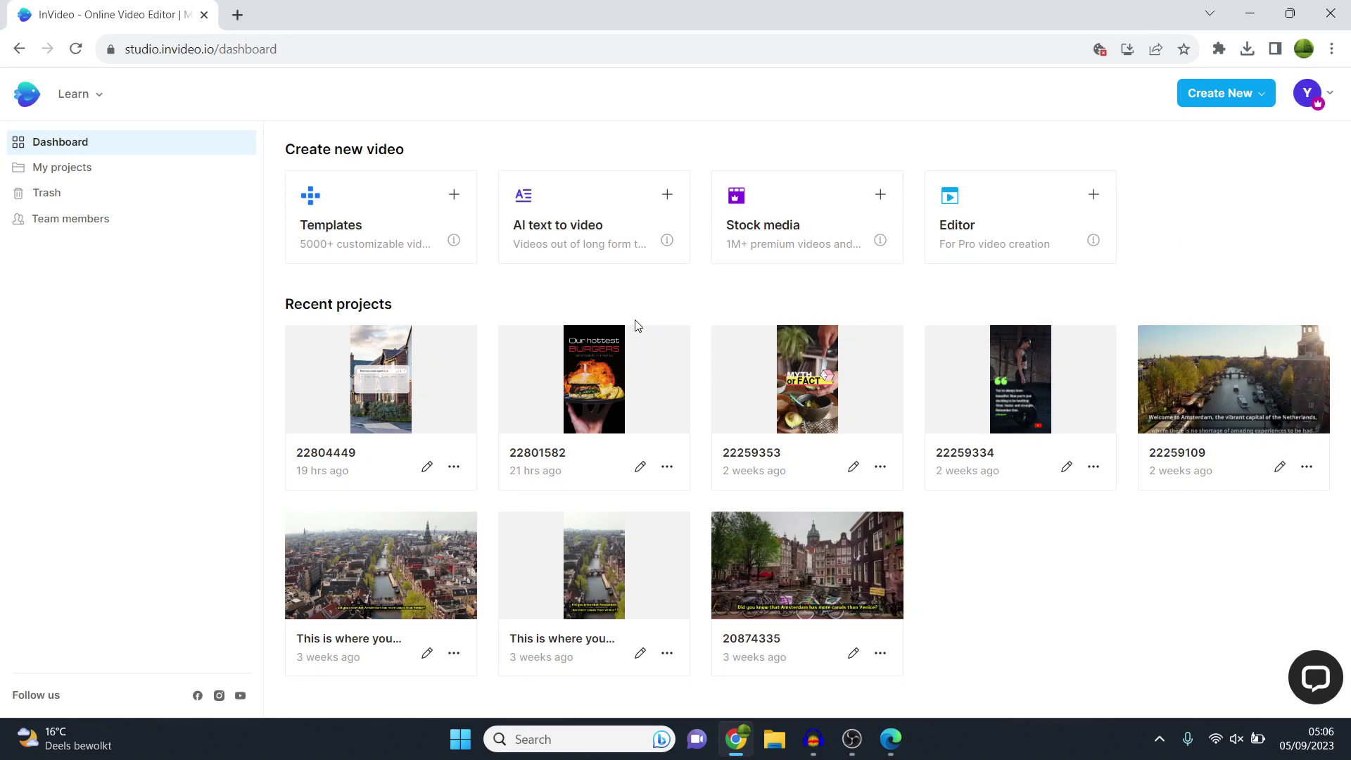
{"action": "left_click", "coordinate": [405, 200]}
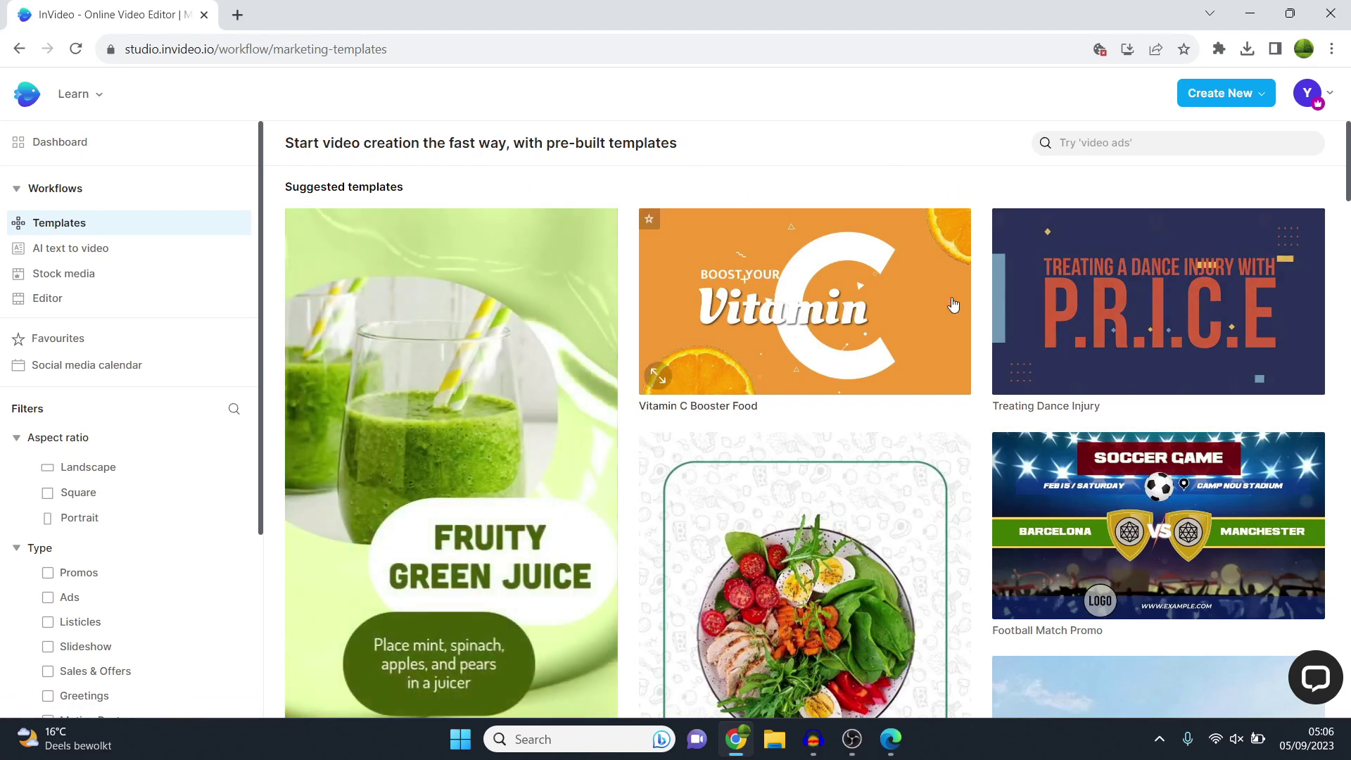
{"action": "mouse_move", "coordinate": [779, 288]}
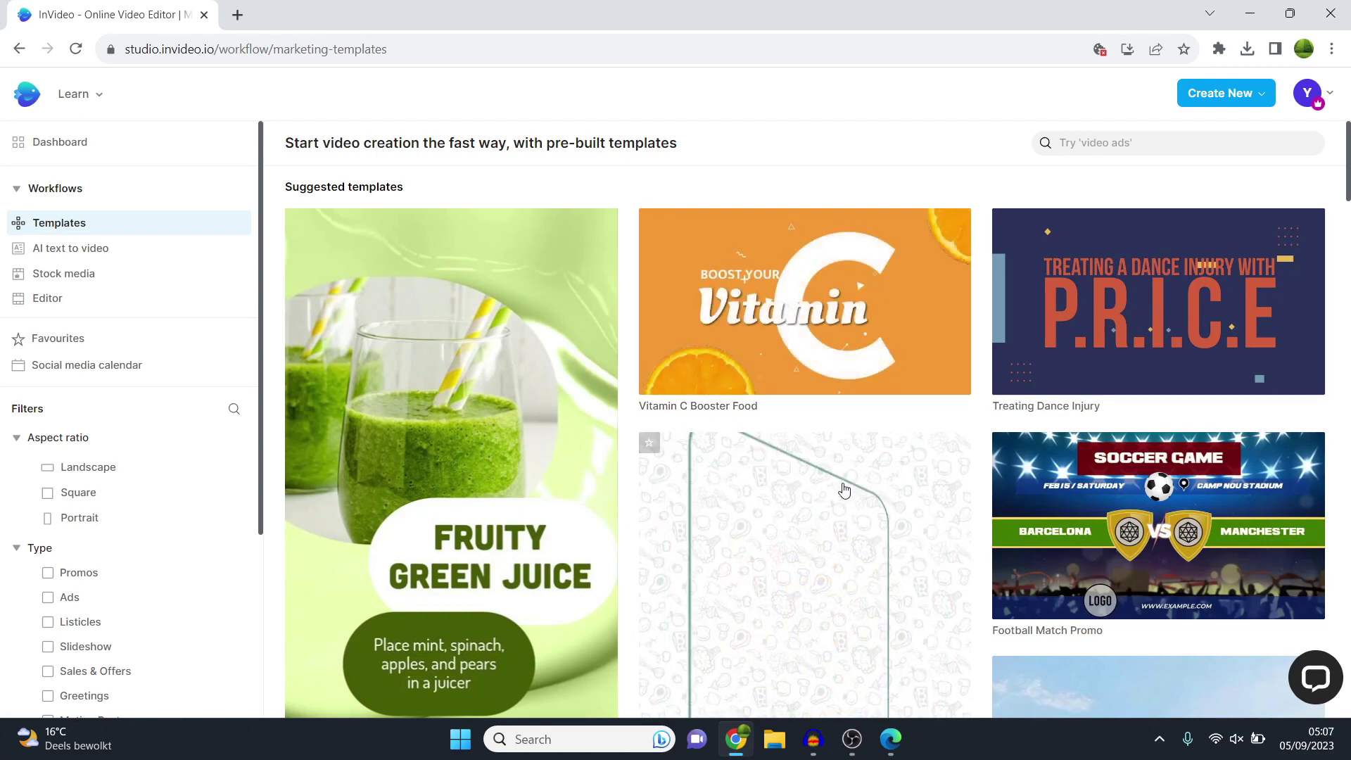
{"action": "scroll", "coordinate": [841, 458], "scroll_direction": "down", "scroll_amount": 7}
{"action": "scroll", "coordinate": [839, 449], "scroll_direction": "down", "scroll_amount": 5}
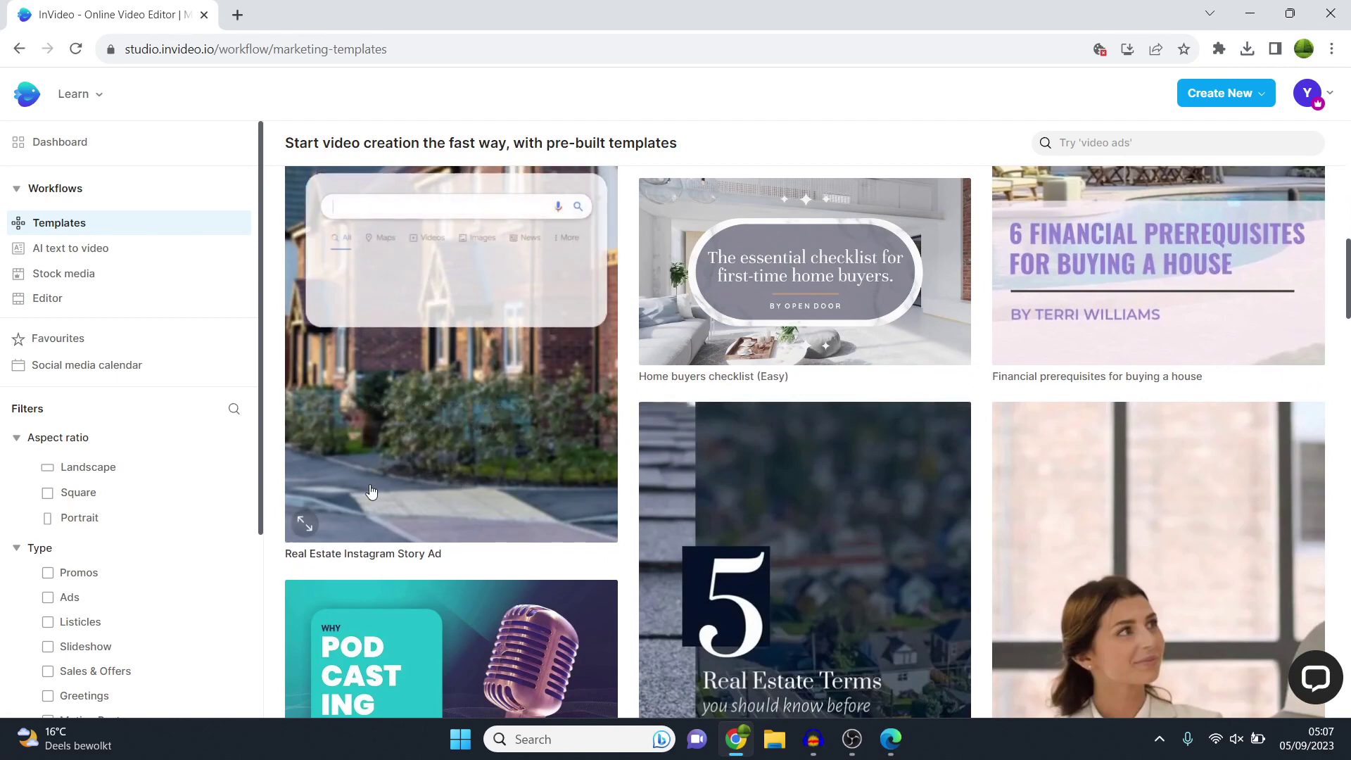
{"action": "scroll", "coordinate": [517, 468], "scroll_direction": "down", "scroll_amount": 6}
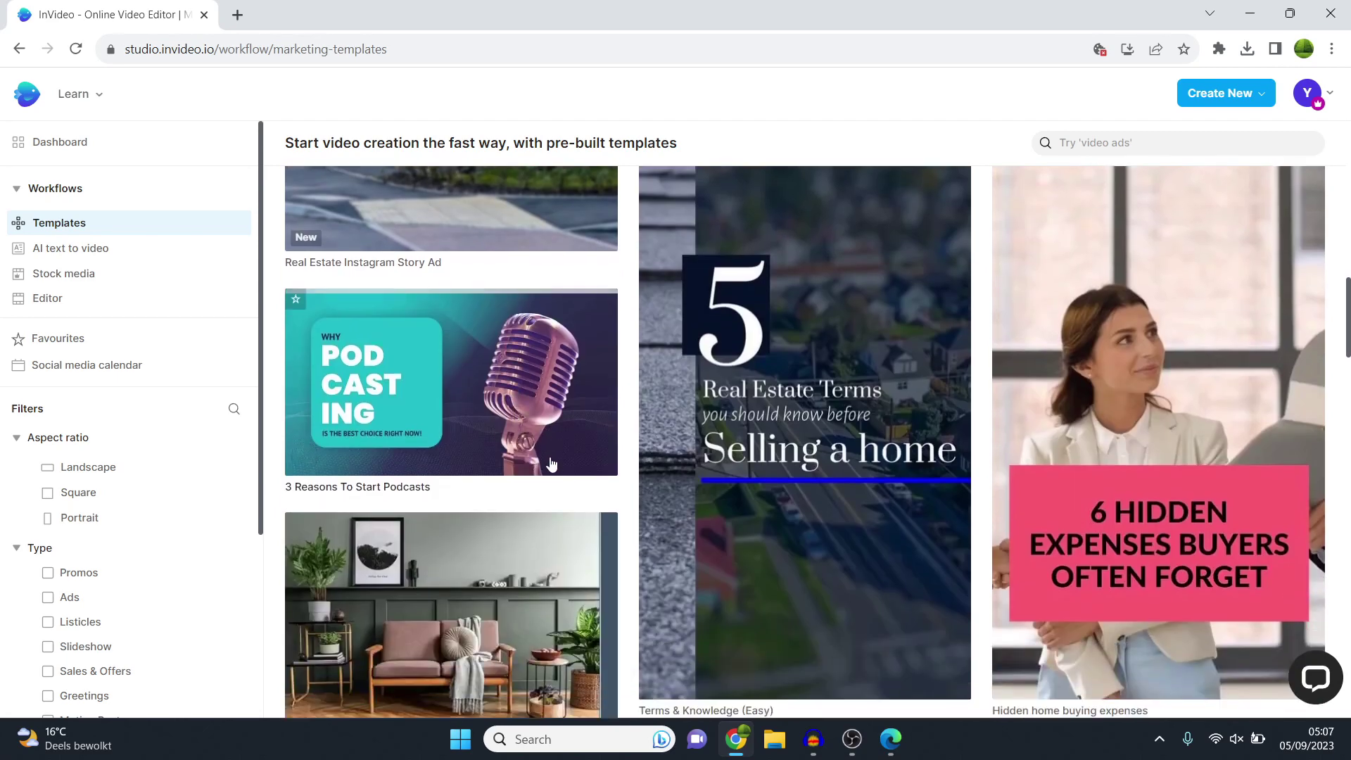
{"action": "scroll", "coordinate": [493, 338], "scroll_direction": "up", "scroll_amount": 1}
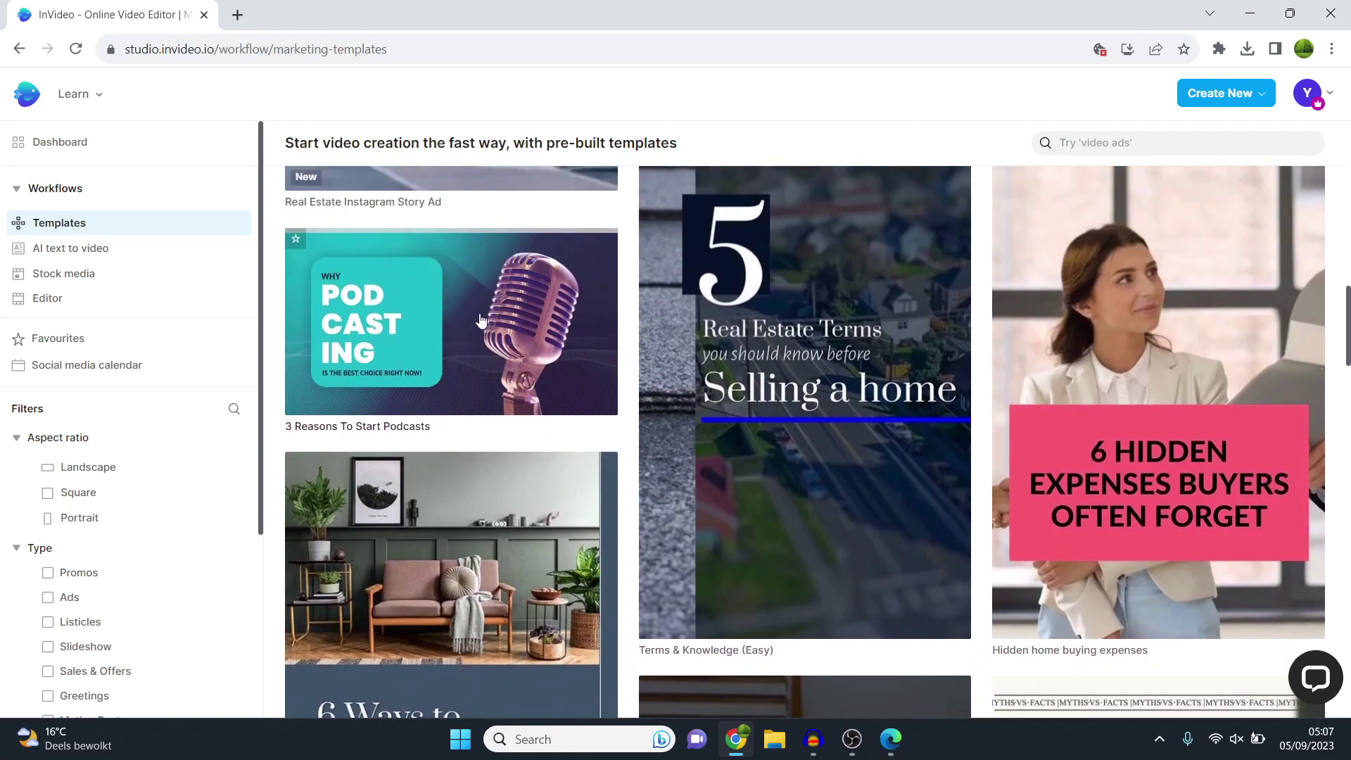
{"action": "scroll", "coordinate": [480, 320], "scroll_direction": "down", "scroll_amount": 7}
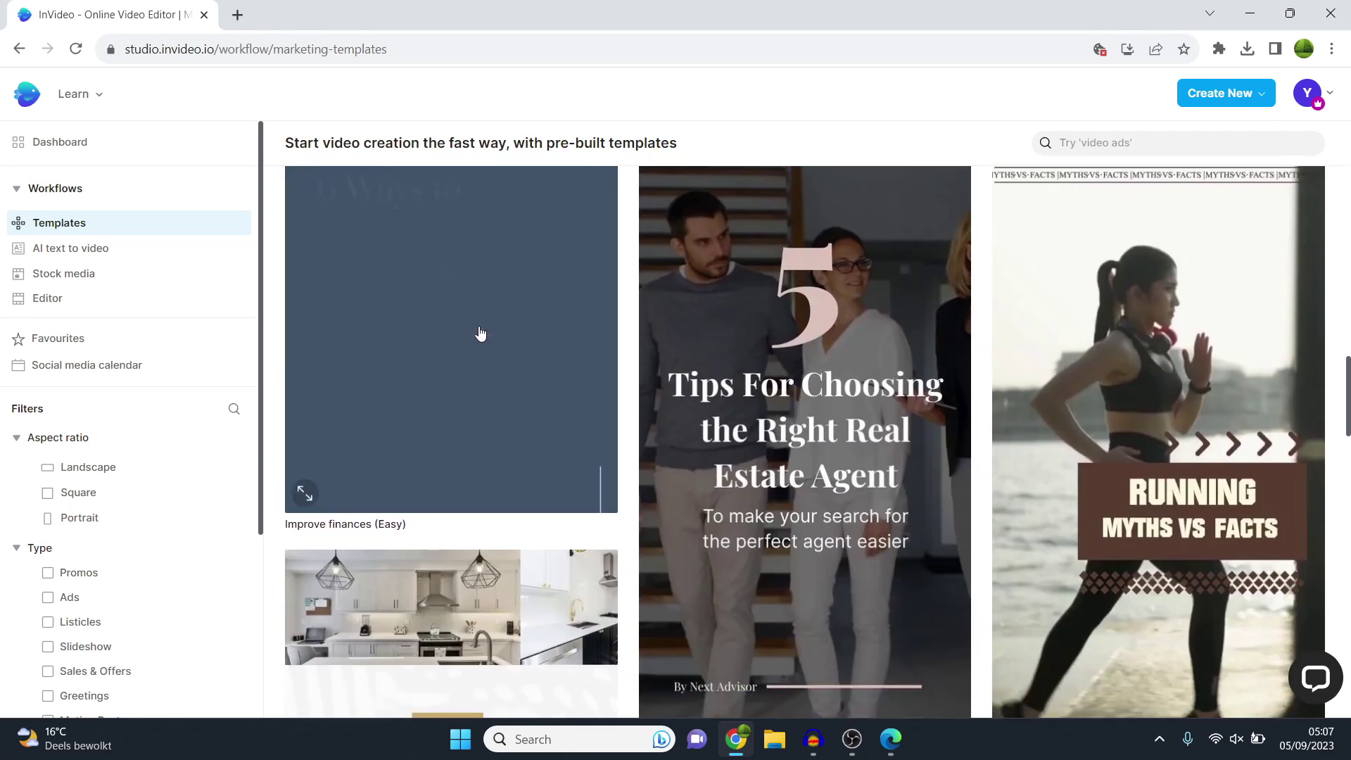
{"action": "scroll", "coordinate": [480, 334], "scroll_direction": "down", "scroll_amount": 2}
{"action": "scroll", "coordinate": [694, 383], "scroll_direction": "down", "scroll_amount": 6}
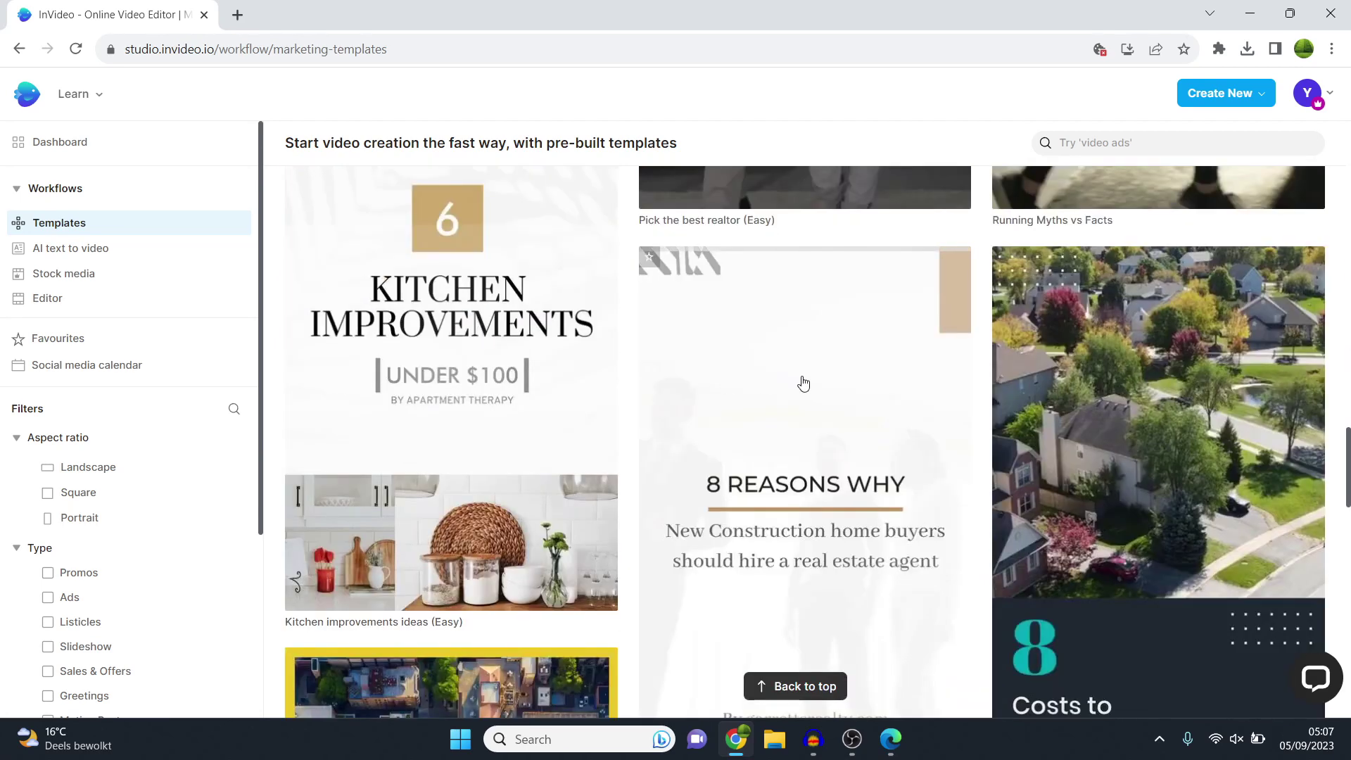
{"action": "scroll", "coordinate": [804, 382], "scroll_direction": "up", "scroll_amount": 6}
{"action": "scroll", "coordinate": [804, 382], "scroll_direction": "up", "scroll_amount": 15}
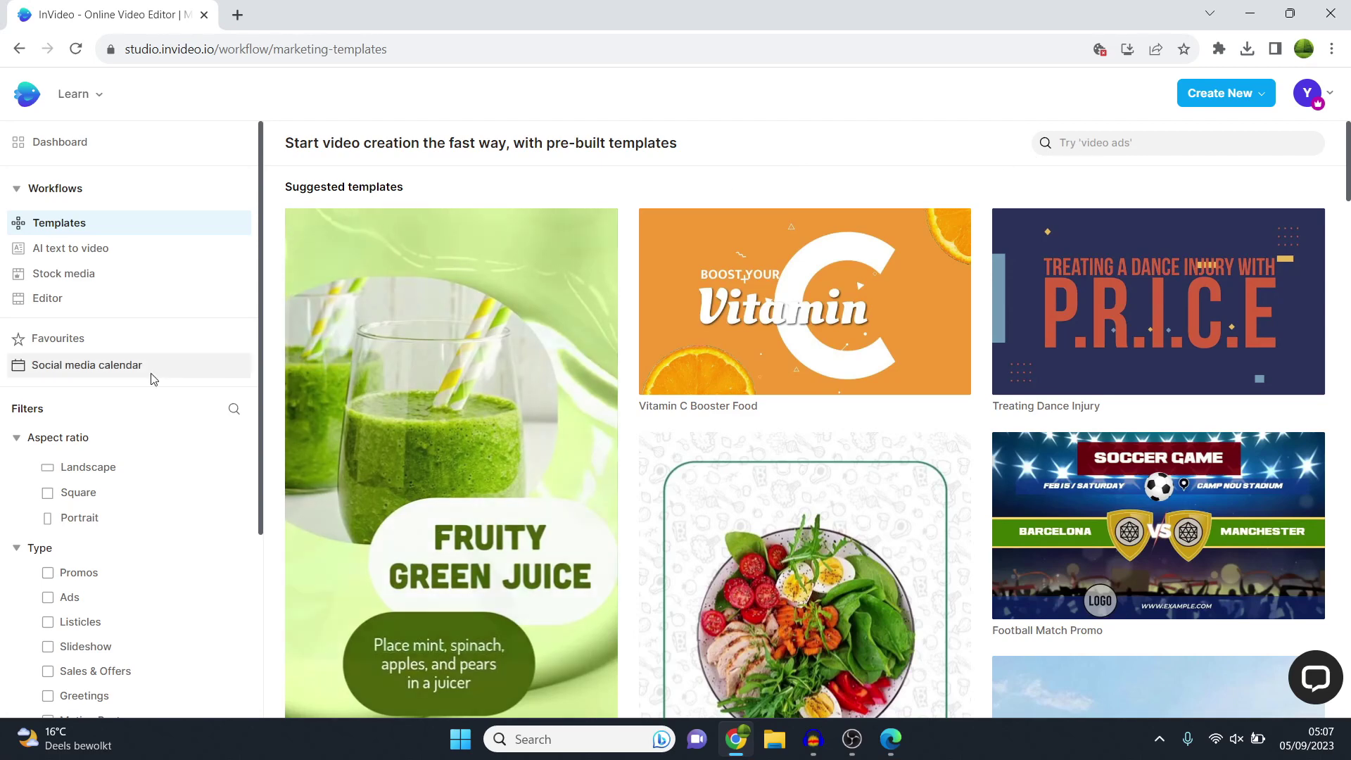
Step: Filter templates to Promos and Ads, trying the Landscape, Portrait and Square aspect ratios
{"action": "scroll", "coordinate": [138, 476], "scroll_direction": "down", "scroll_amount": 3}
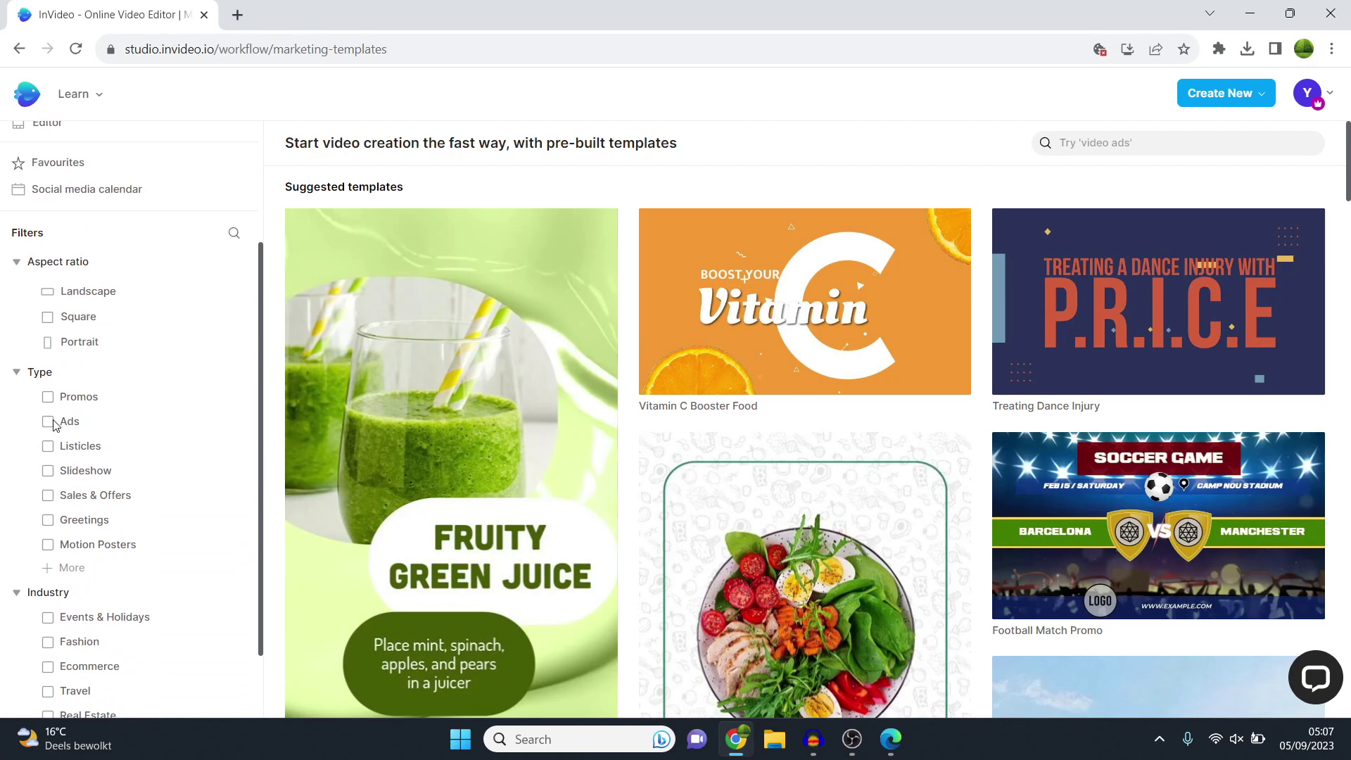
{"action": "left_click", "coordinate": [47, 398]}
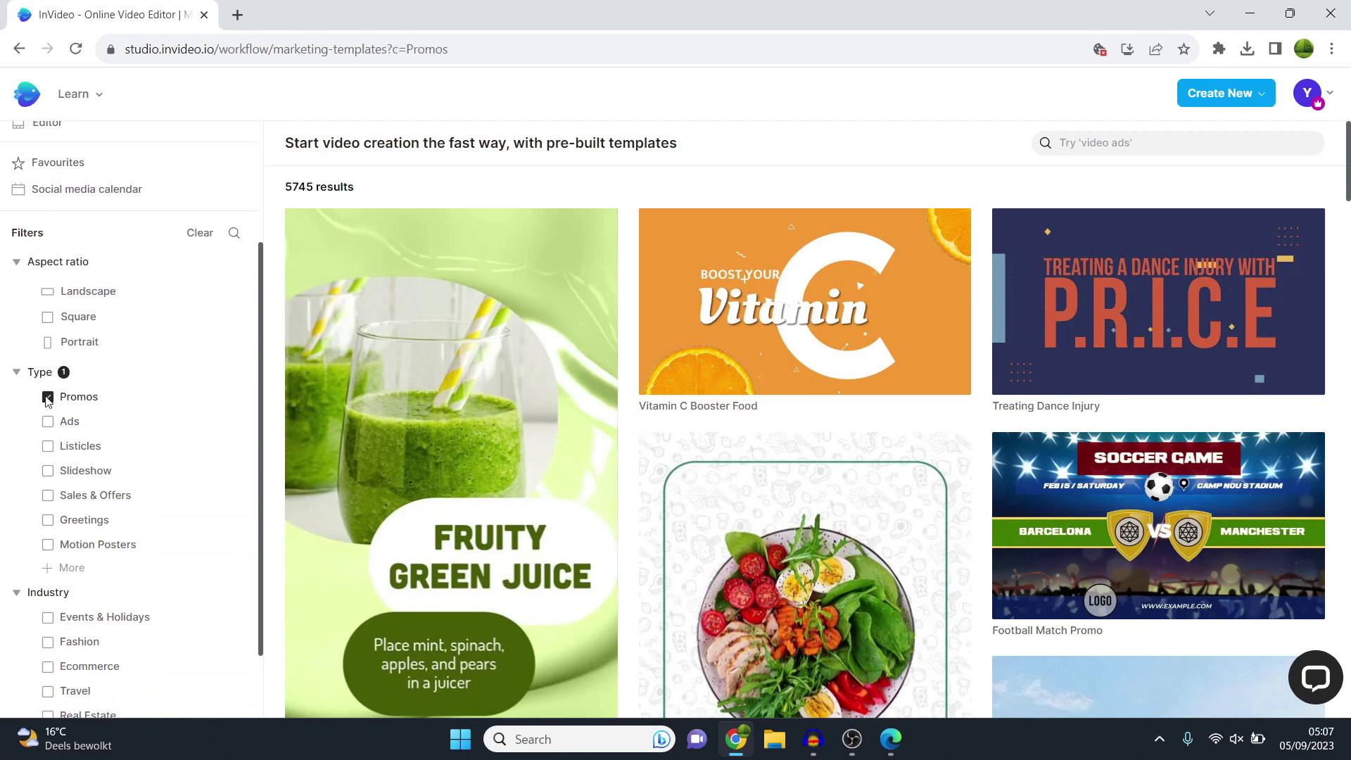
{"action": "left_click", "coordinate": [47, 421]}
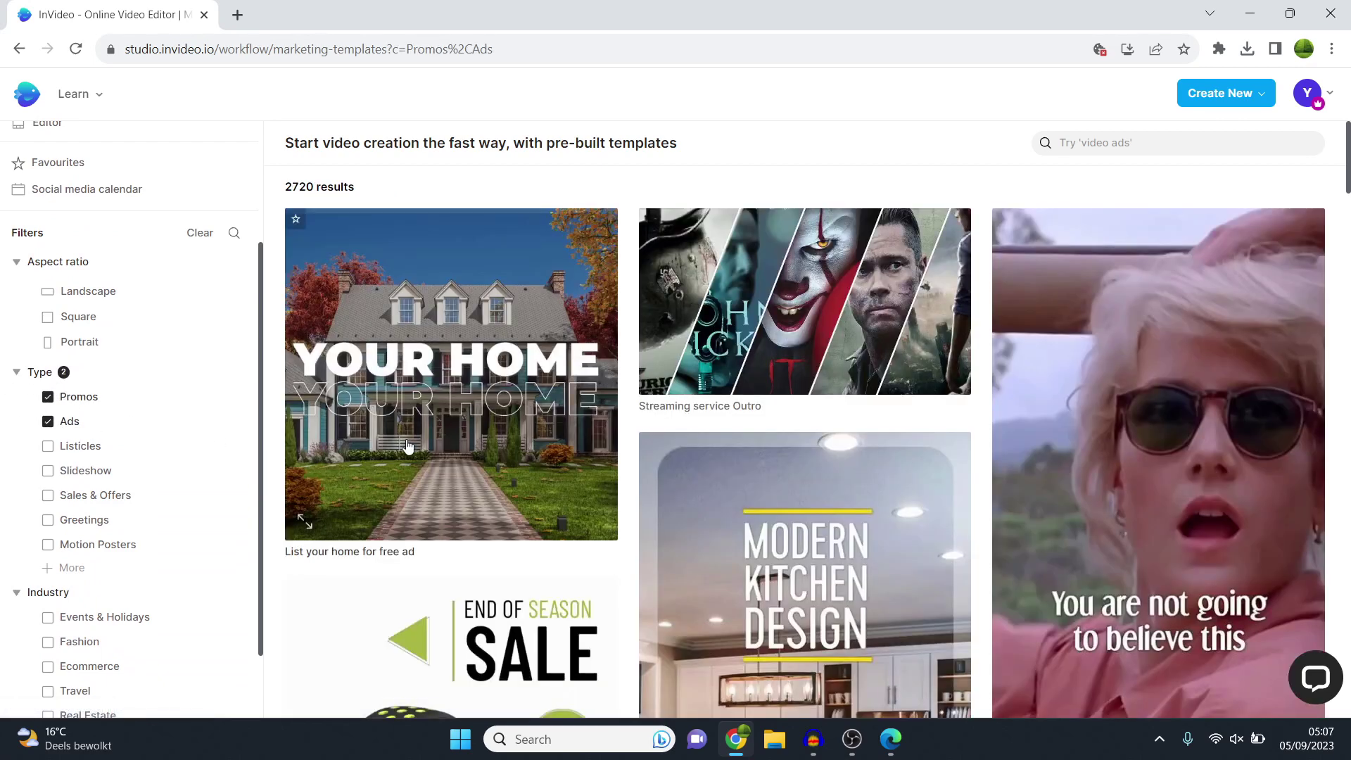
{"action": "scroll", "coordinate": [816, 450], "scroll_direction": "down", "scroll_amount": 5}
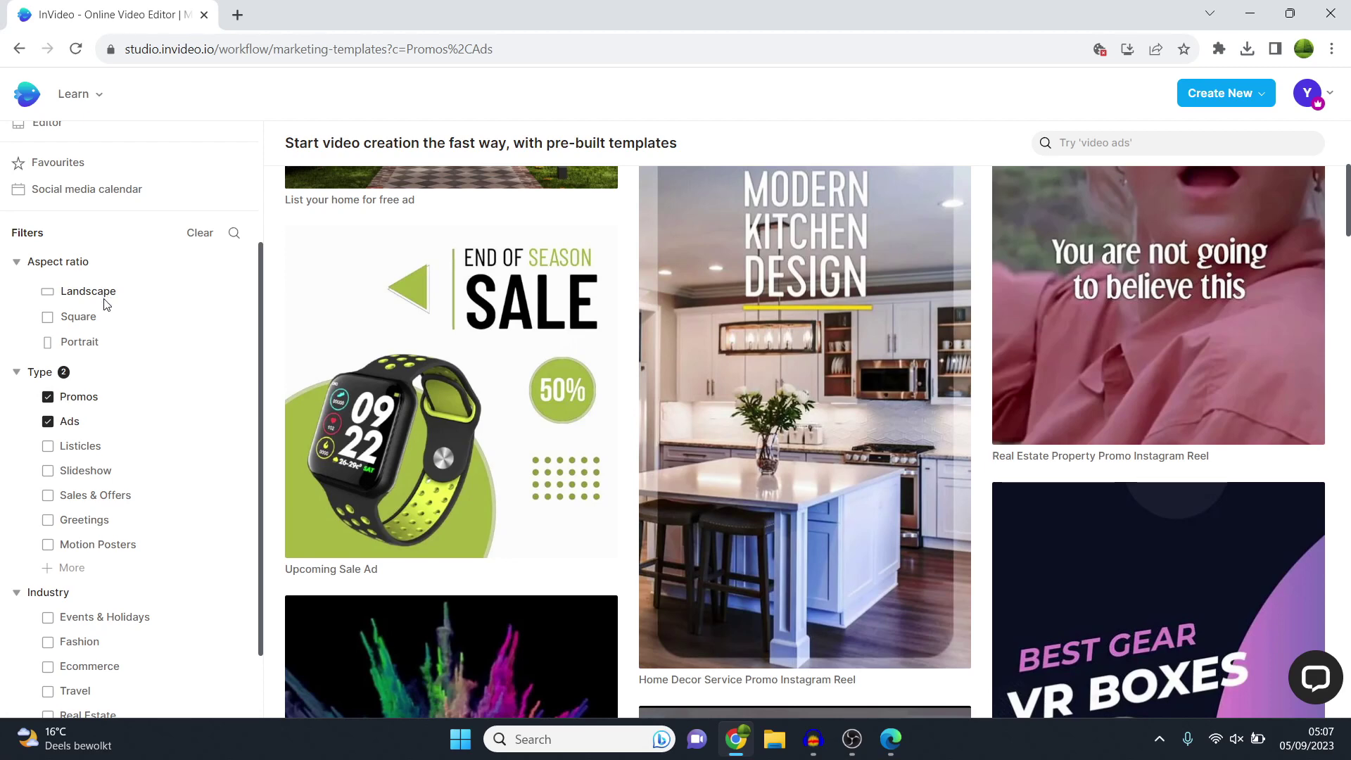
{"action": "left_click", "coordinate": [97, 299]}
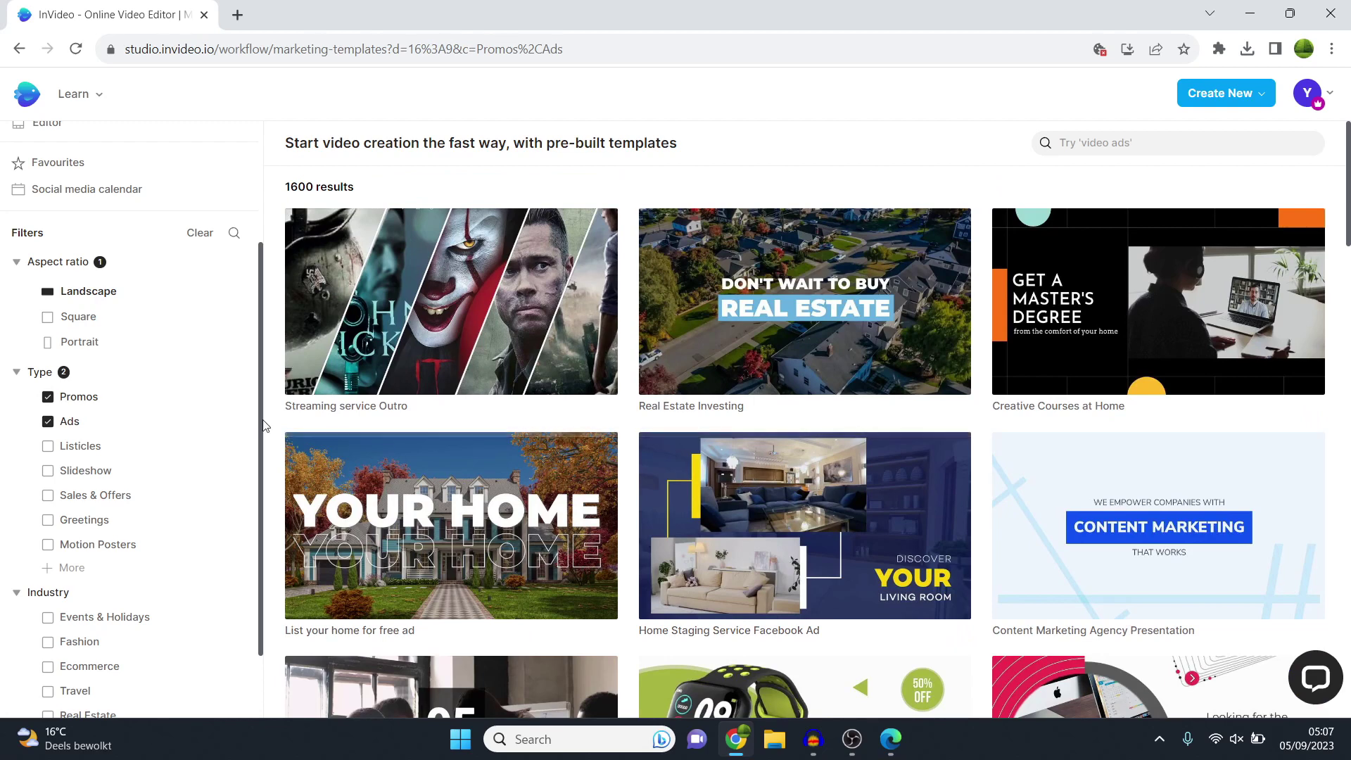
{"action": "left_click", "coordinate": [68, 304]}
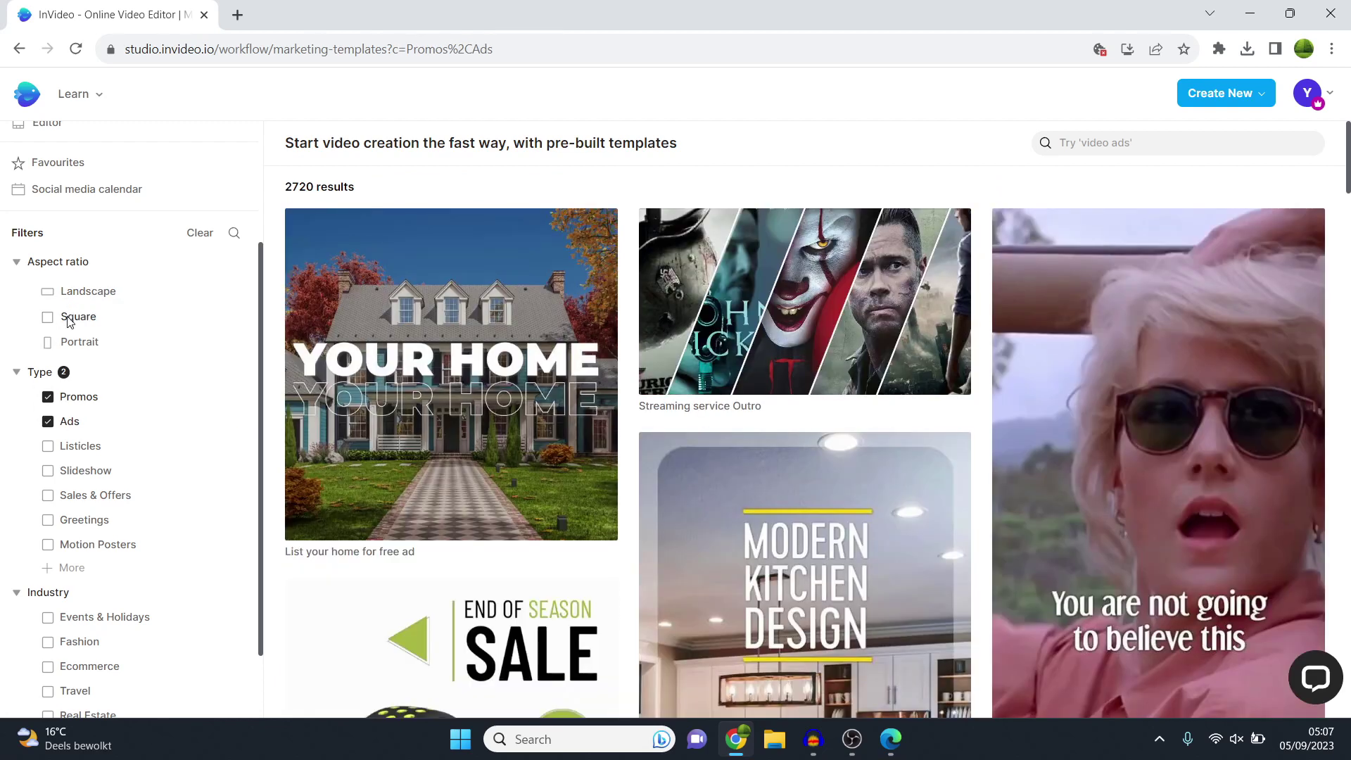
{"action": "left_click", "coordinate": [78, 344]}
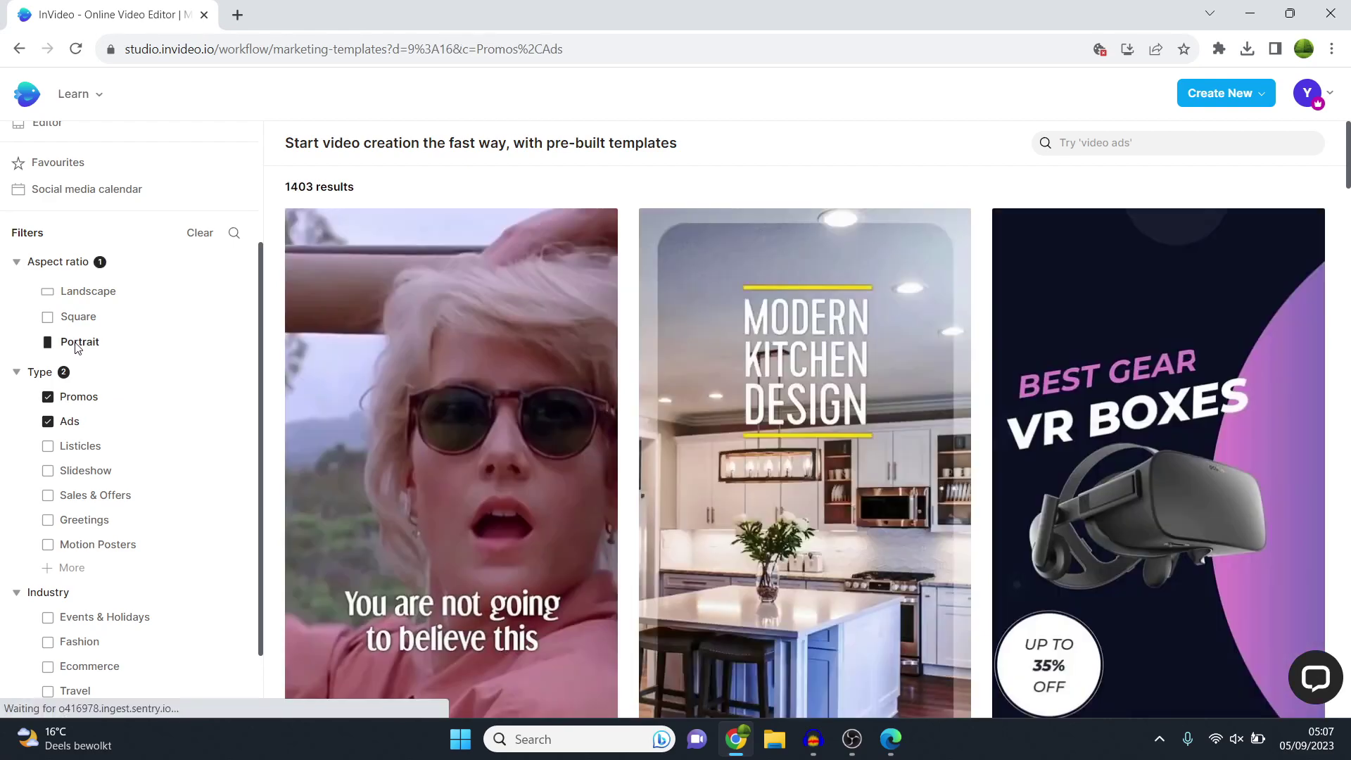
{"action": "left_click", "coordinate": [76, 318]}
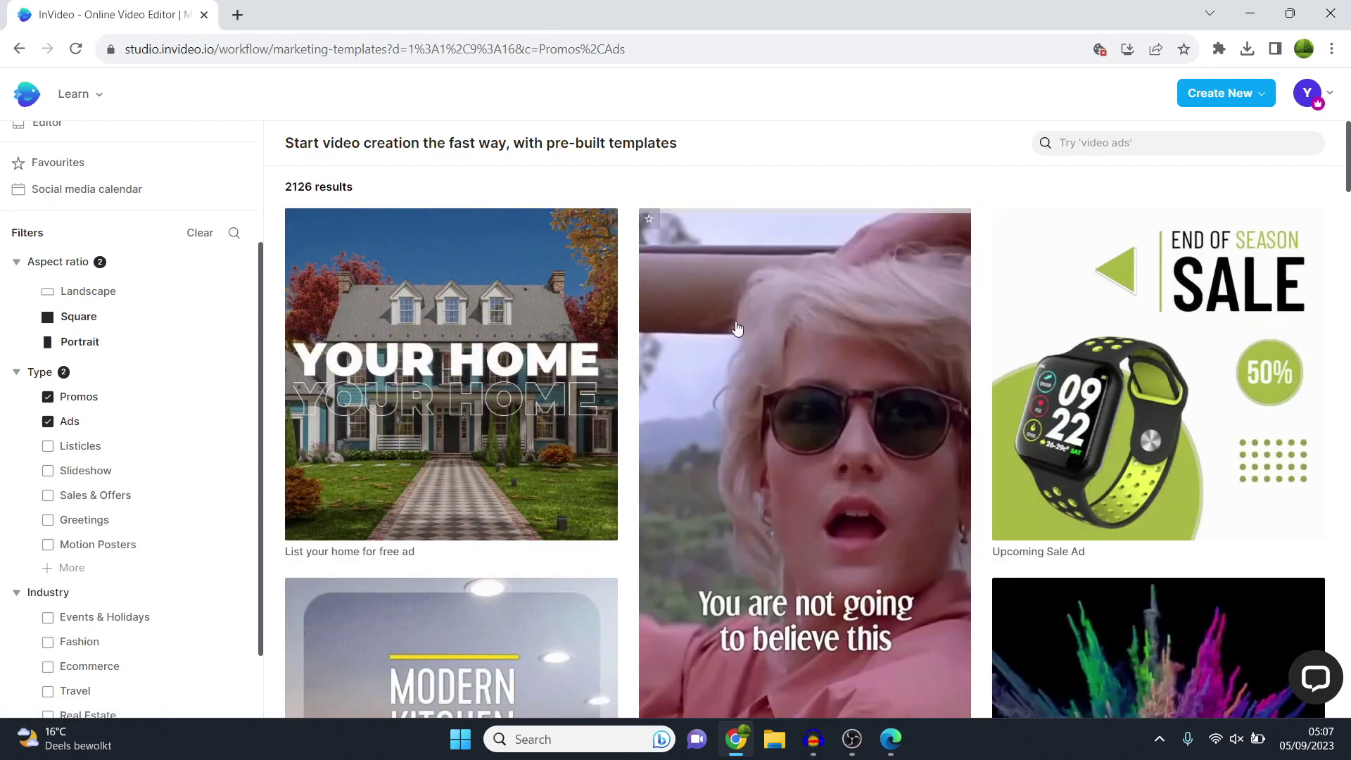
Step: Clear all filters and reapply only Ads, Promos and Portrait, for 1403 results
{"action": "mouse_move", "coordinate": [448, 347]}
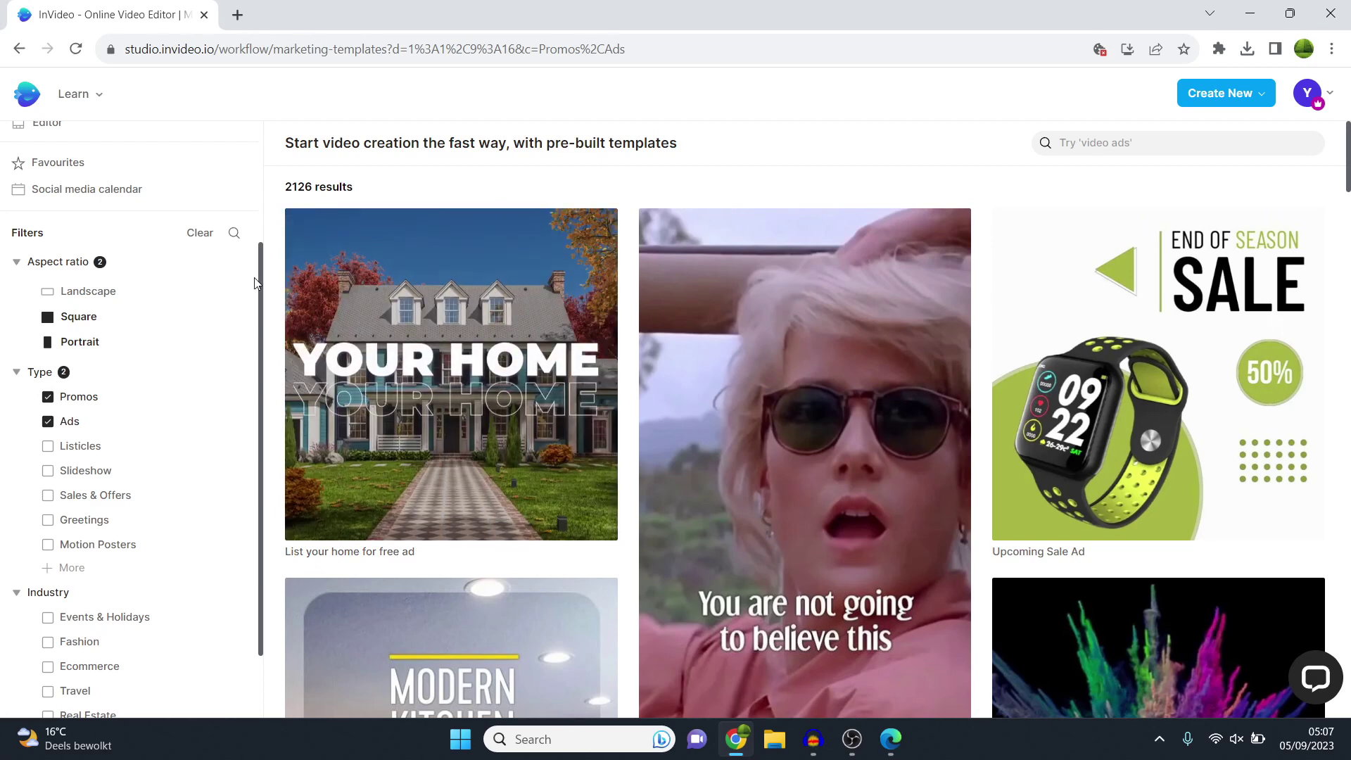
{"action": "left_click", "coordinate": [200, 232]}
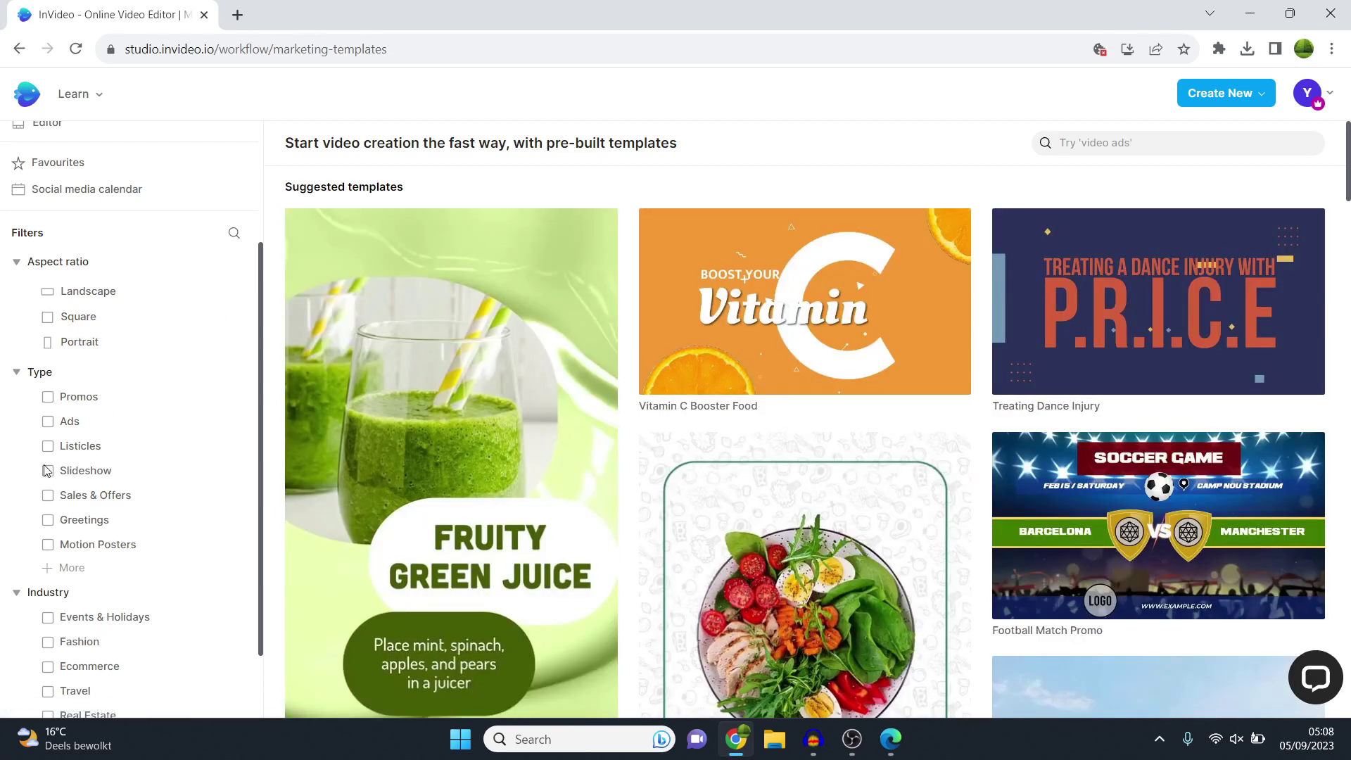
{"action": "left_click", "coordinate": [48, 420]}
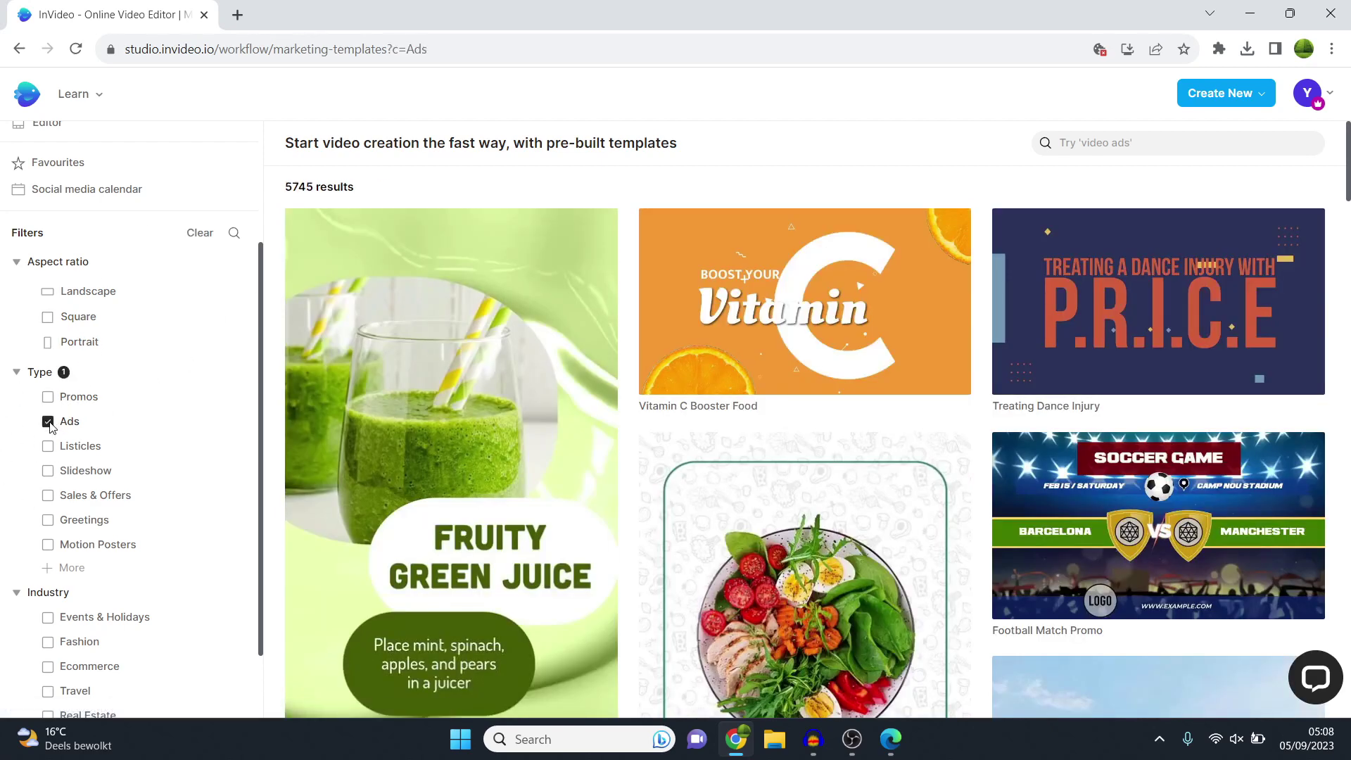
{"action": "left_click", "coordinate": [48, 397]}
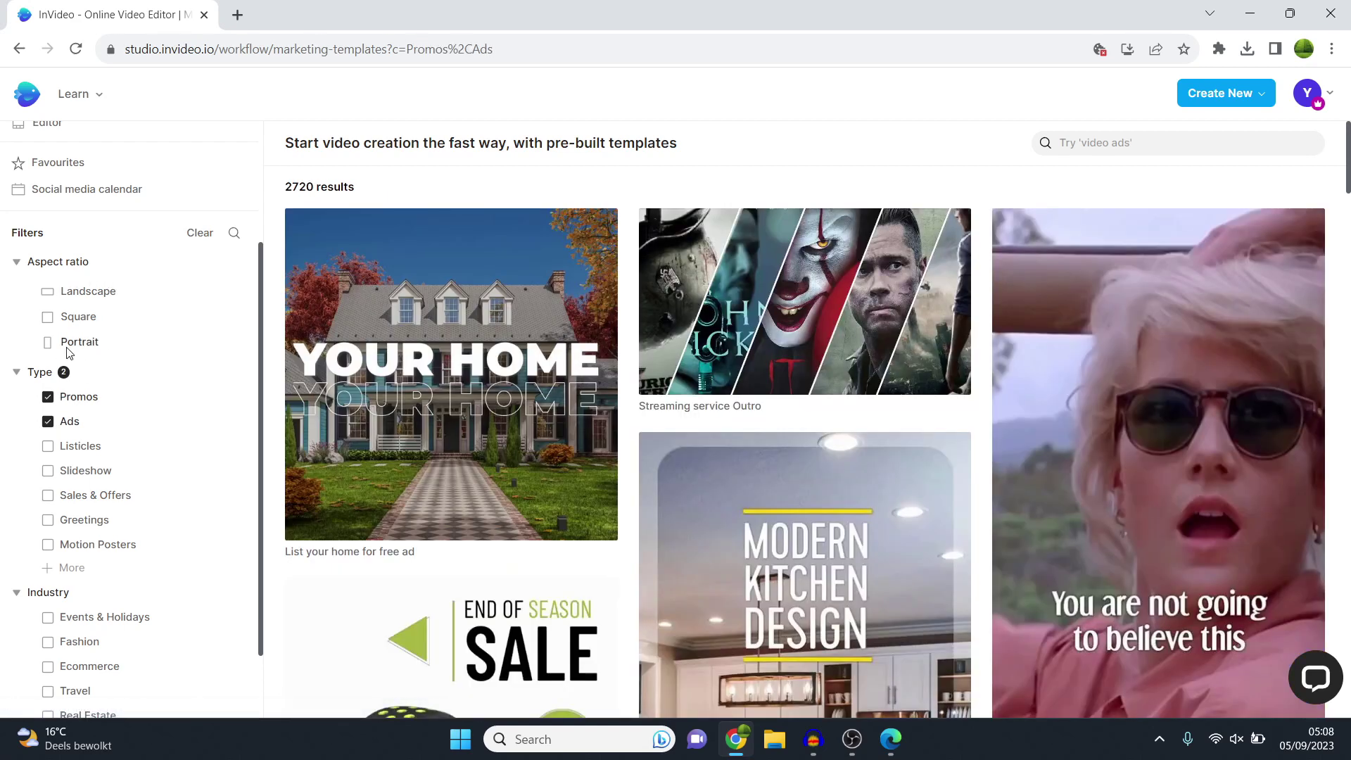
{"action": "left_click", "coordinate": [70, 343]}
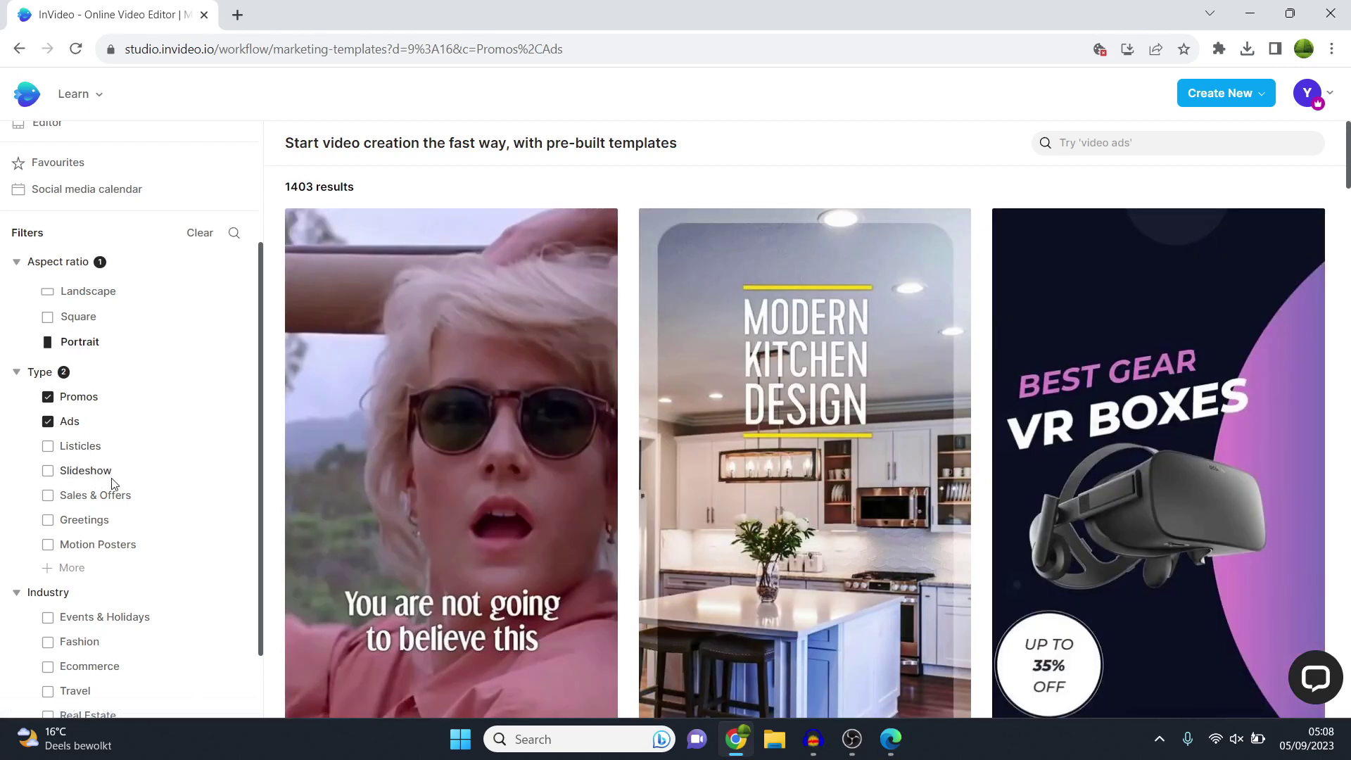
{"action": "scroll", "coordinate": [113, 482], "scroll_direction": "down", "scroll_amount": 1}
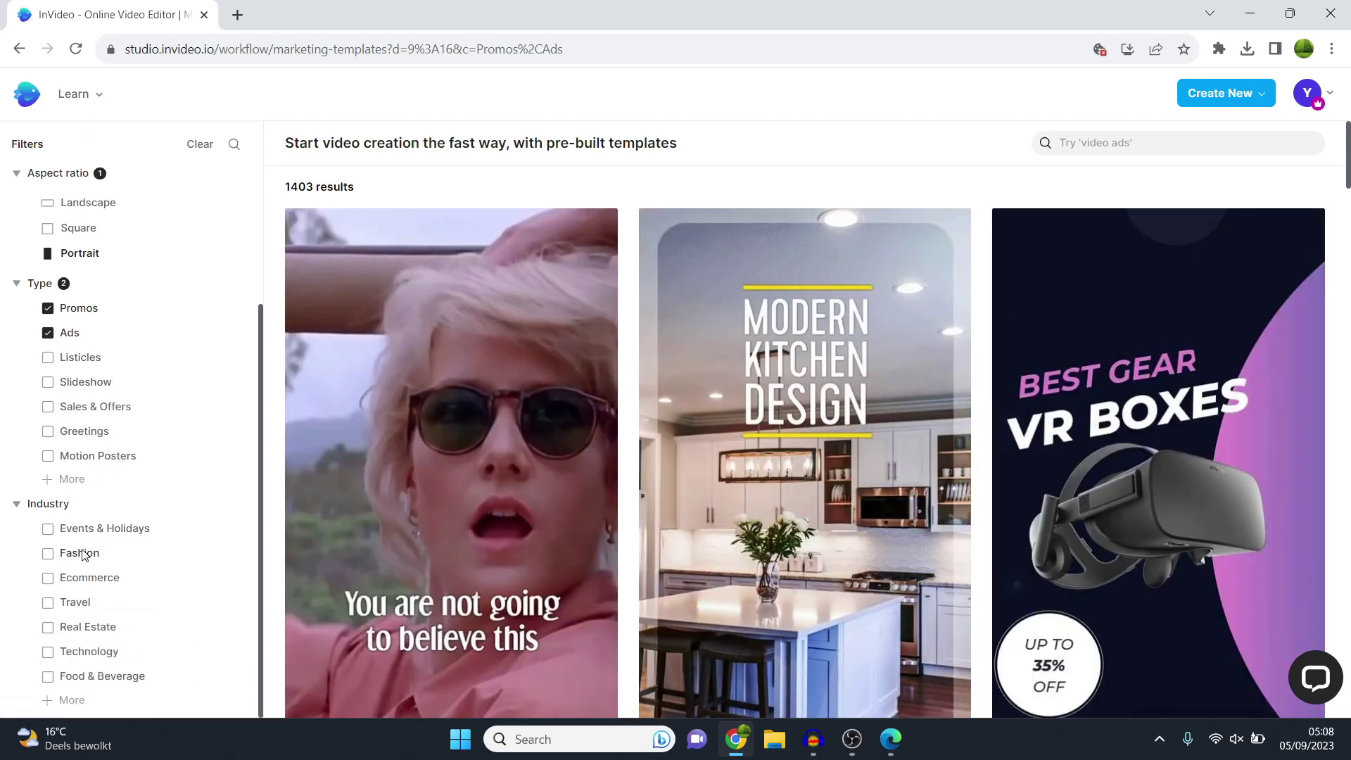
{"action": "left_click", "coordinate": [1137, 144]}
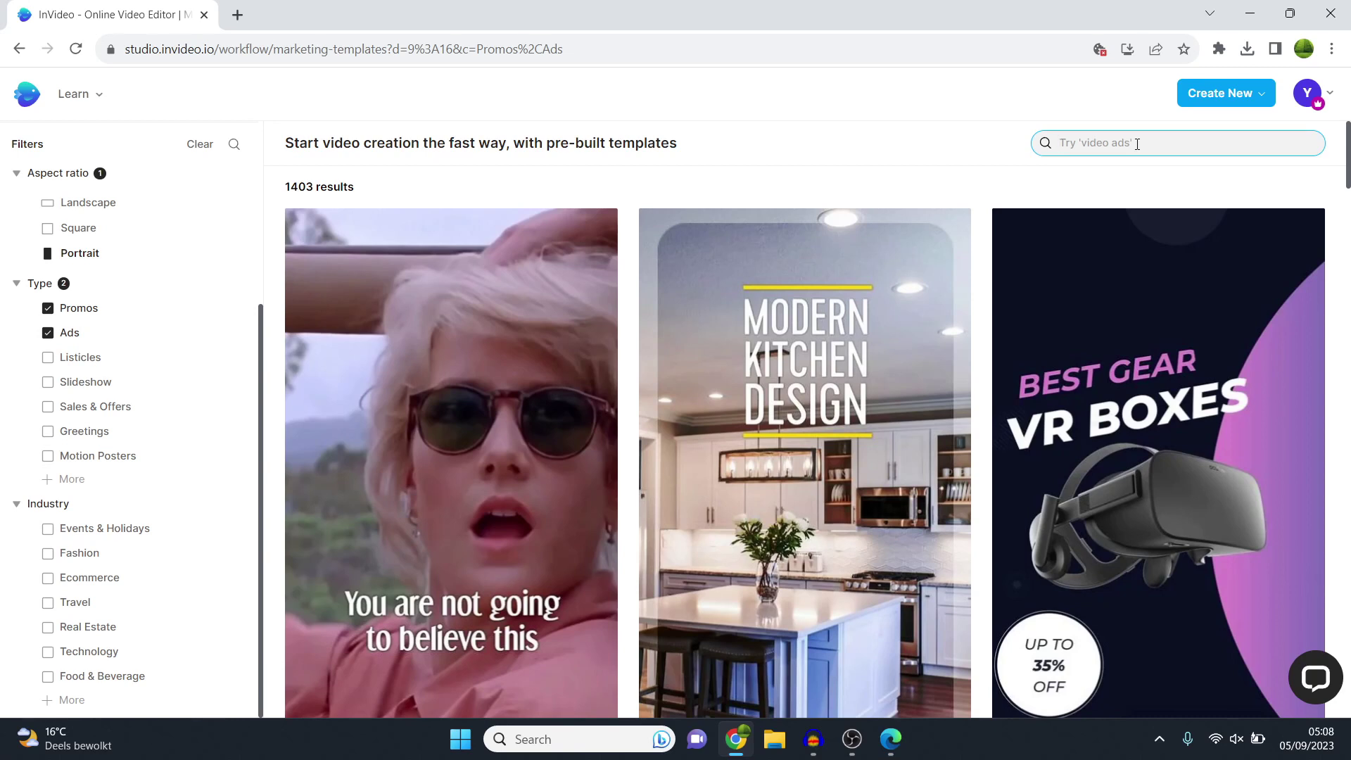
Step: Search templates for 'real estate instagram stryy ads' and browse the results
{"action": "type", "text": "real estate i"}
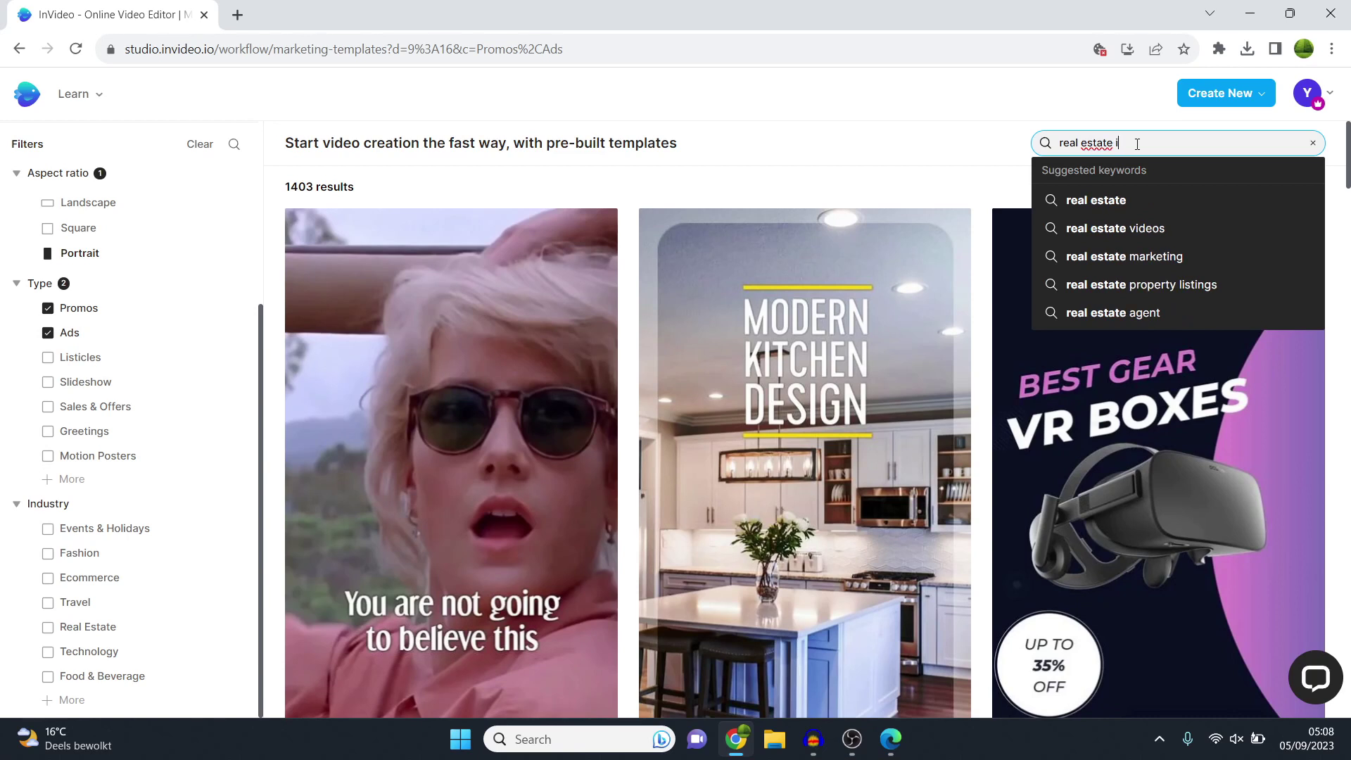
{"action": "type", "text": "nstagram str"}
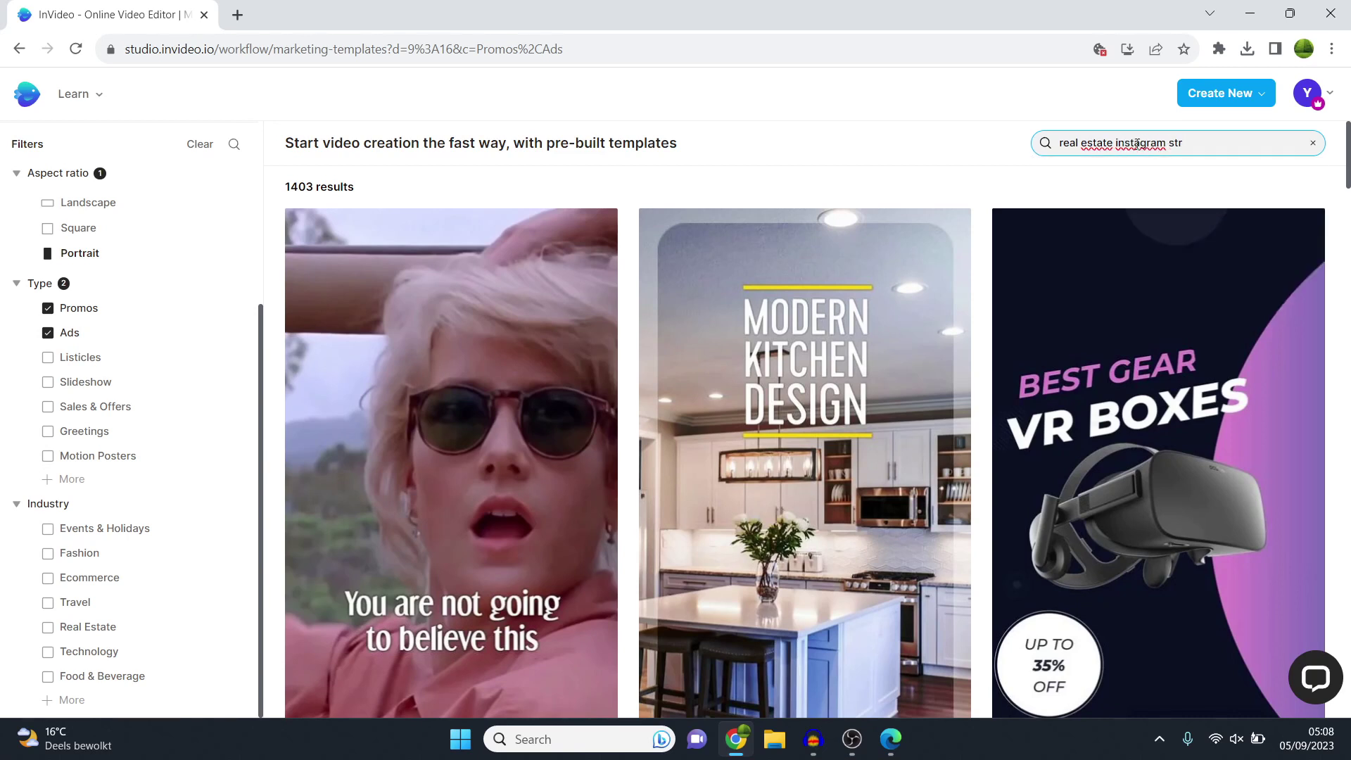
{"action": "type", "text": "yy ads"}
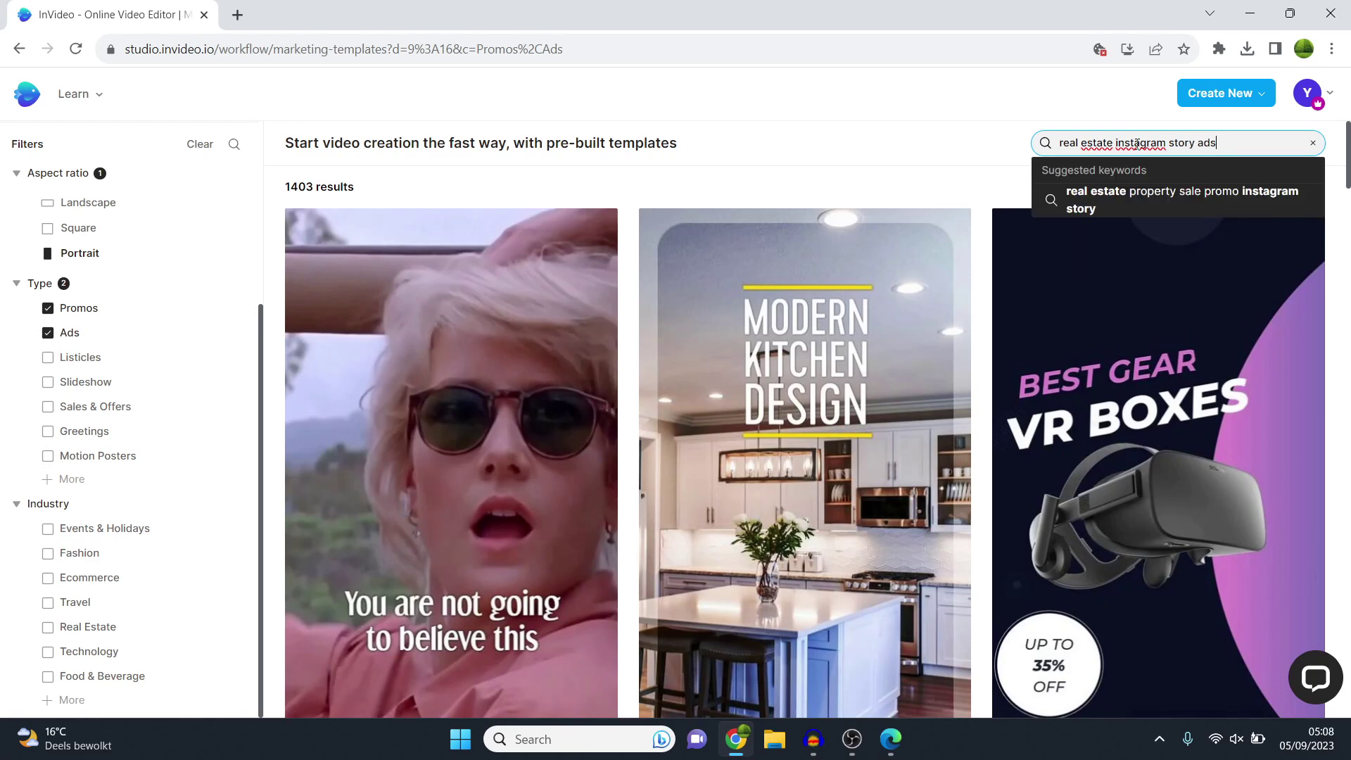
{"action": "key", "text": "Return"}
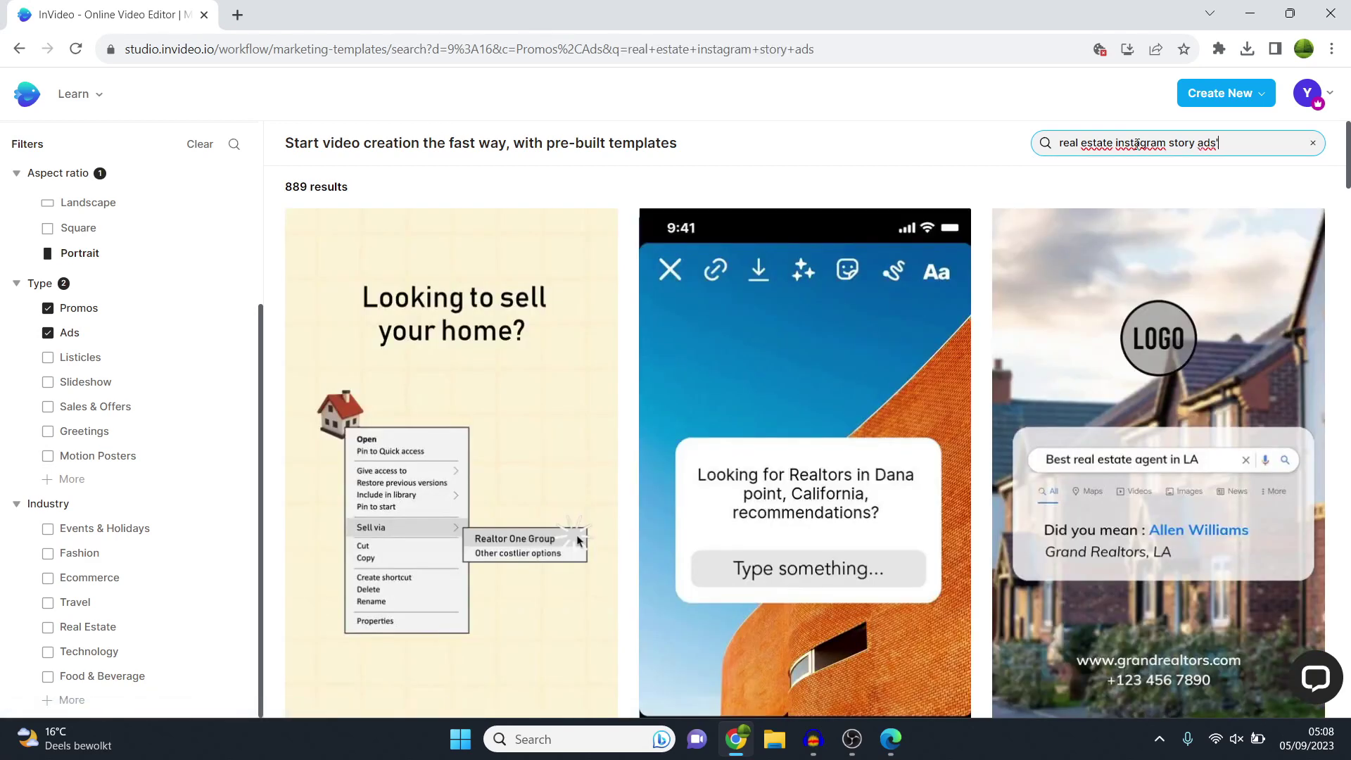
{"action": "scroll", "coordinate": [1010, 431], "scroll_direction": "down", "scroll_amount": 12}
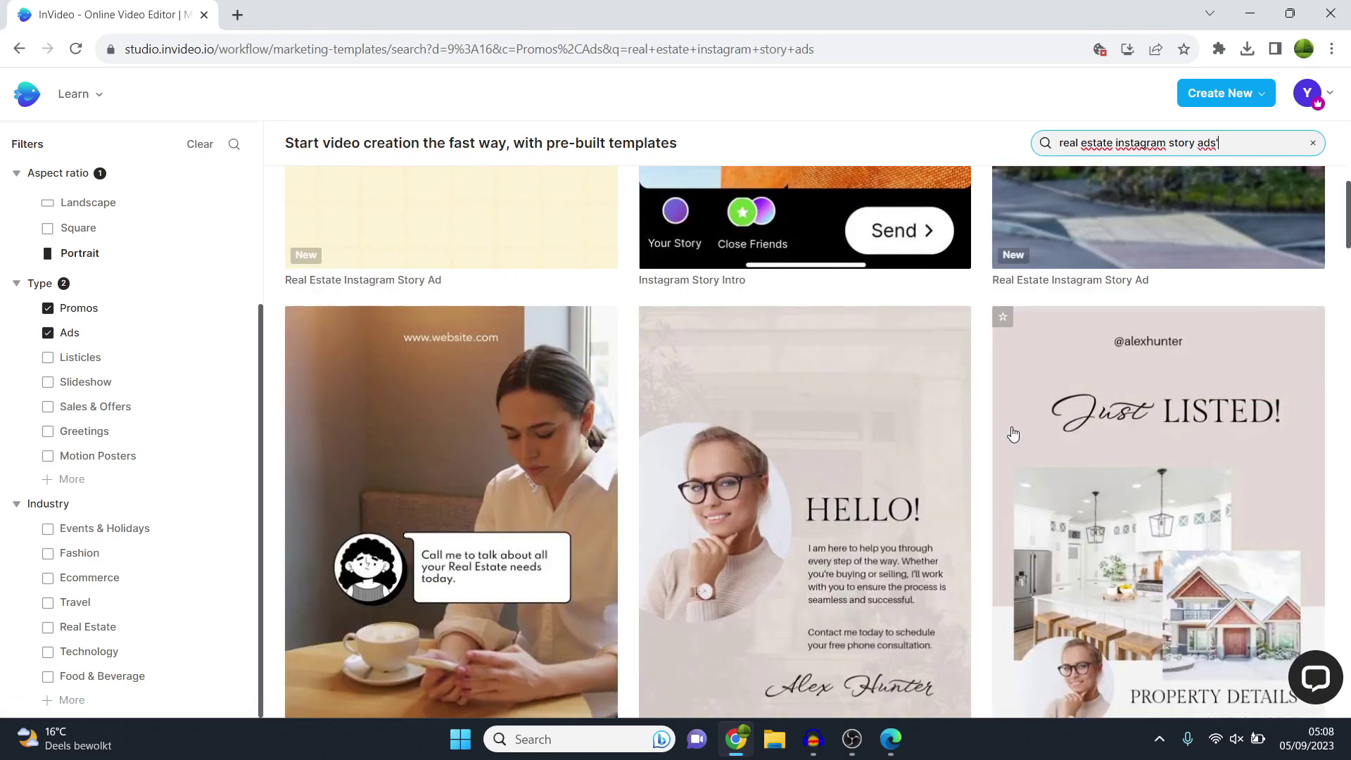
{"action": "scroll", "coordinate": [1013, 408], "scroll_direction": "down", "scroll_amount": 10}
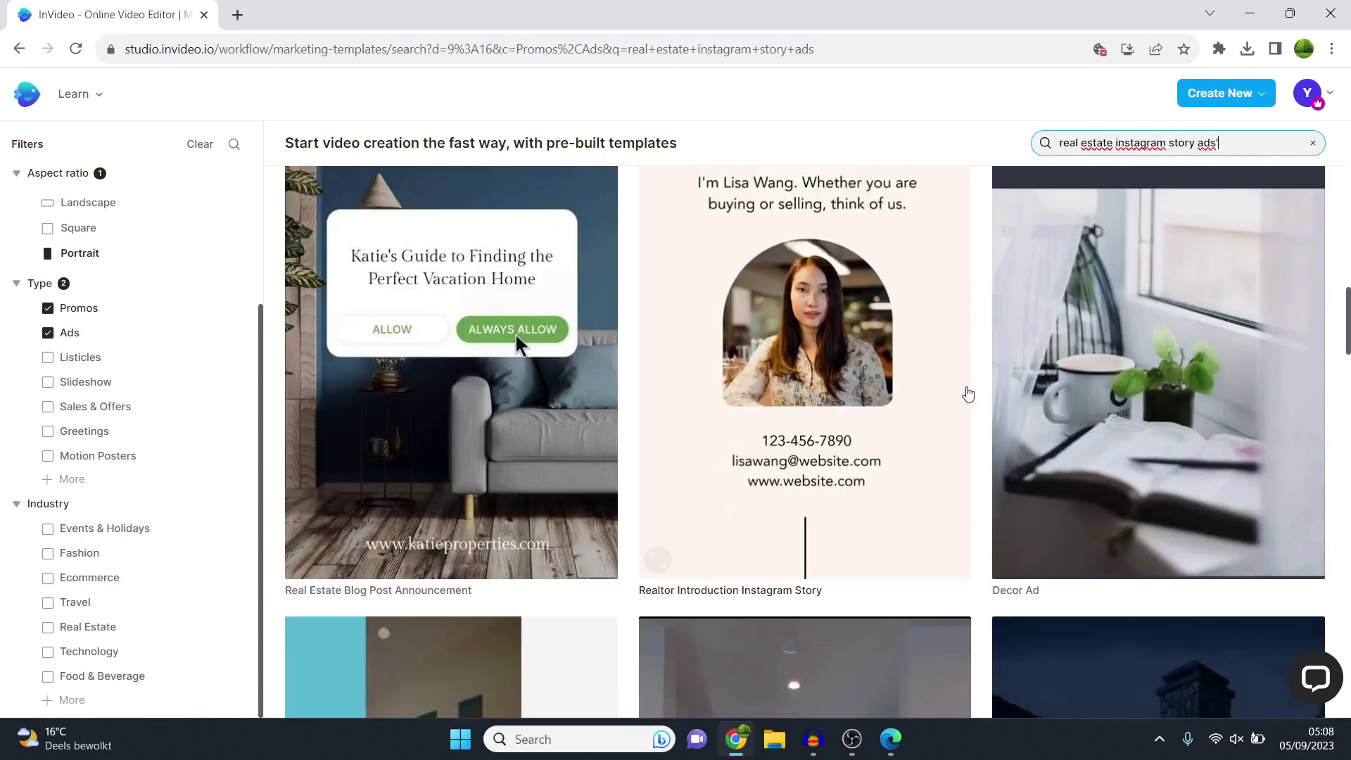
{"action": "scroll", "coordinate": [908, 431], "scroll_direction": "down", "scroll_amount": 6}
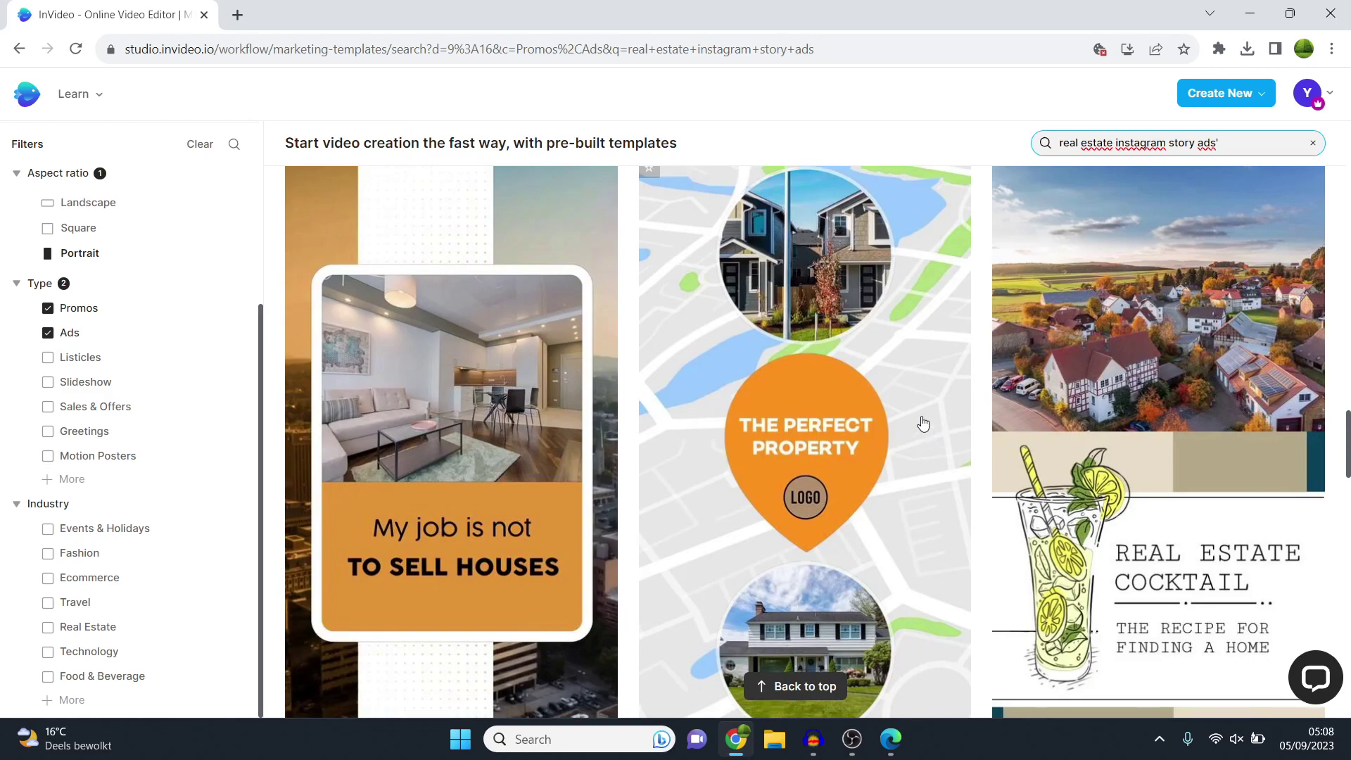
{"action": "scroll", "coordinate": [922, 415], "scroll_direction": "down", "scroll_amount": 6}
{"action": "scroll", "coordinate": [675, 416], "scroll_direction": "down", "scroll_amount": 3}
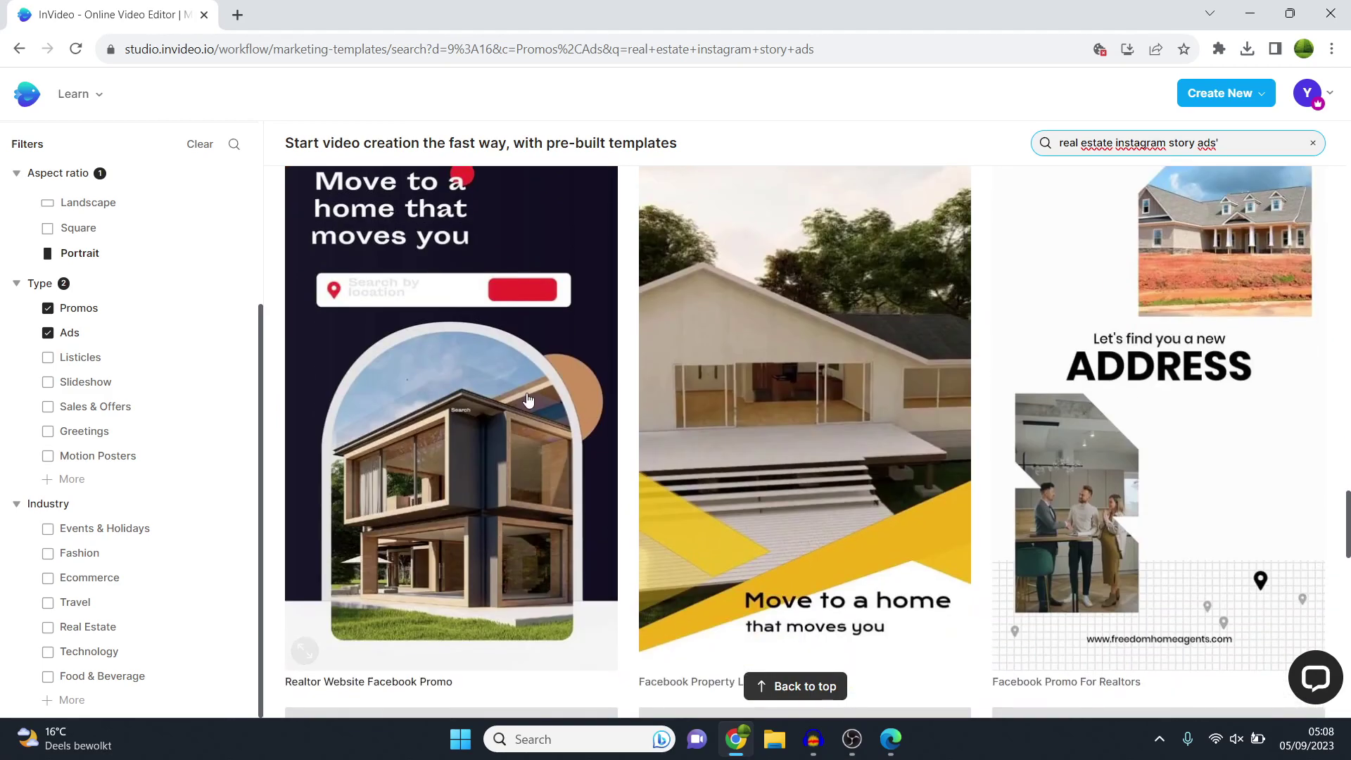
{"action": "scroll", "coordinate": [703, 394], "scroll_direction": "up", "scroll_amount": 20}
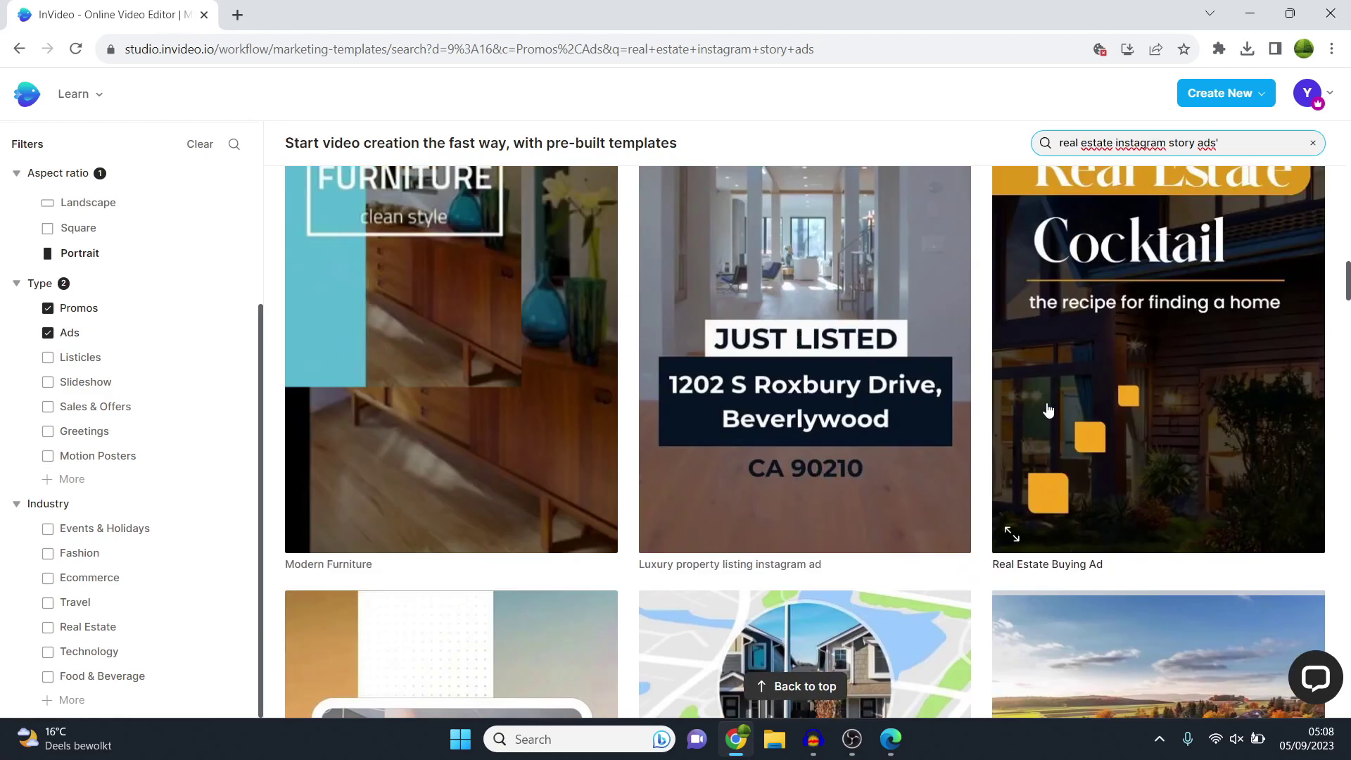
{"action": "scroll", "coordinate": [911, 365], "scroll_direction": "up", "scroll_amount": 7}
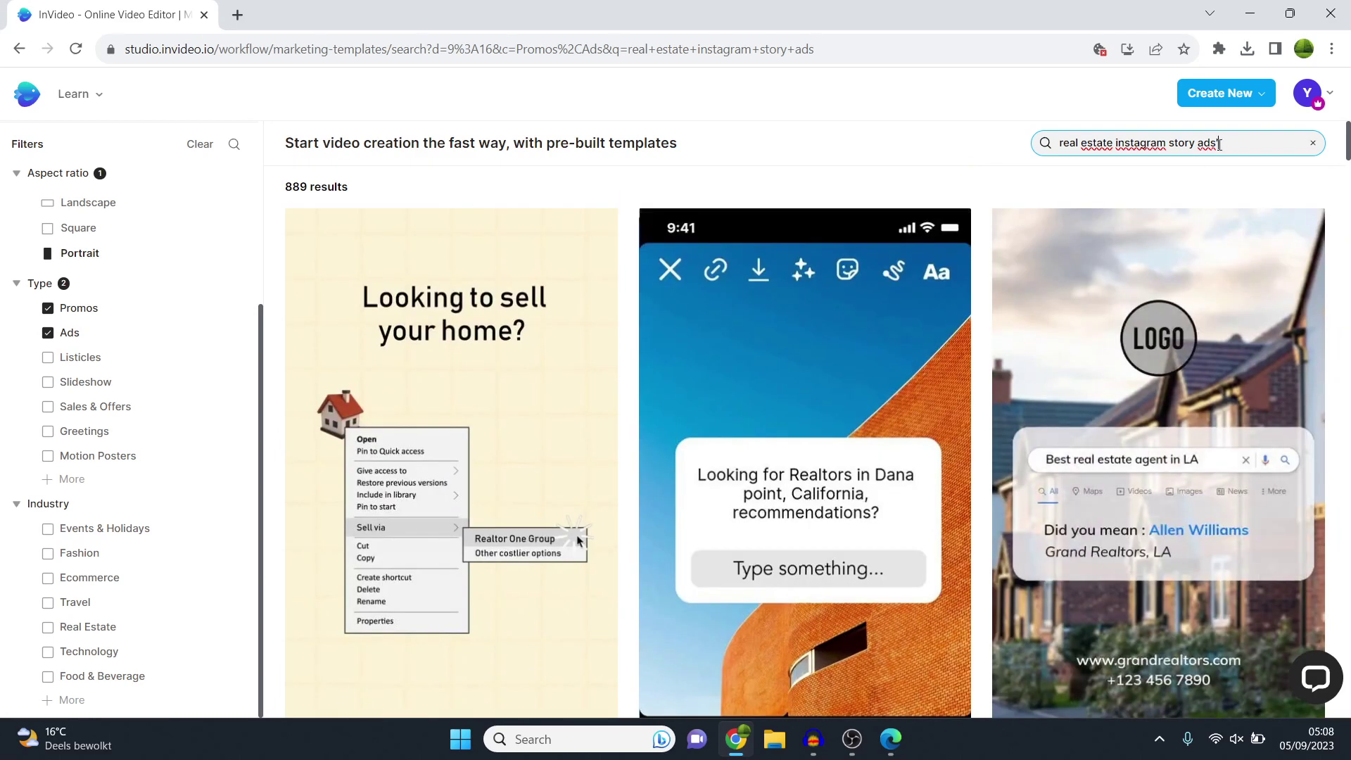
Step: Search for 'yoga studio ad', then open the Real Estate Instagram Story Ad template
{"action": "left_click_drag", "start_coordinate": [1219, 143], "coordinate": [1027, 164]}
{"action": "type", "text": "yoga "}
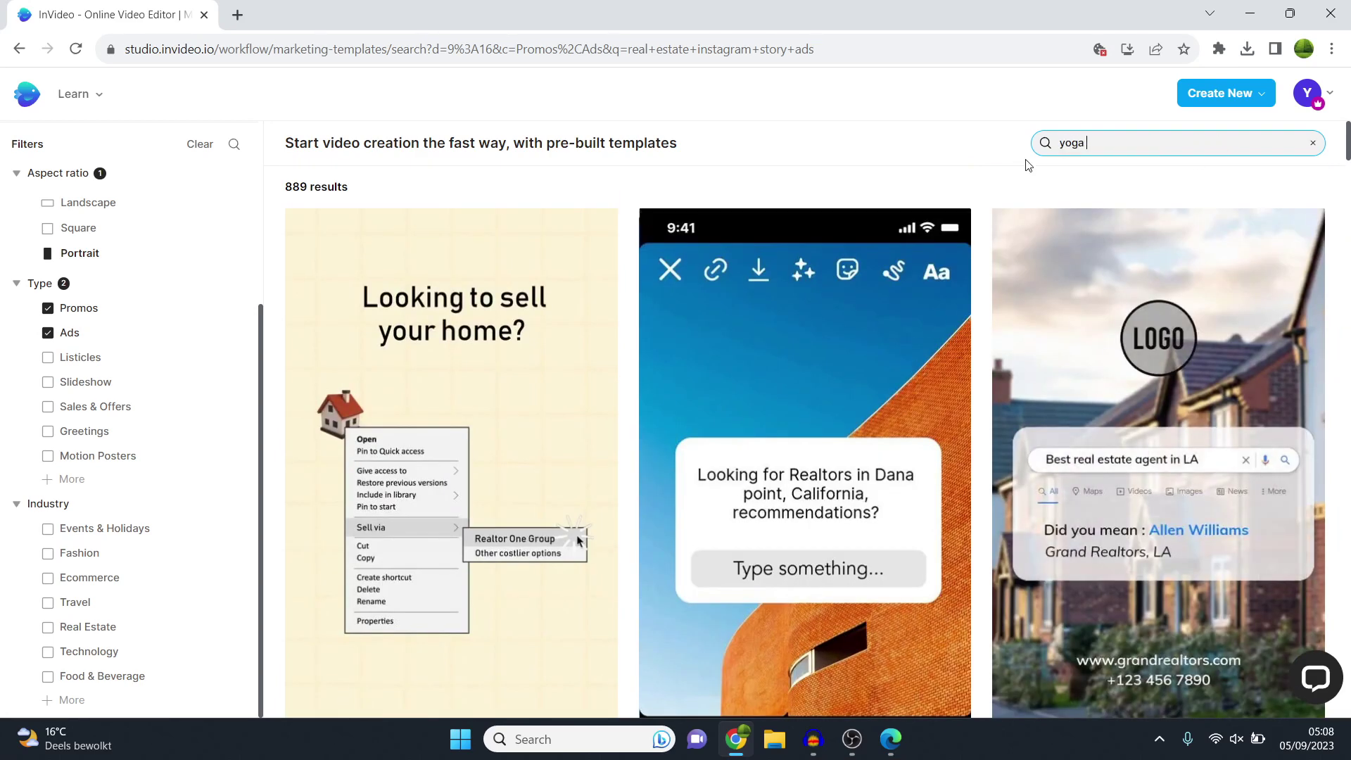
{"action": "type", "text": "studio ad"}
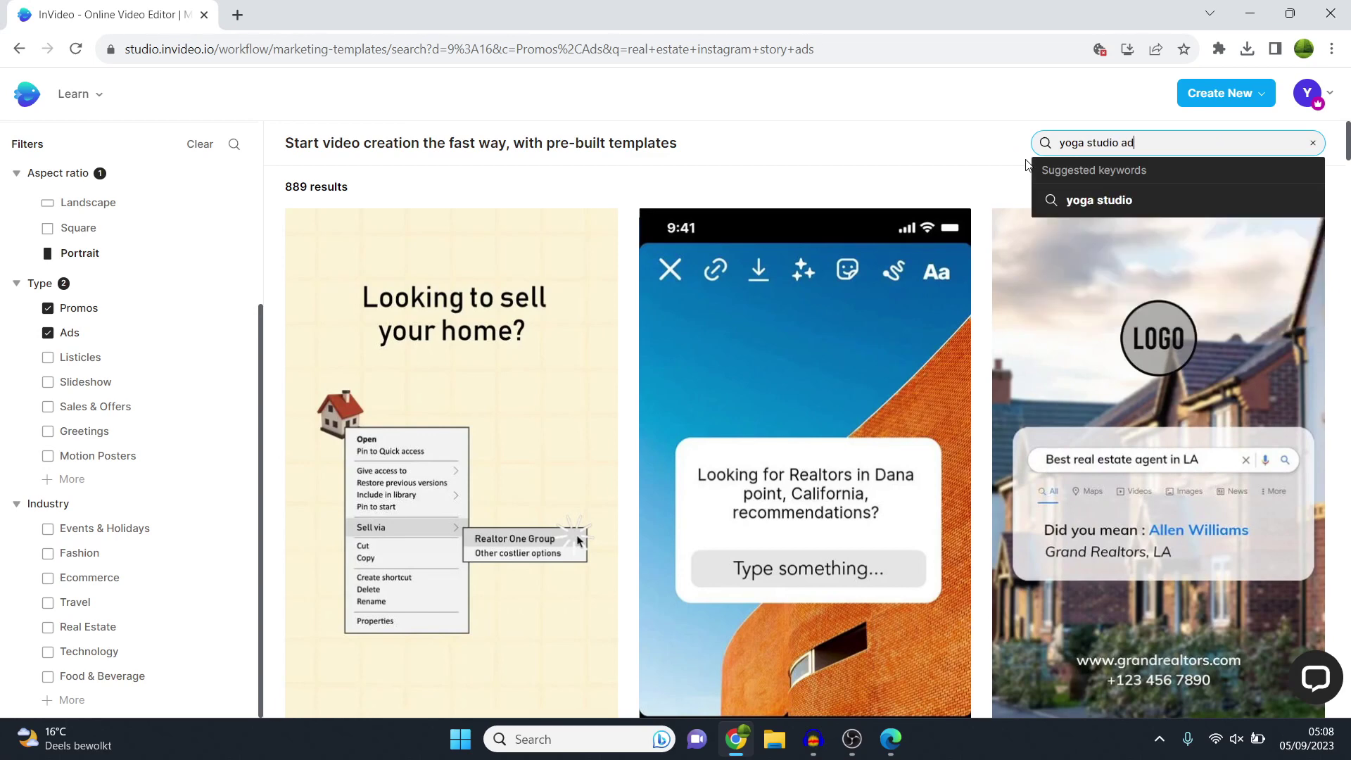
{"action": "key", "text": "Return"}
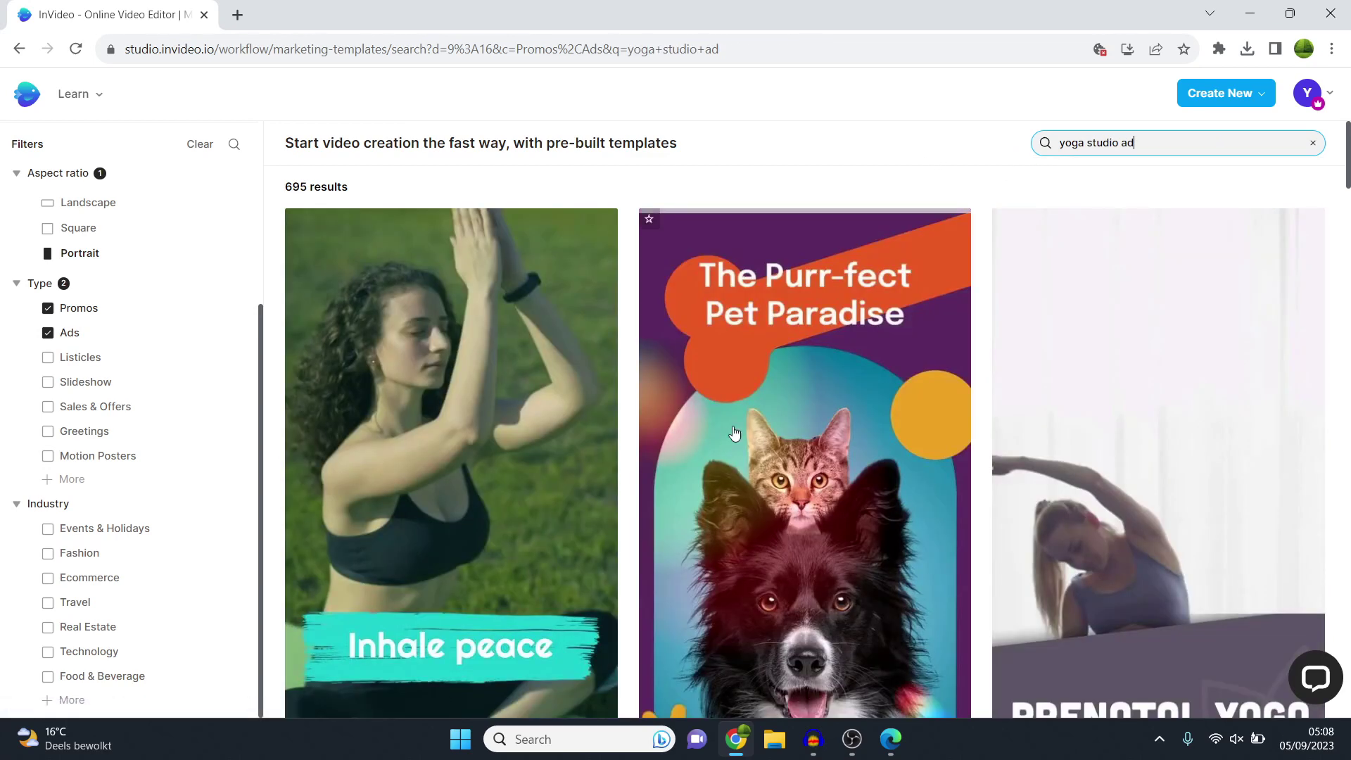
{"action": "scroll", "coordinate": [929, 394], "scroll_direction": "down", "scroll_amount": 10}
{"action": "scroll", "coordinate": [929, 394], "scroll_direction": "down", "scroll_amount": 12}
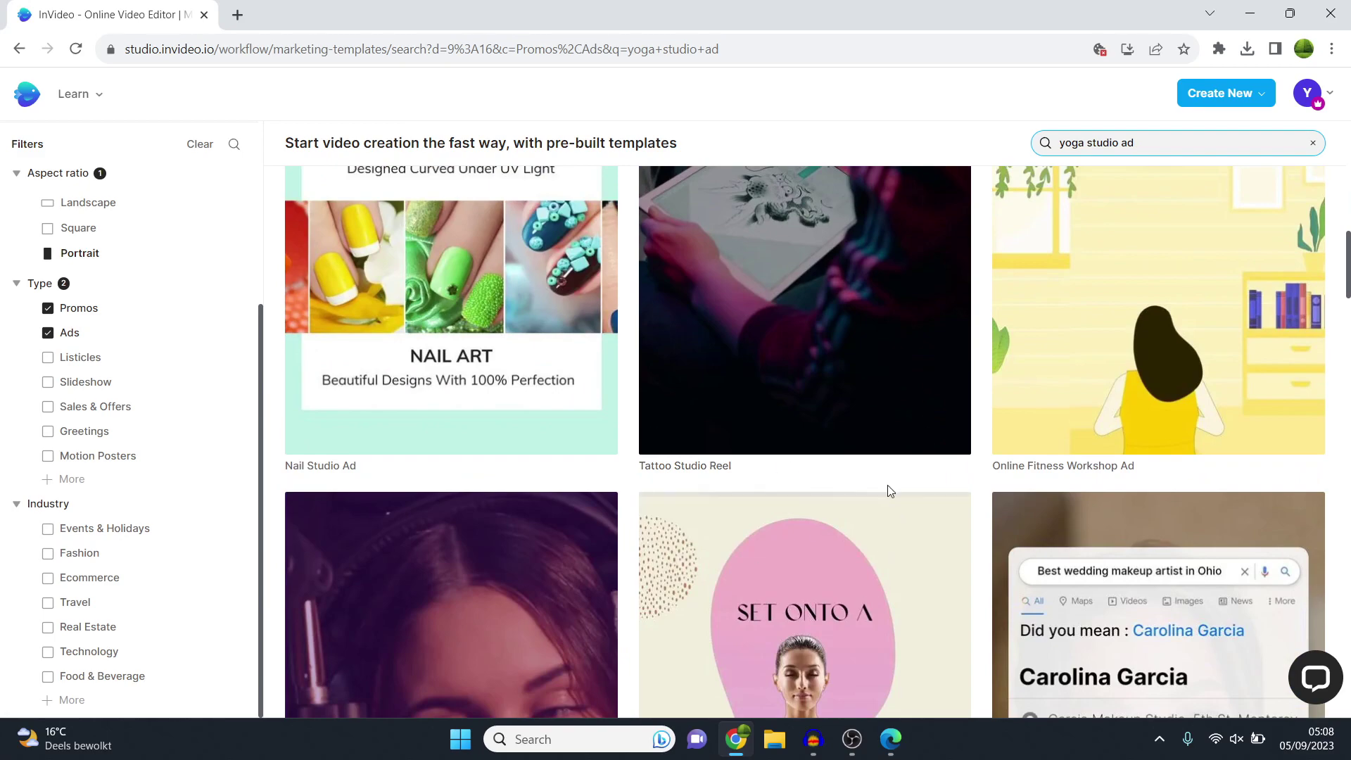
{"action": "scroll", "coordinate": [1166, 341], "scroll_direction": "up", "scroll_amount": 1}
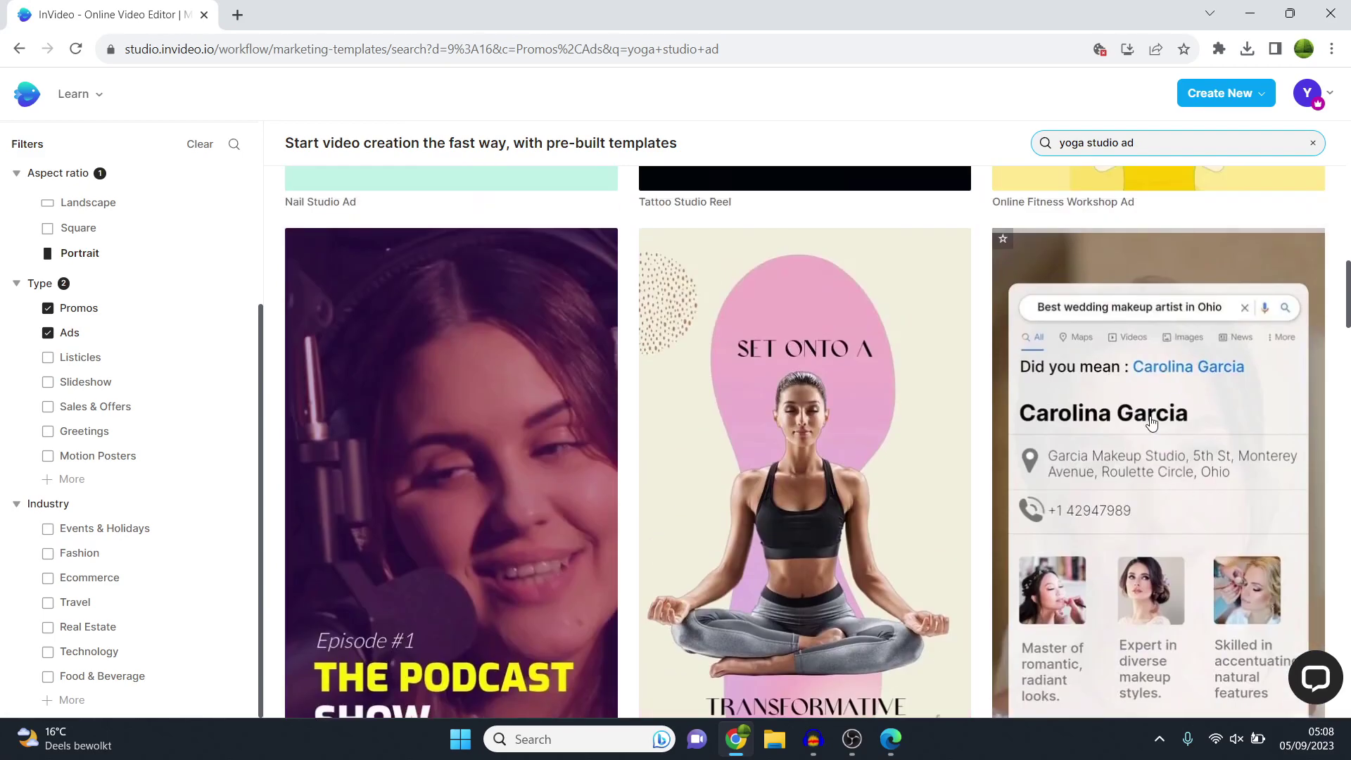
{"action": "scroll", "coordinate": [1180, 384], "scroll_direction": "up", "scroll_amount": 20}
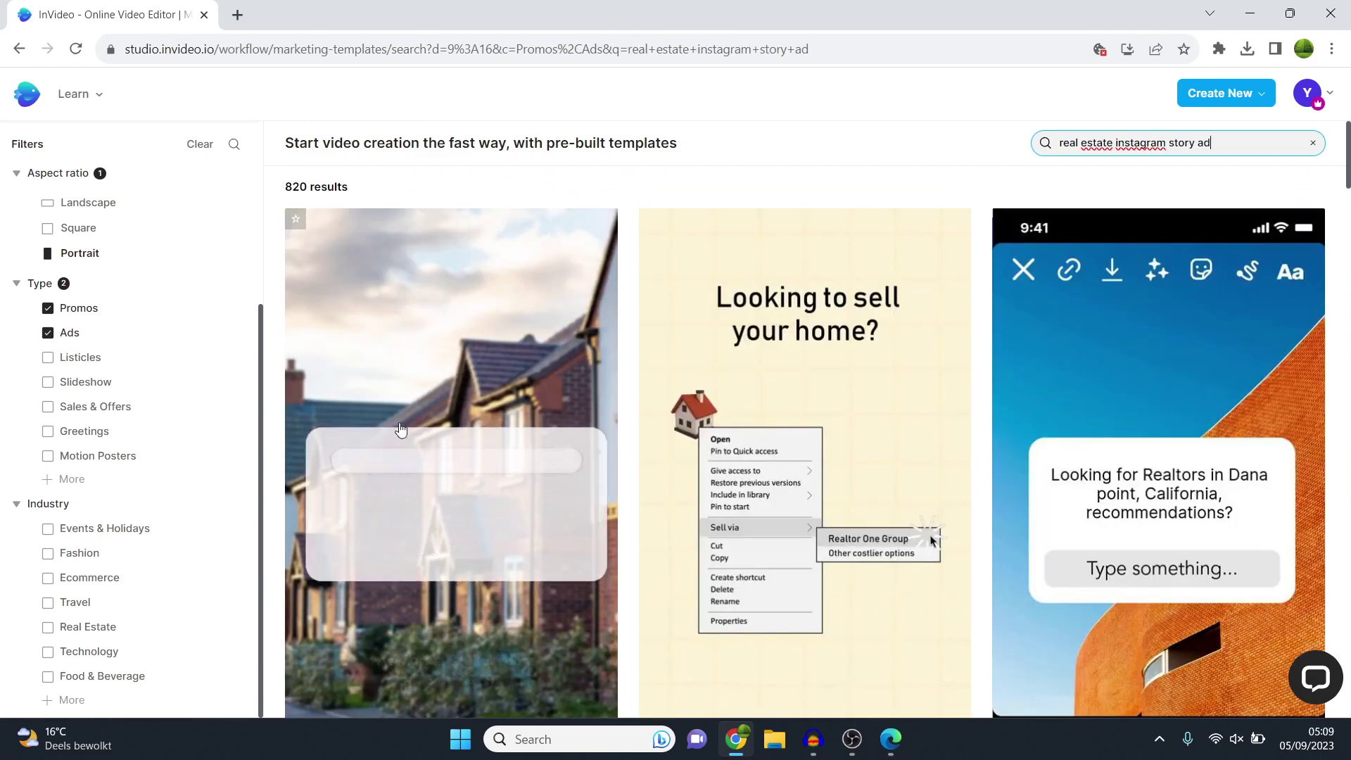
{"action": "scroll", "coordinate": [400, 429], "scroll_direction": "down", "scroll_amount": 2}
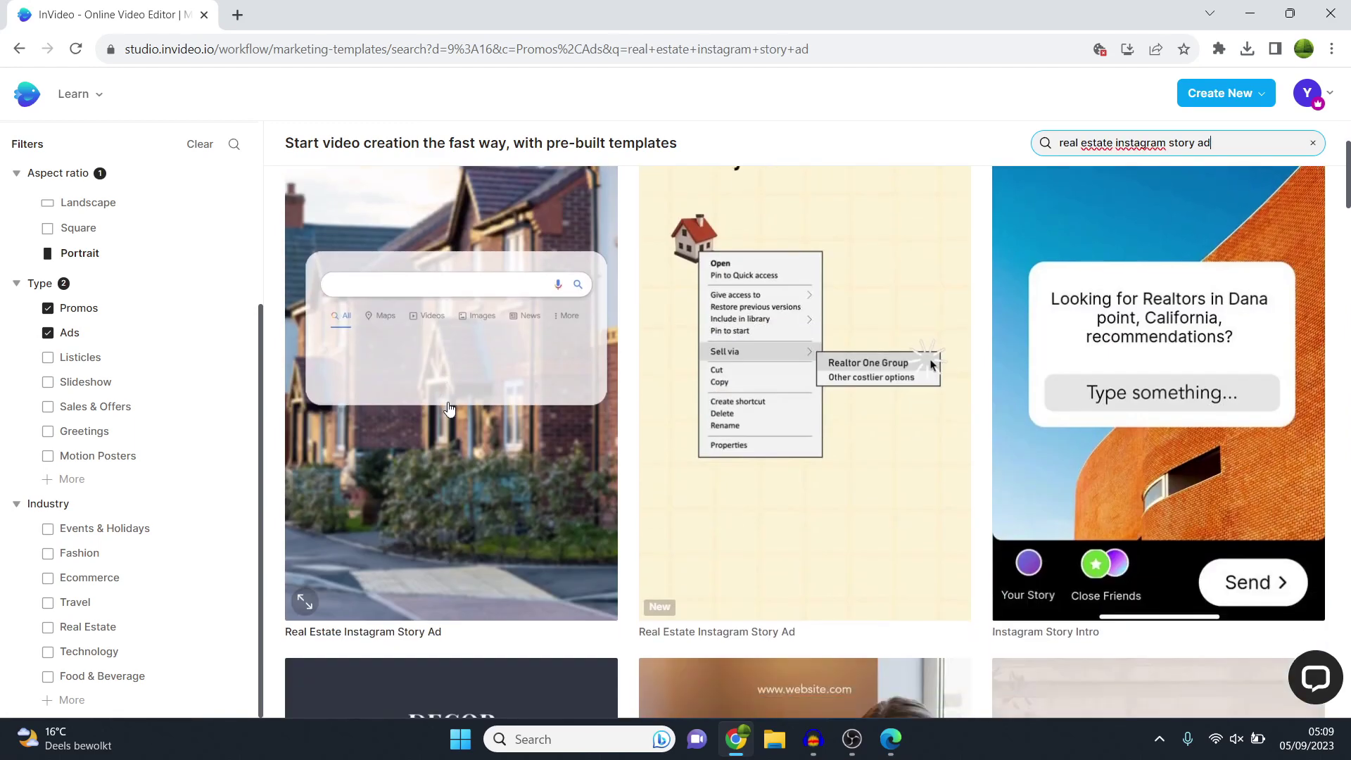
{"action": "left_click", "coordinate": [511, 344]}
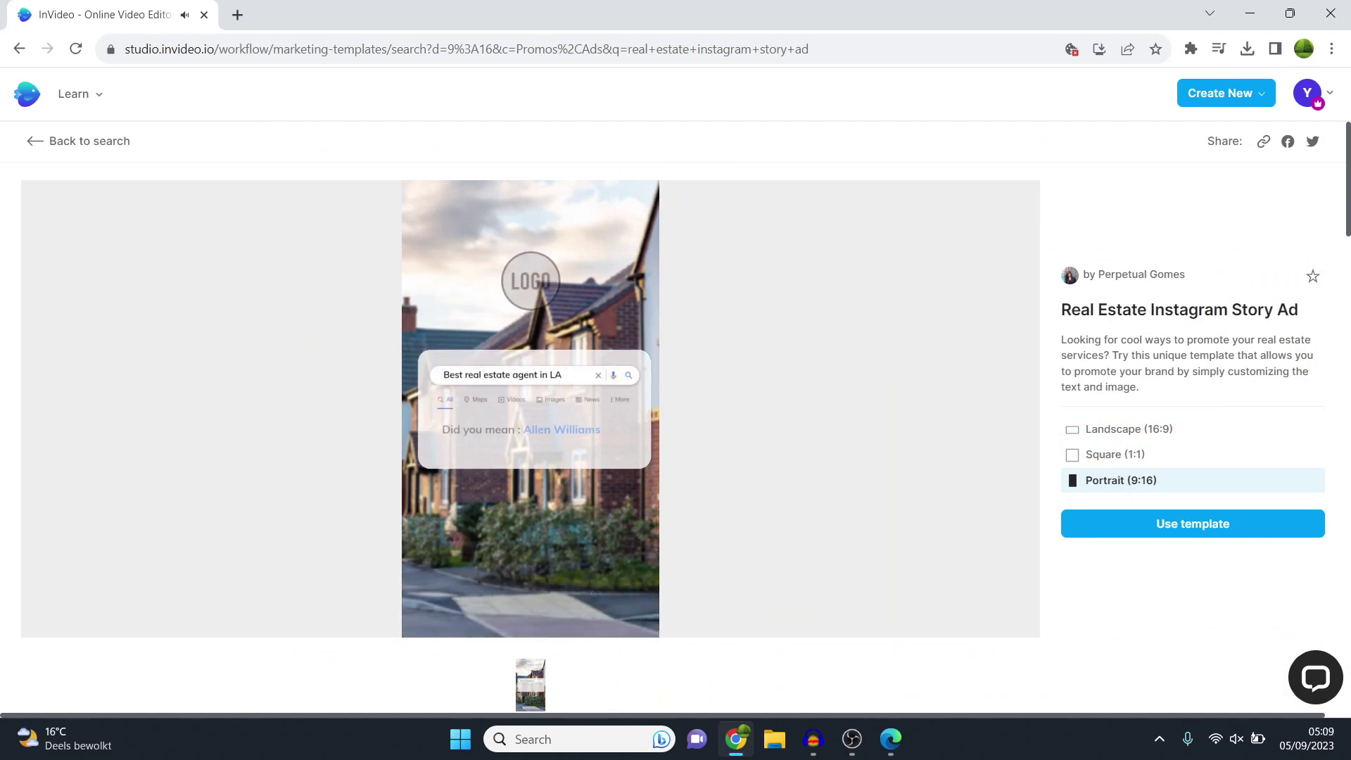
Step: Watch the Real Estate Instagram Story Ad preview full screen, then use the template
{"action": "left_click", "coordinate": [595, 595]}
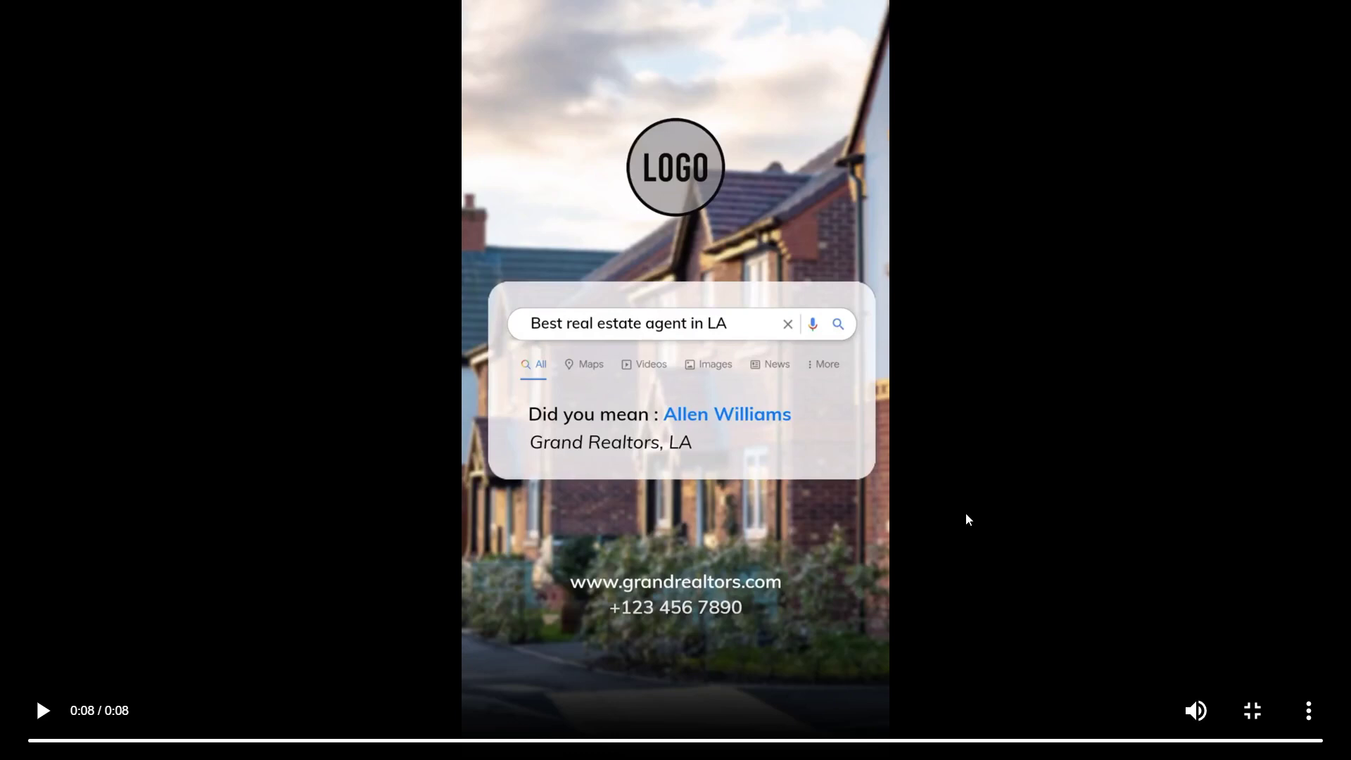
{"action": "left_click", "coordinate": [1251, 711]}
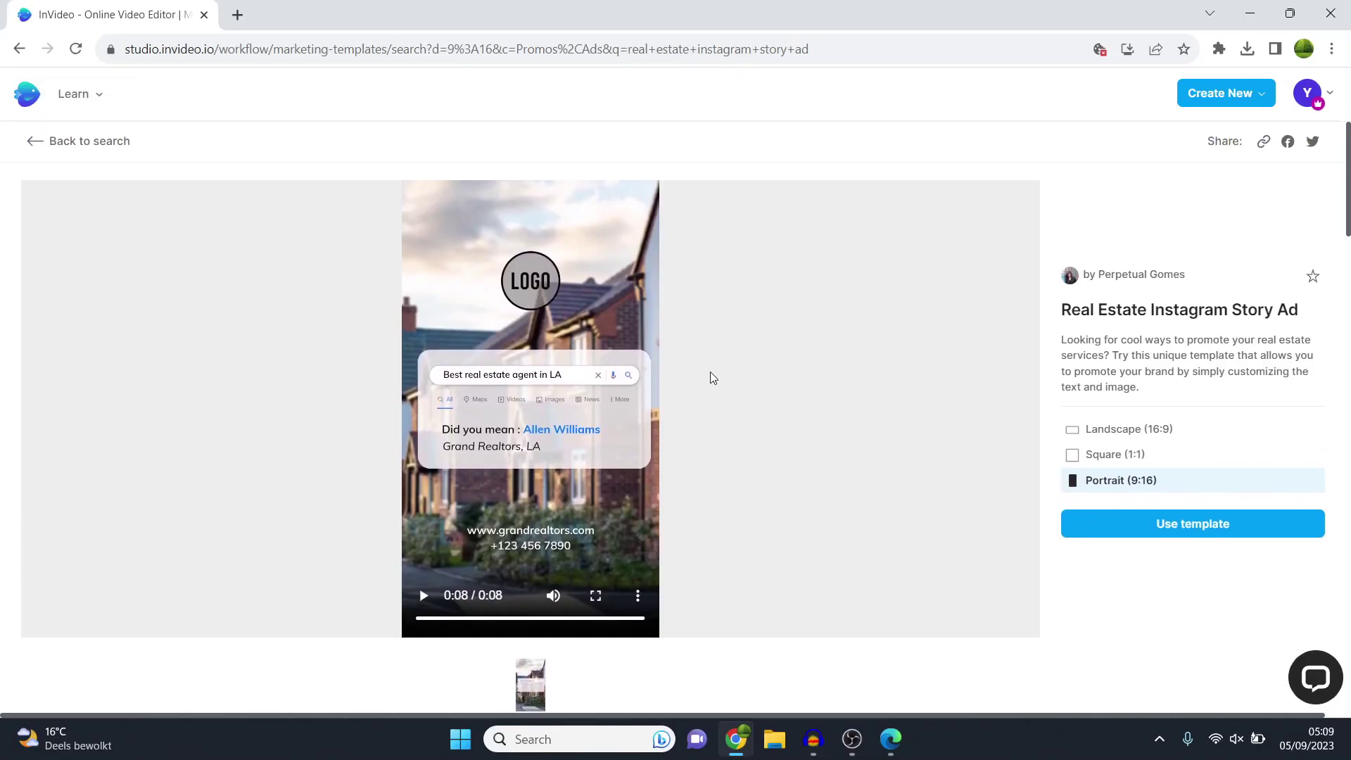
{"action": "left_click", "coordinate": [1205, 525]}
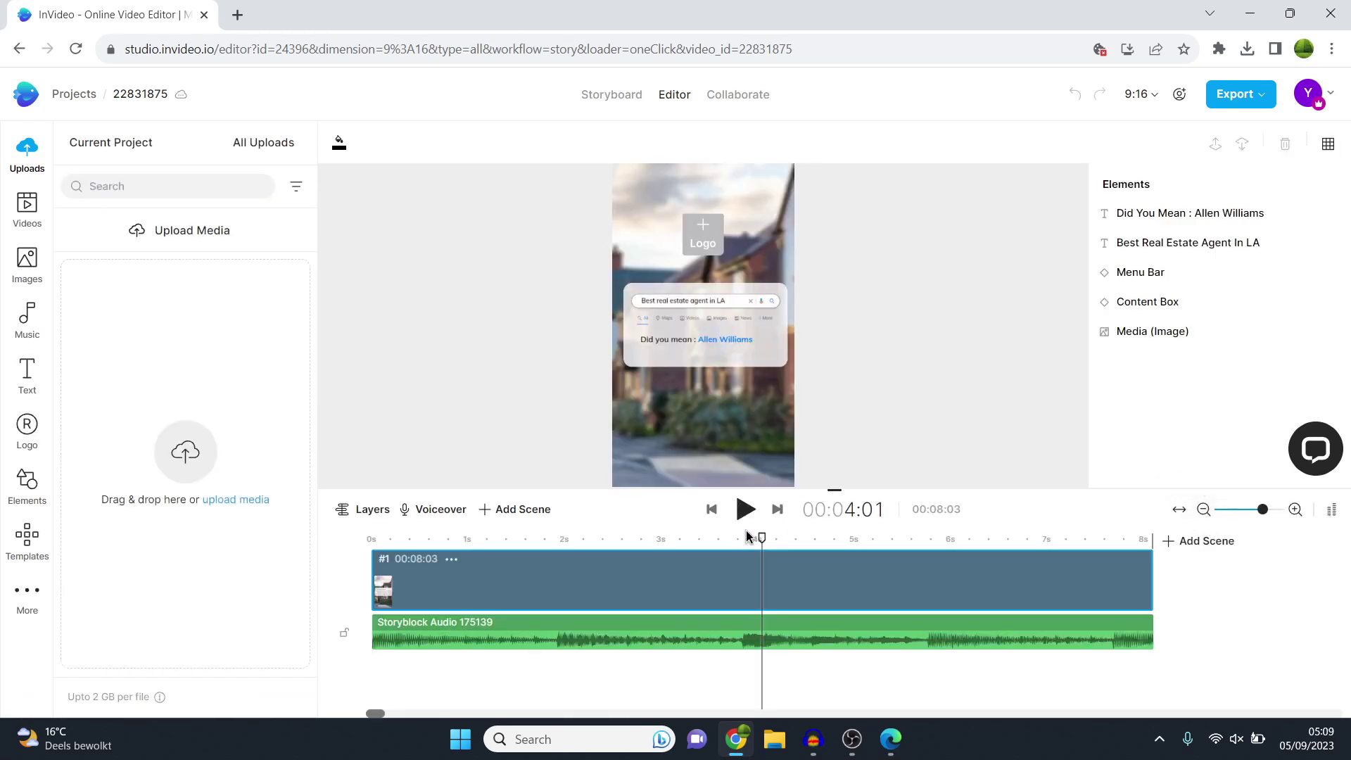
Step: Scrub the timeline to about 7 seconds, then back to about 4.8 seconds
{"action": "left_click_drag", "start_coordinate": [760, 535], "coordinate": [1079, 549]}
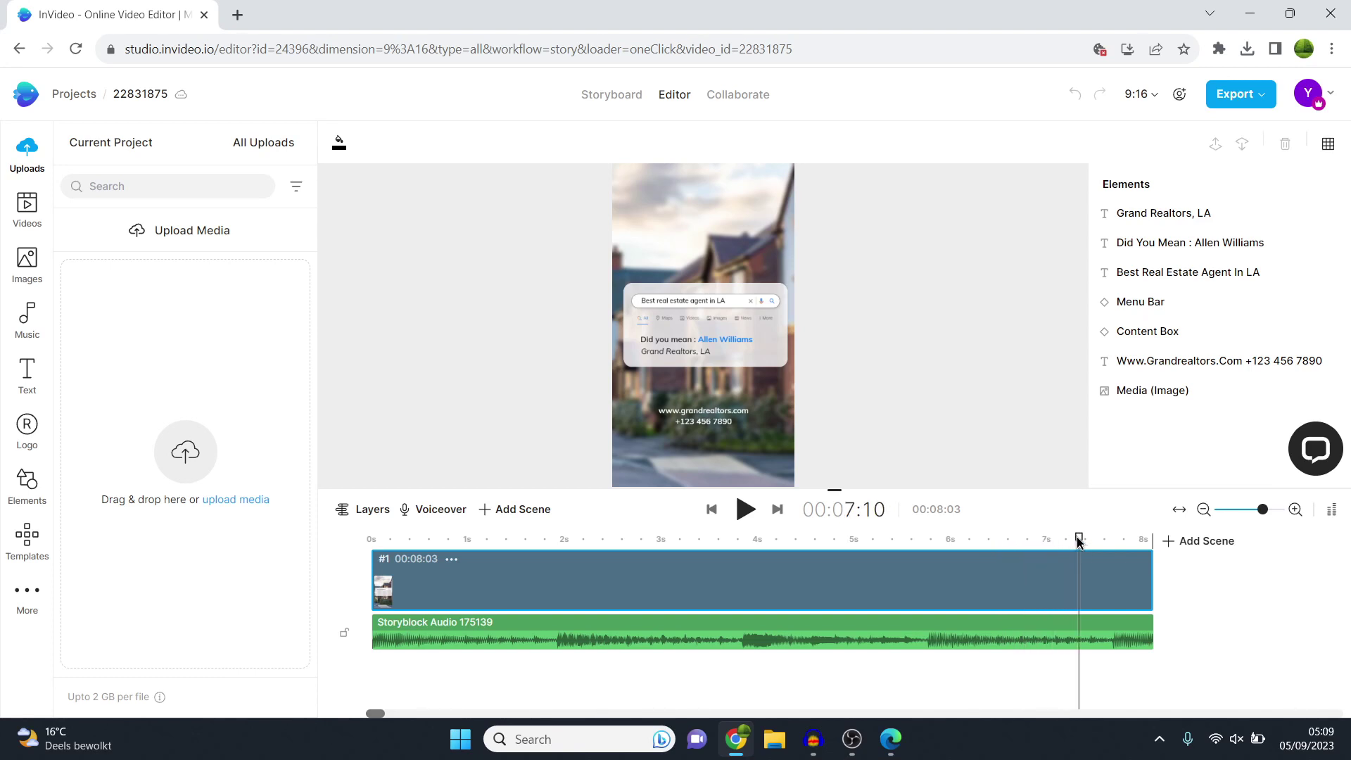
{"action": "mouse_move", "coordinate": [1081, 541]}
{"action": "left_mouse_down"}
{"action": "mouse_move", "coordinate": [391, 540]}
{"action": "mouse_move", "coordinate": [763, 552]}
{"action": "mouse_move", "coordinate": [1108, 542]}
{"action": "left_mouse_up"}
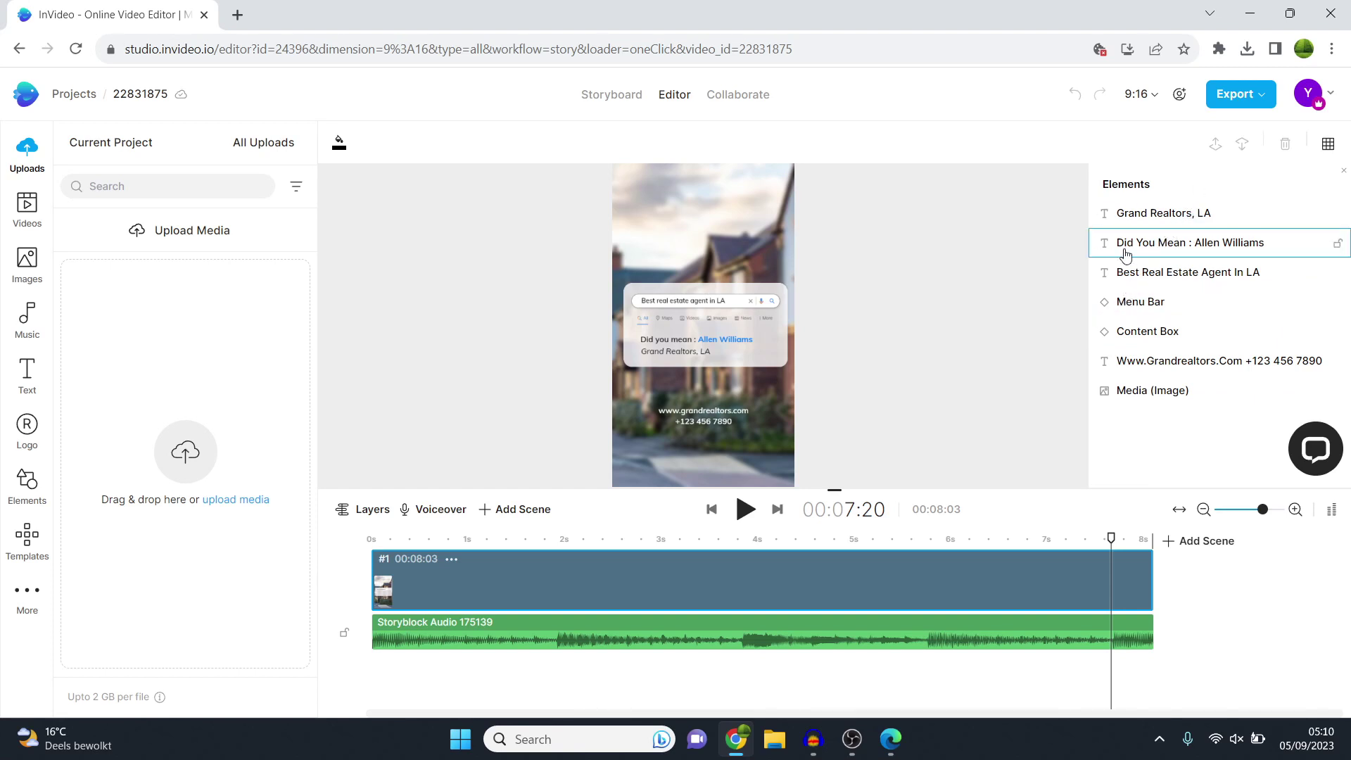
Step: Change the 'Grand Realtors, LA' text to 'Grand Realtors, NYC'
{"action": "left_click", "coordinate": [1170, 212]}
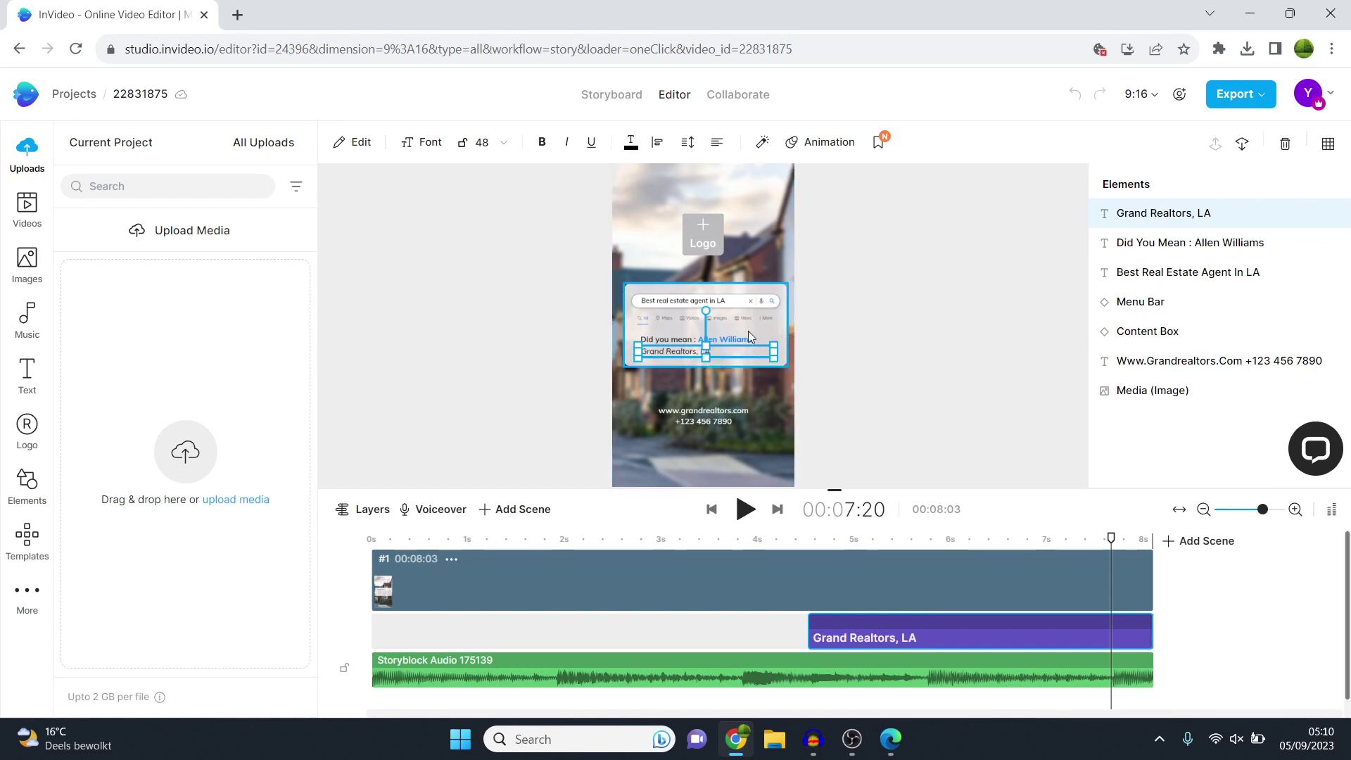
{"action": "double_click", "coordinate": [1202, 214]}
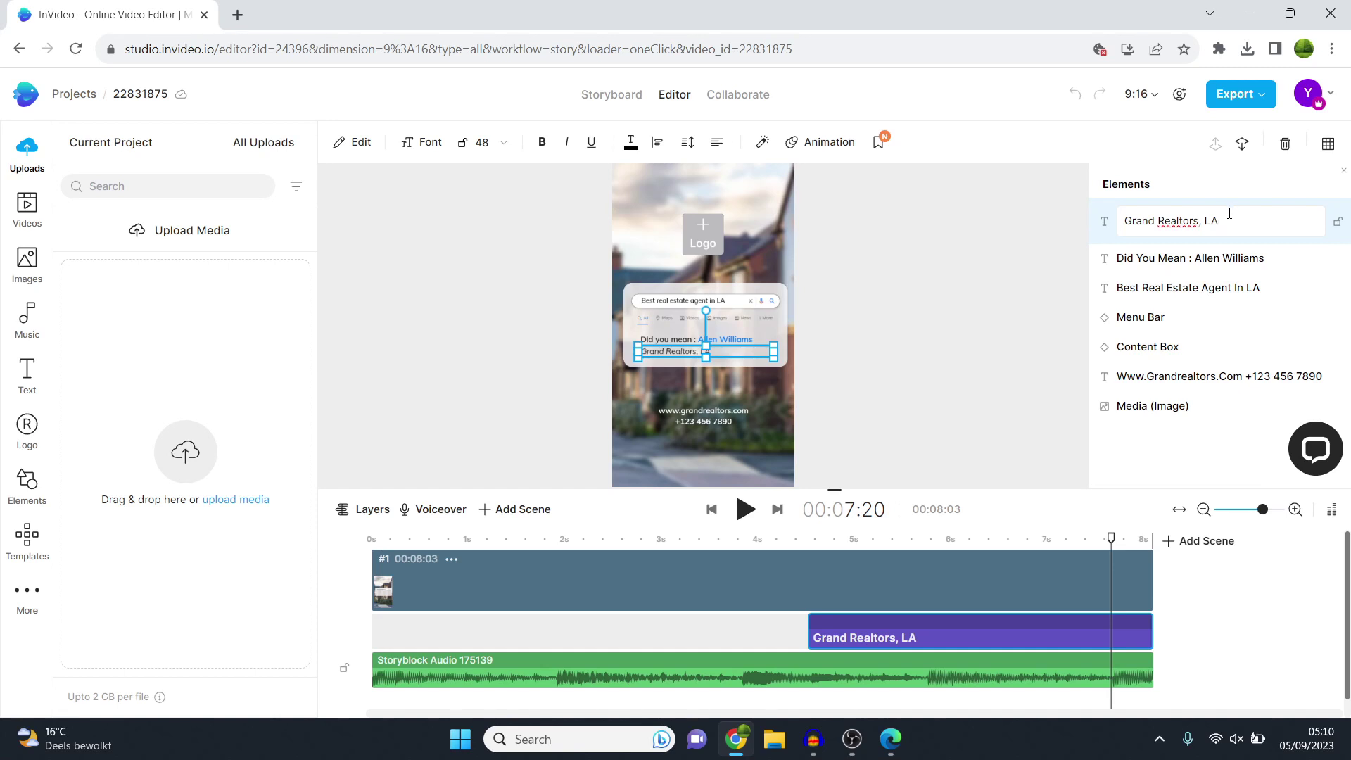
{"action": "key", "text": "BackSpace"}
{"action": "key", "text": "BackSpace"}
{"action": "type", "text": "NYC"}
{"action": "key", "text": "Return"}
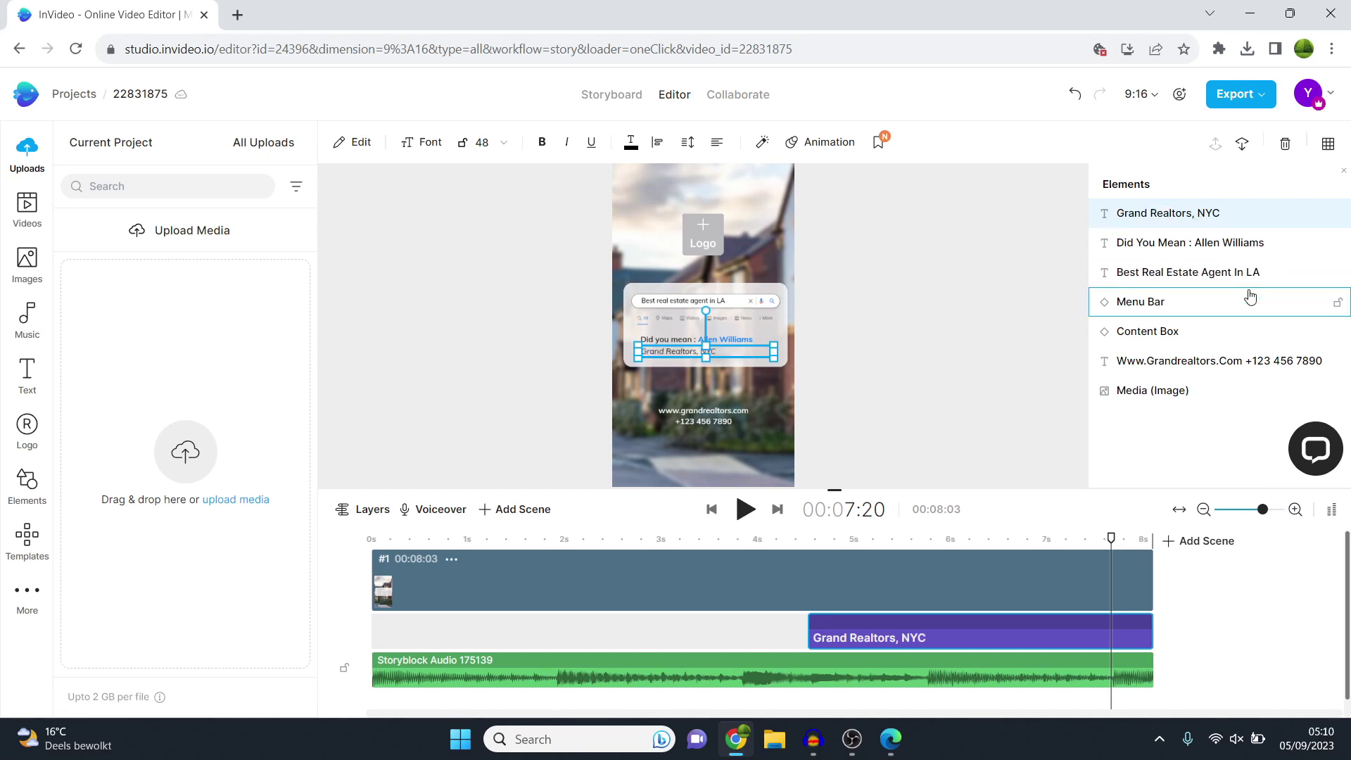
Step: Change the search-bar text to 'Best real estate agent in NYC'
{"action": "left_click", "coordinate": [1258, 278]}
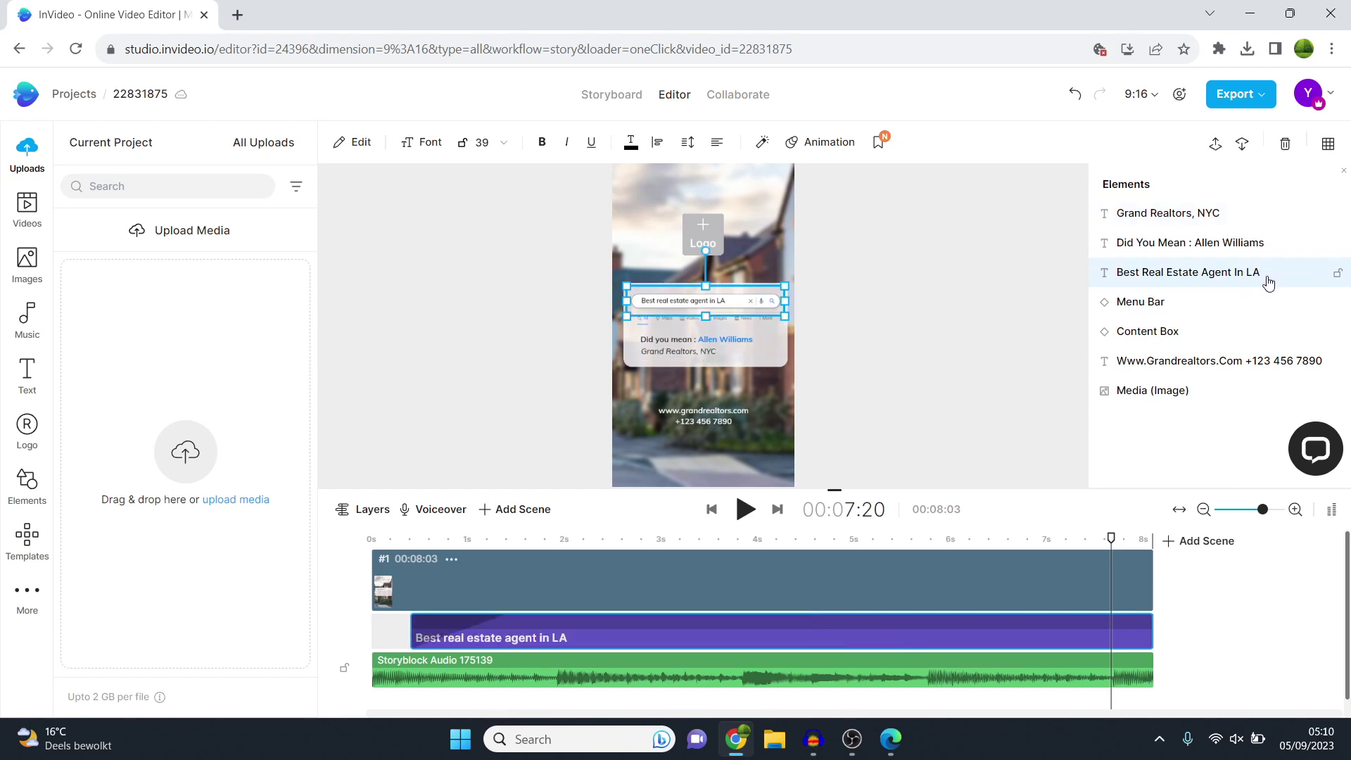
{"action": "left_click", "coordinate": [1263, 280]}
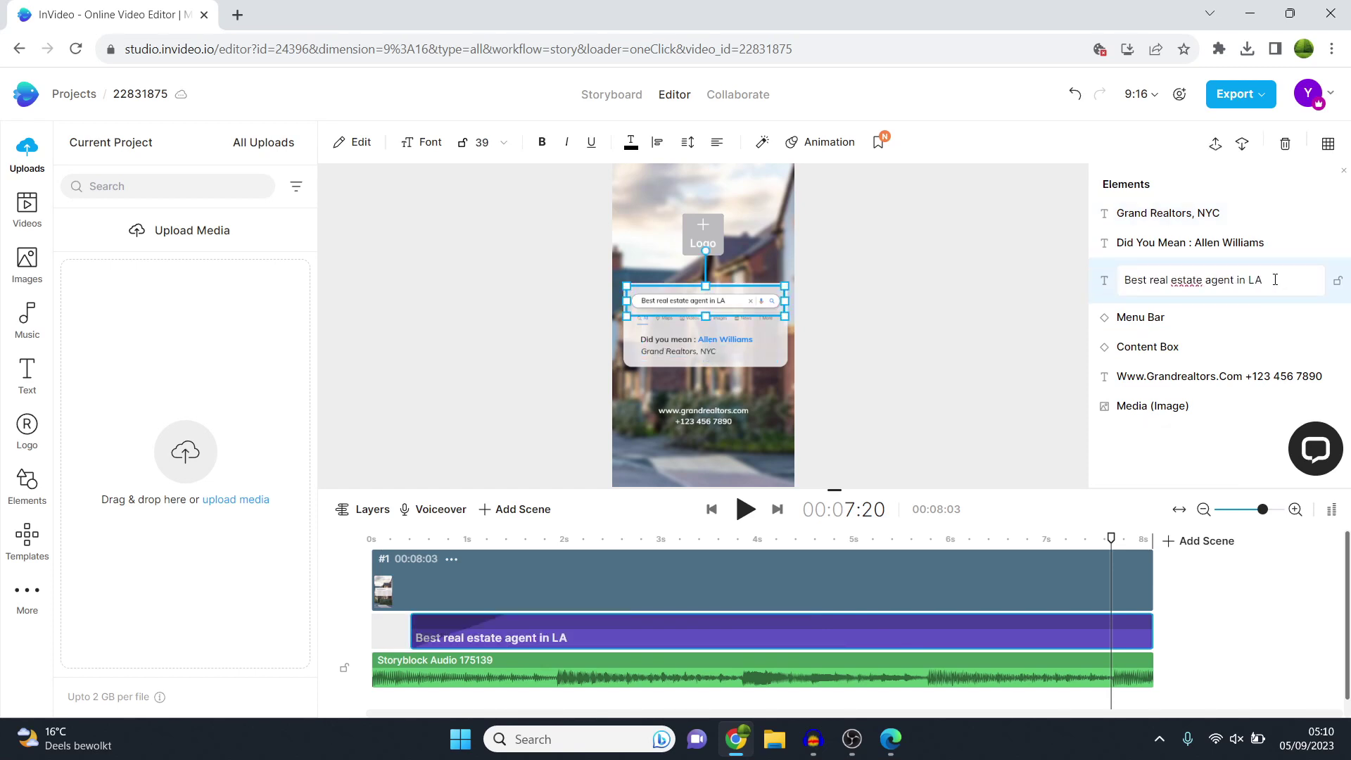
{"action": "key", "text": "BackSpace"}
{"action": "key", "text": "BackSpace"}
{"action": "left_click", "coordinate": [990, 121]}
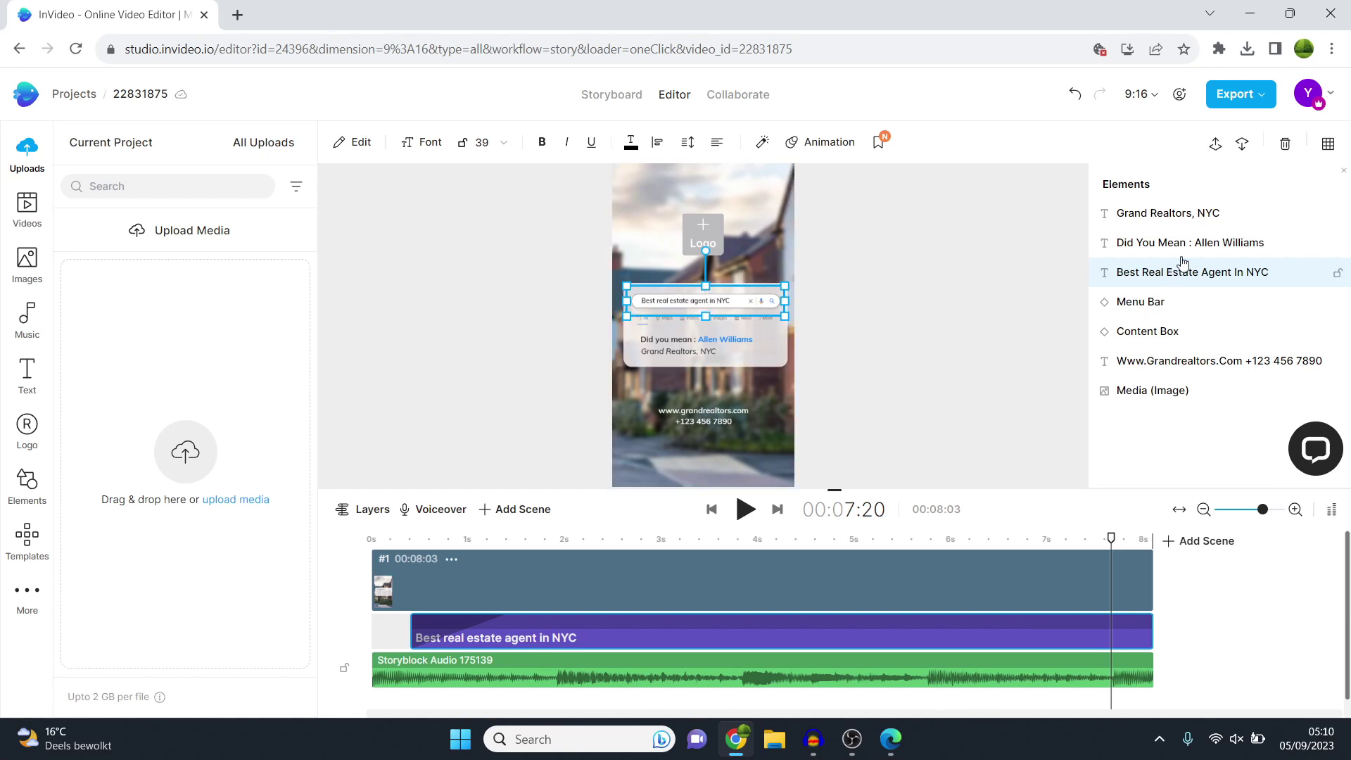
Step: Replace the suggested agent's name in the 'Did you mean' text
{"action": "left_click", "coordinate": [1212, 246]}
{"action": "double_click", "coordinate": [1254, 251]}
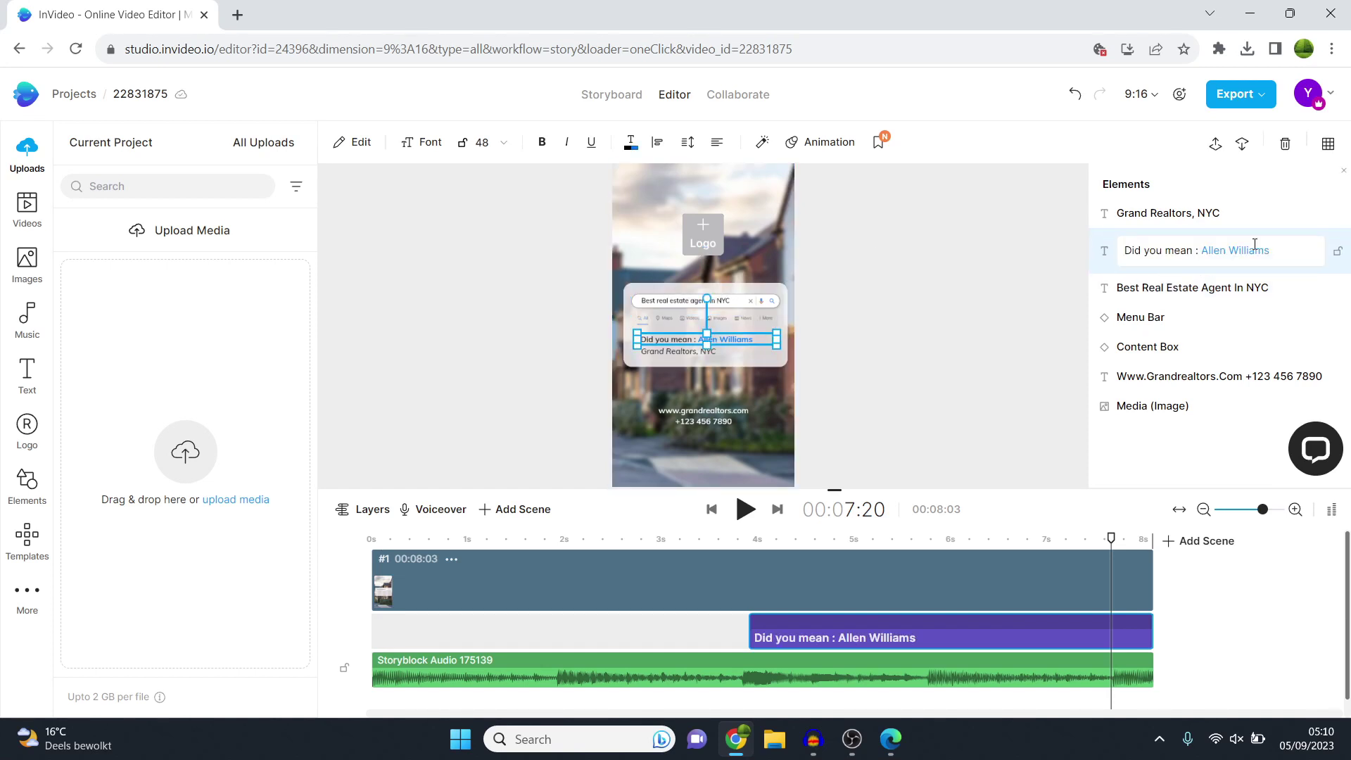
{"action": "left_click_drag", "start_coordinate": [1275, 251], "coordinate": [1201, 250]}
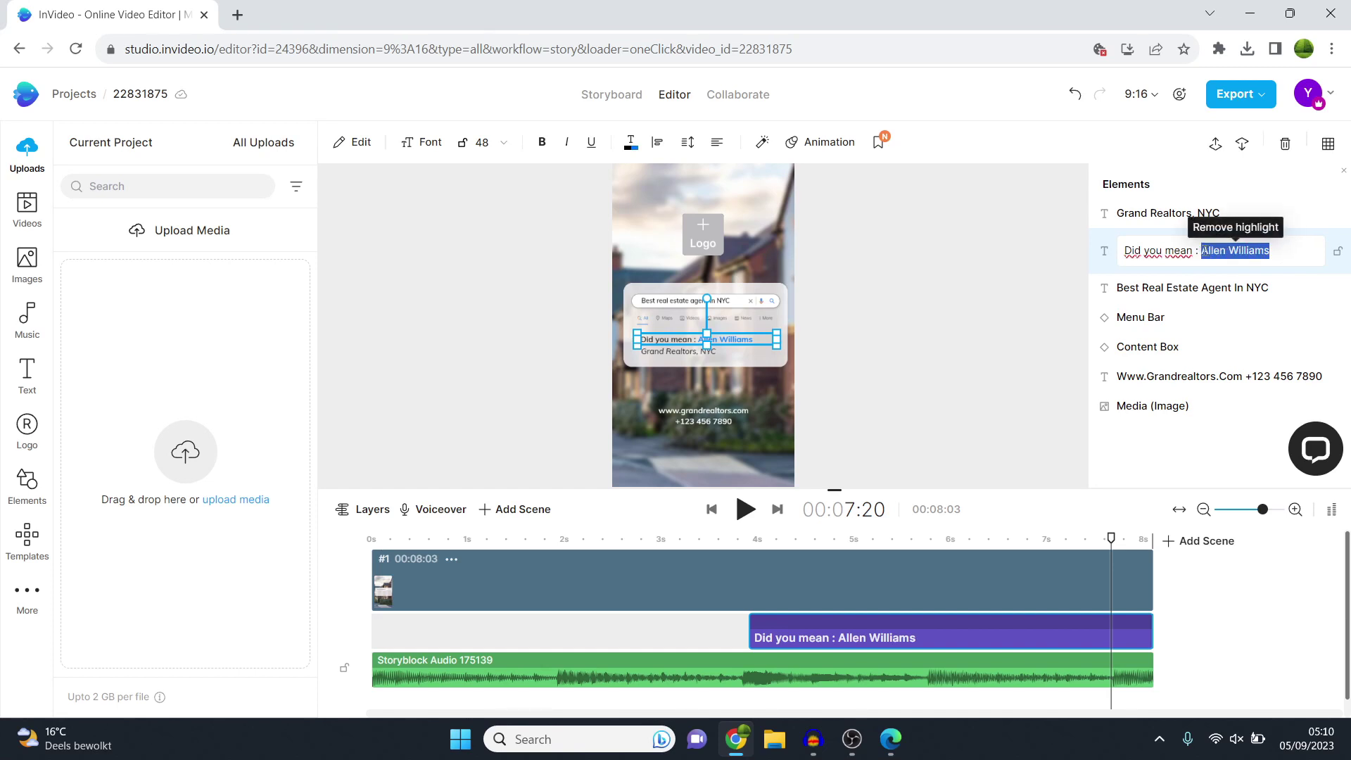
{"action": "key", "text": "BackSpace"}
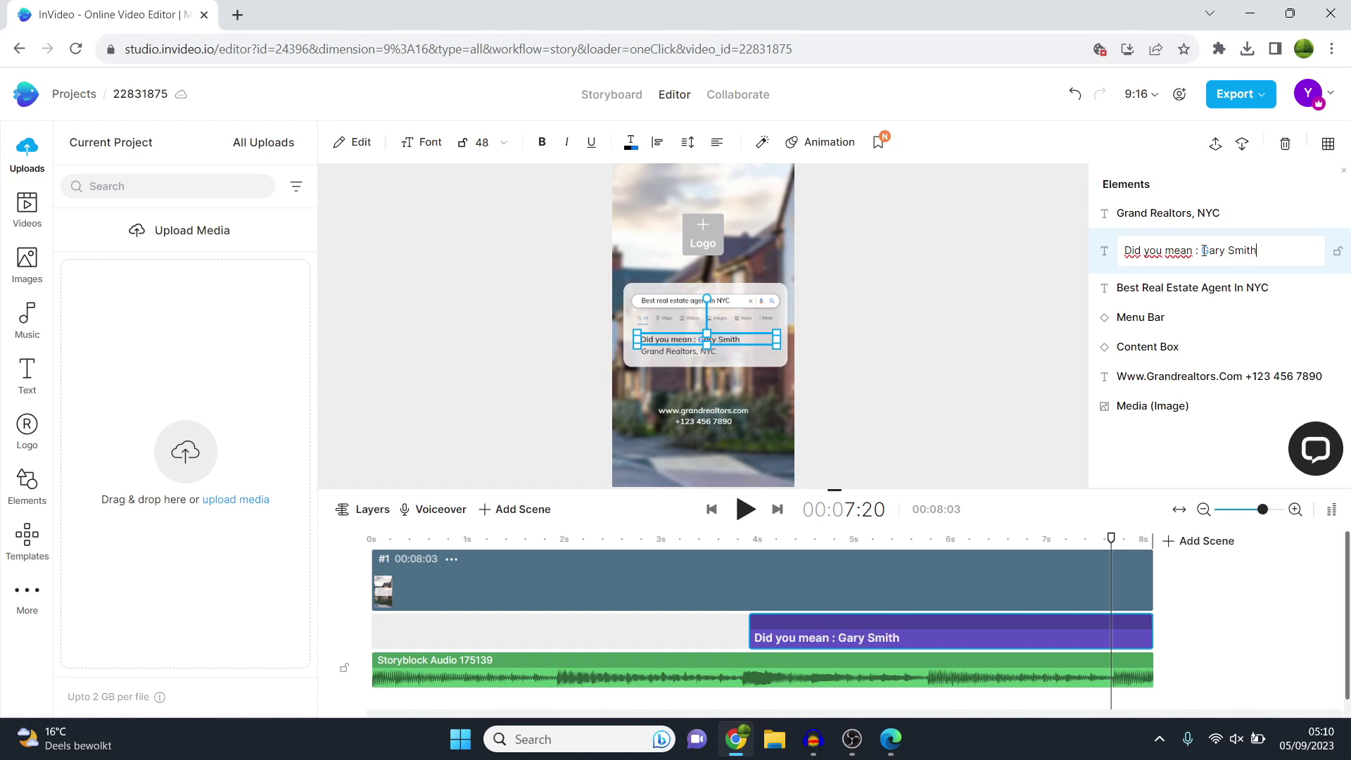
{"action": "left_click", "coordinate": [983, 105]}
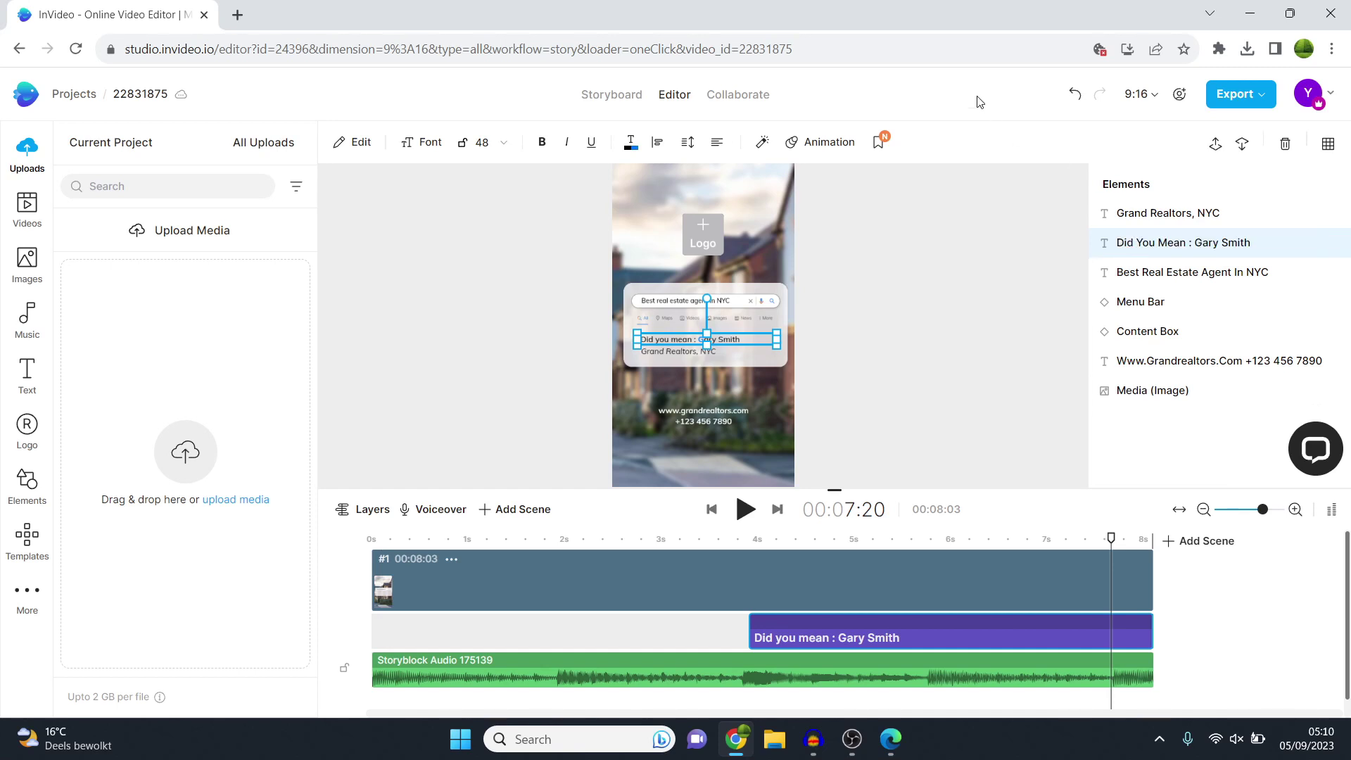
Step: Remove the space before the colon so it reads 'Did you mean:'
{"action": "left_click", "coordinate": [1194, 243]}
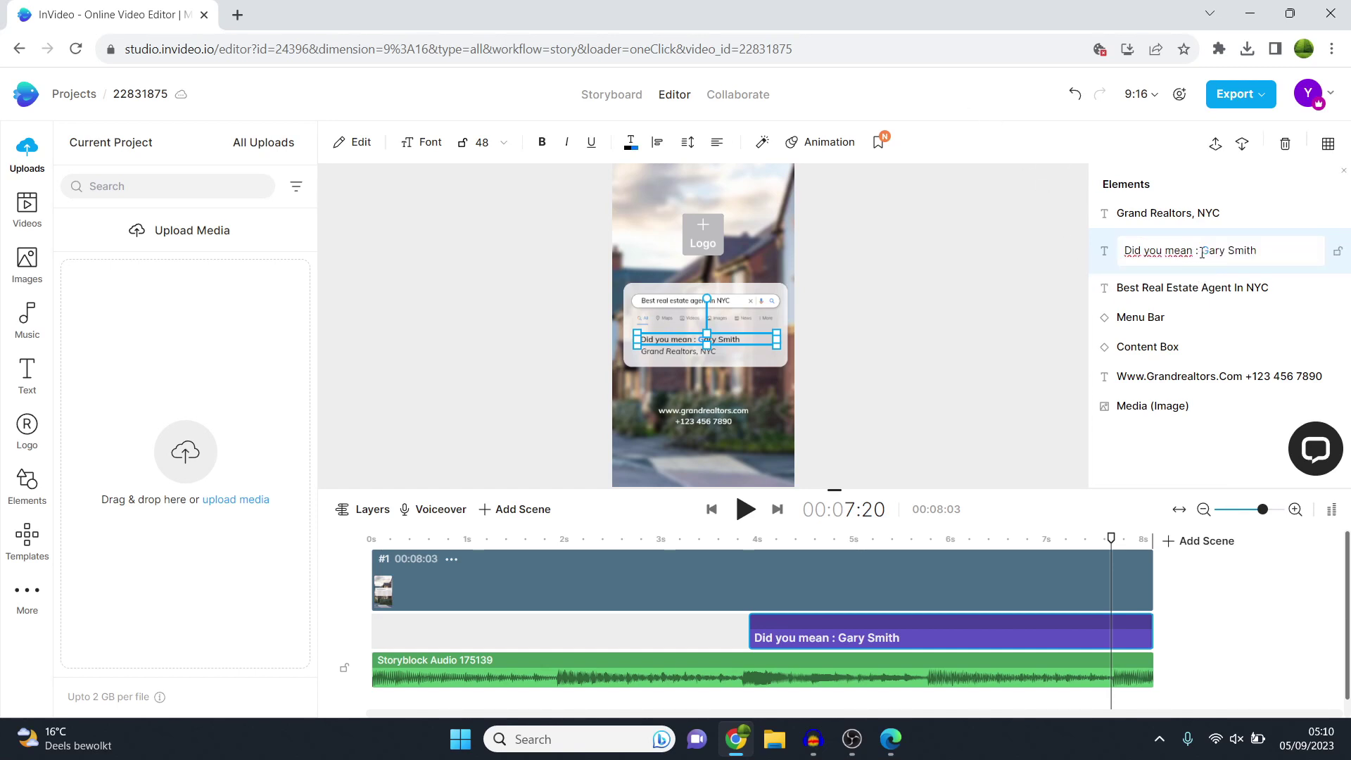
{"action": "key", "text": "BackSpace"}
{"action": "left_click", "coordinate": [1048, 202]}
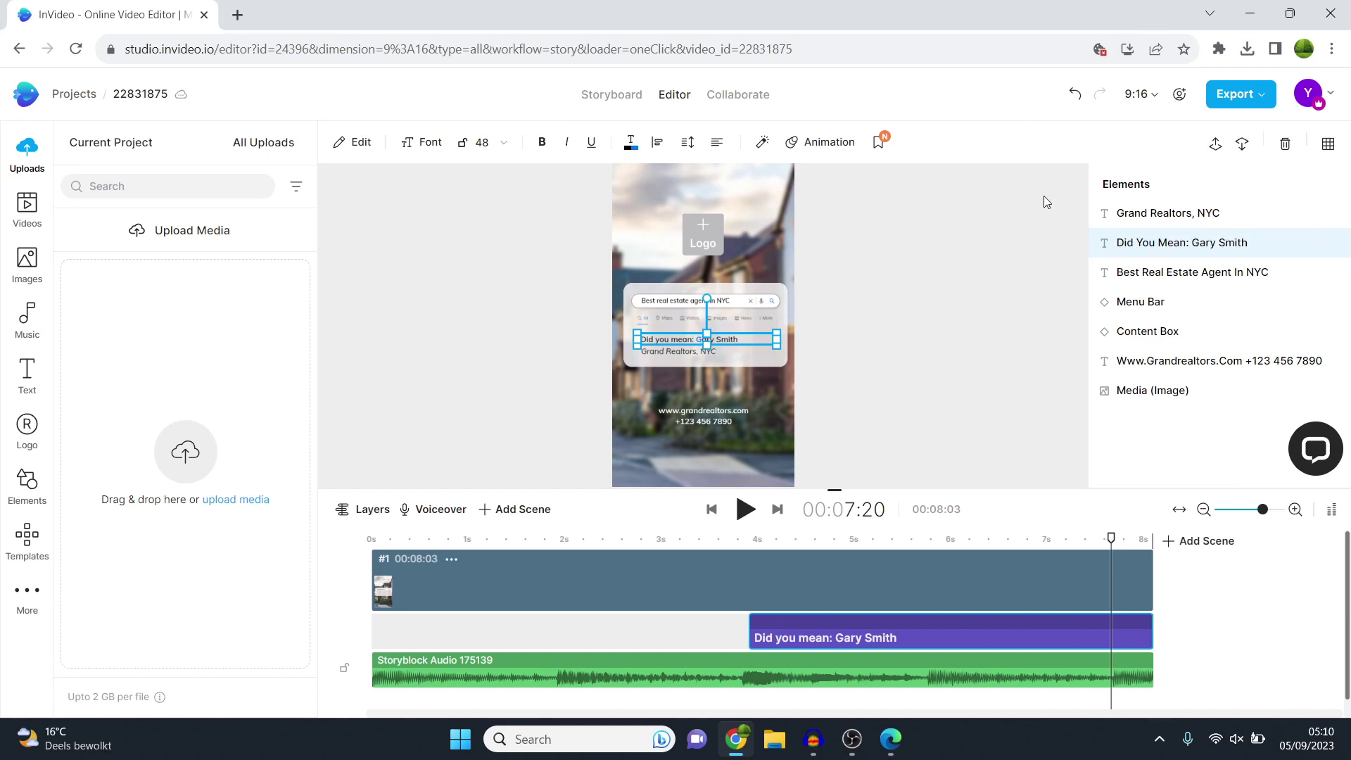
Step: Select the Content Box and shrink the search card slightly from its corner
{"action": "left_click", "coordinate": [1235, 308]}
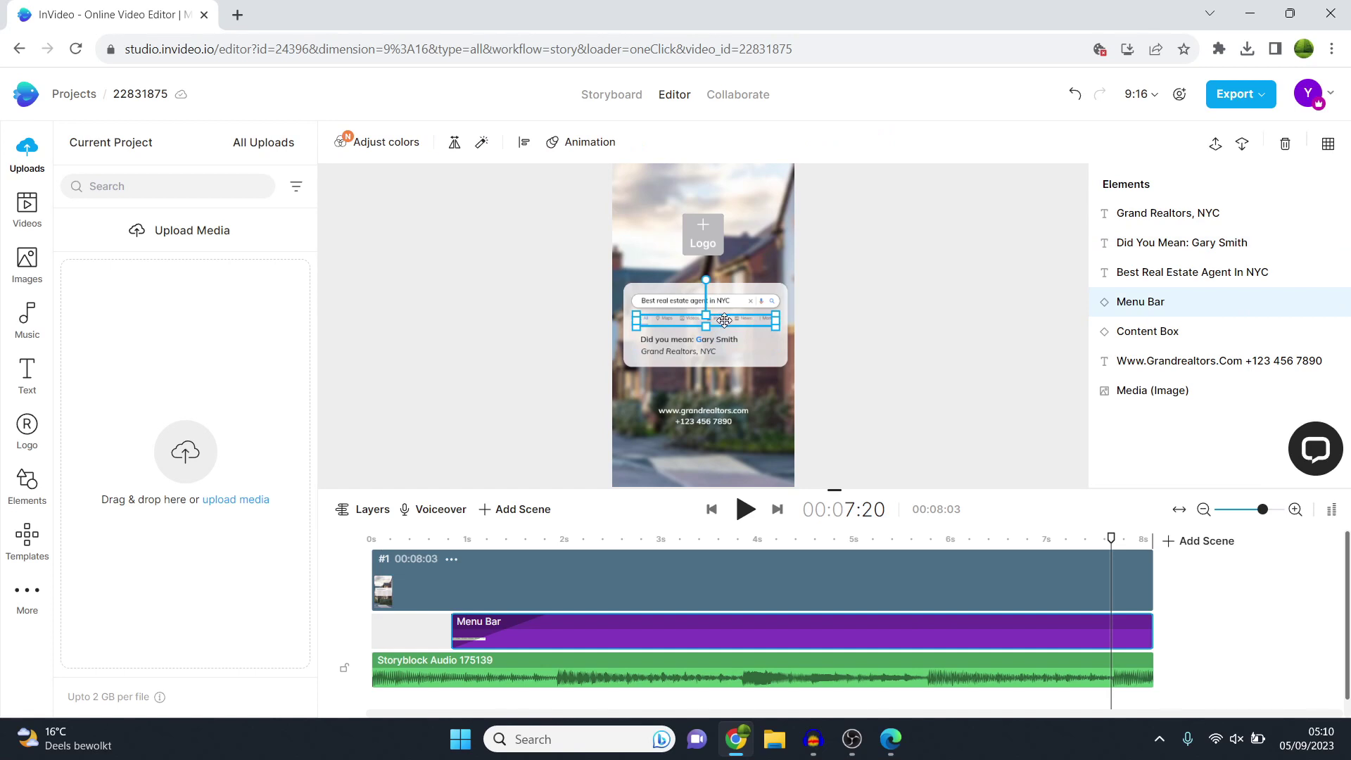
{"action": "left_click", "coordinate": [1157, 341]}
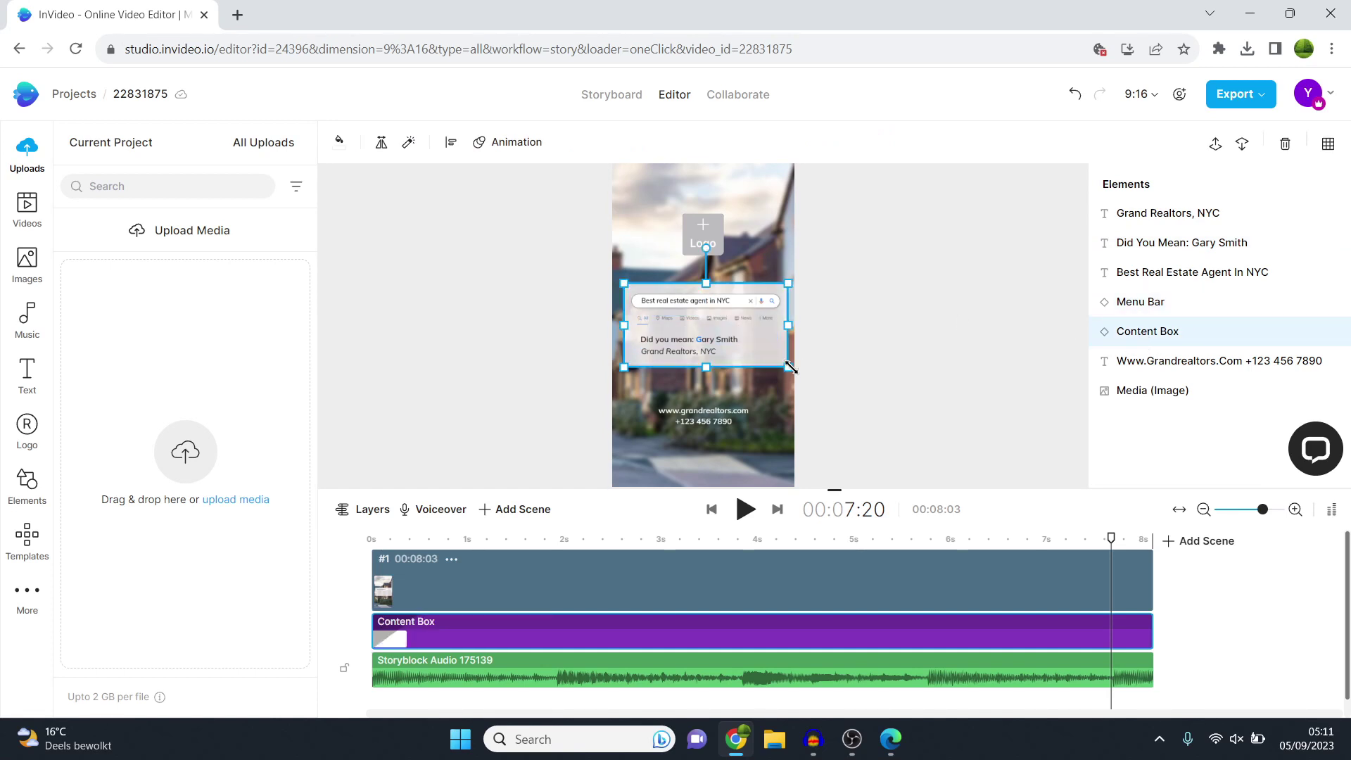
{"action": "mouse_move", "coordinate": [788, 367]}
{"action": "left_mouse_down"}
{"action": "mouse_move", "coordinate": [760, 352]}
{"action": "mouse_move", "coordinate": [785, 369]}
{"action": "left_mouse_up"}
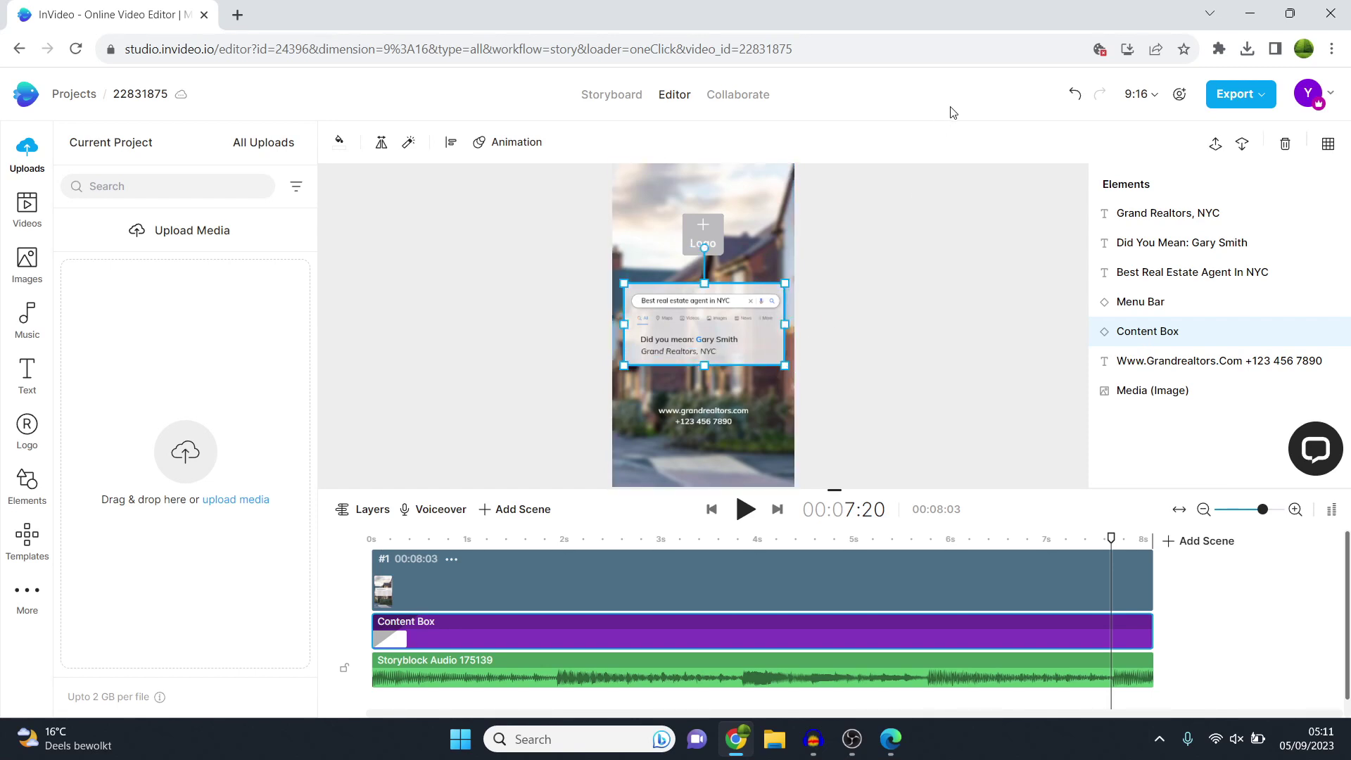
{"action": "left_click", "coordinate": [1220, 360]}
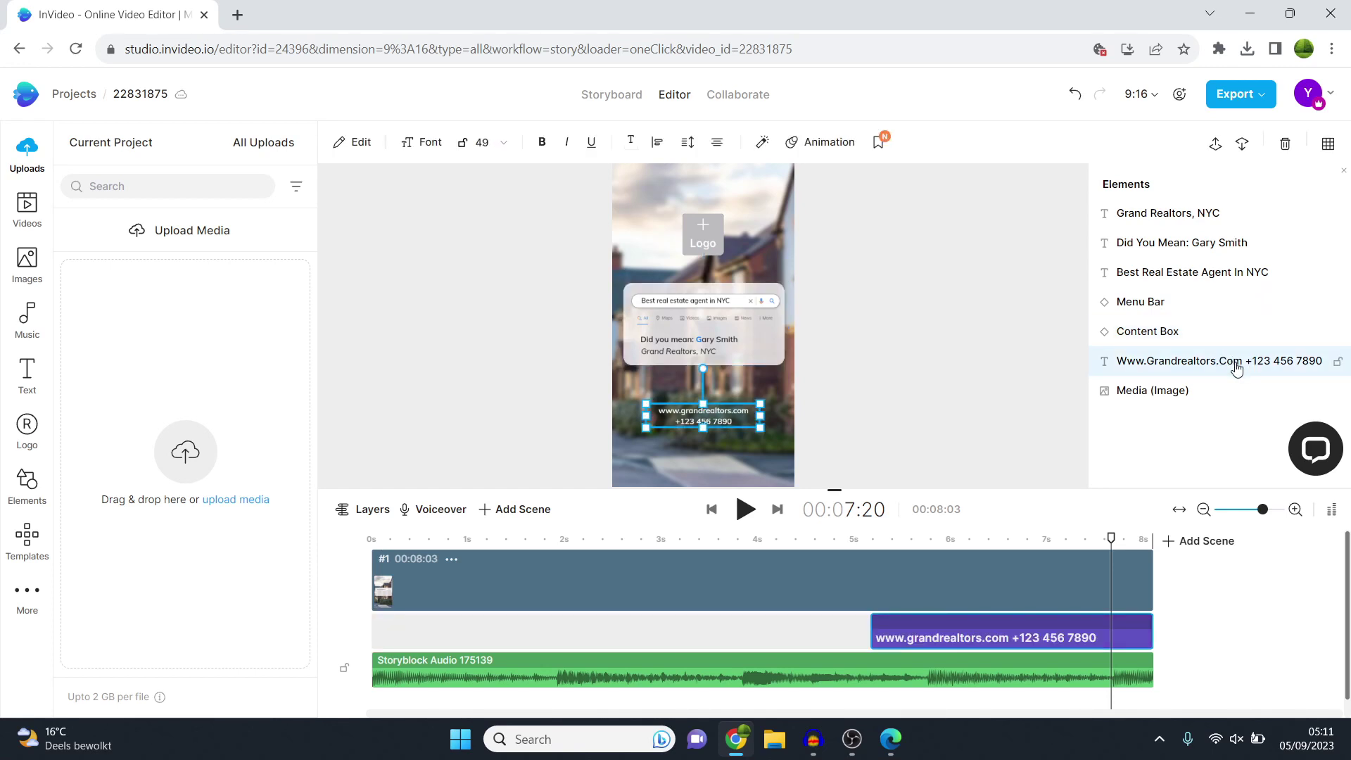
Step: Replace the contact line's website domain and phone number with the agent's own details
{"action": "left_click", "coordinate": [1236, 368]}
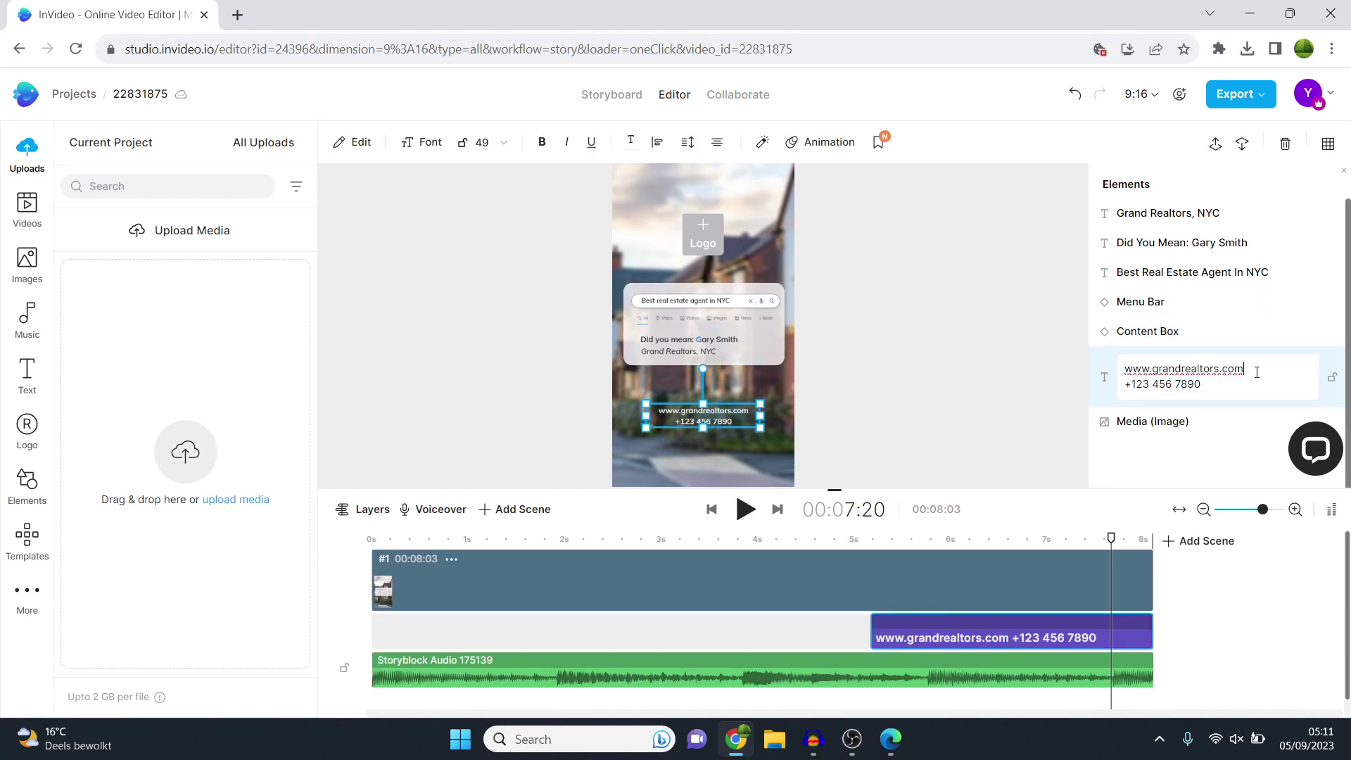
{"action": "left_click_drag", "start_coordinate": [1257, 372], "coordinate": [1159, 373]}
{"action": "type", "text": "qa"}
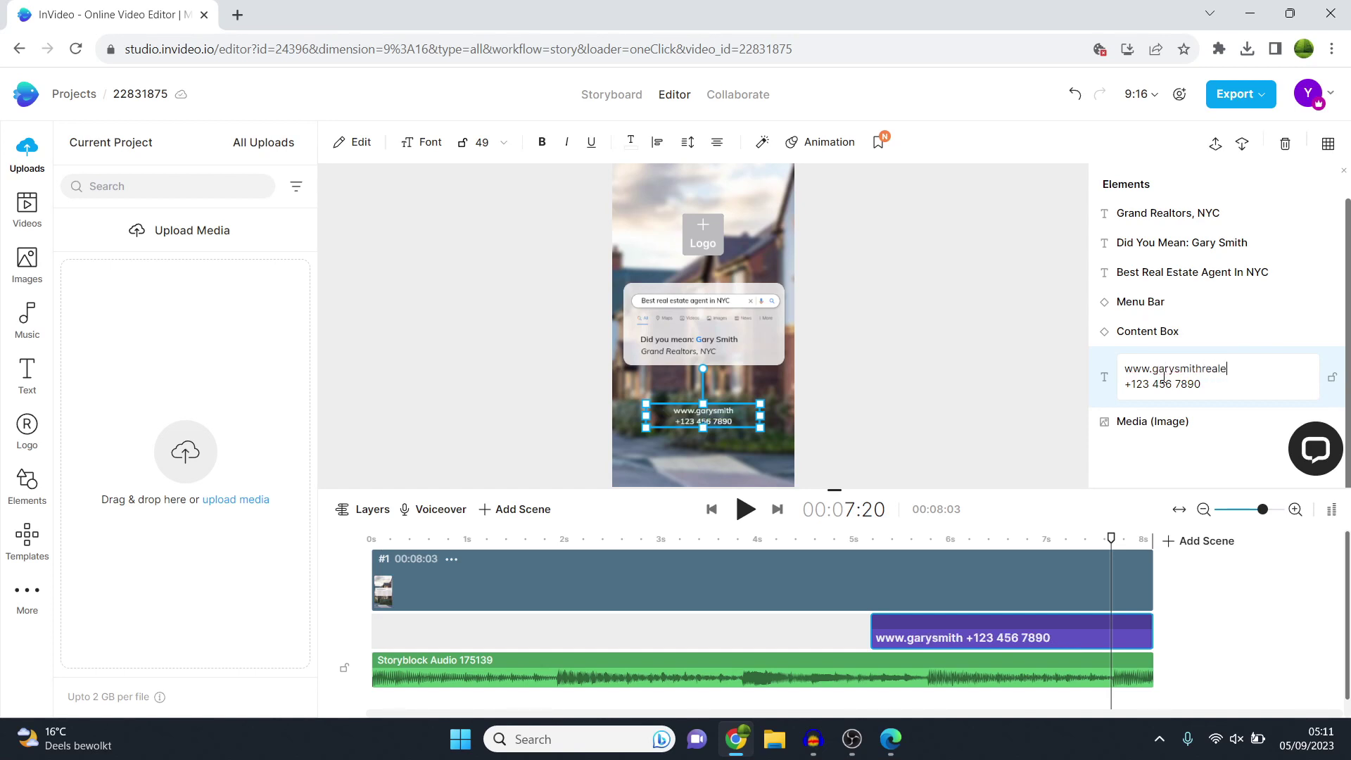
{"action": "type", "text": ".com"}
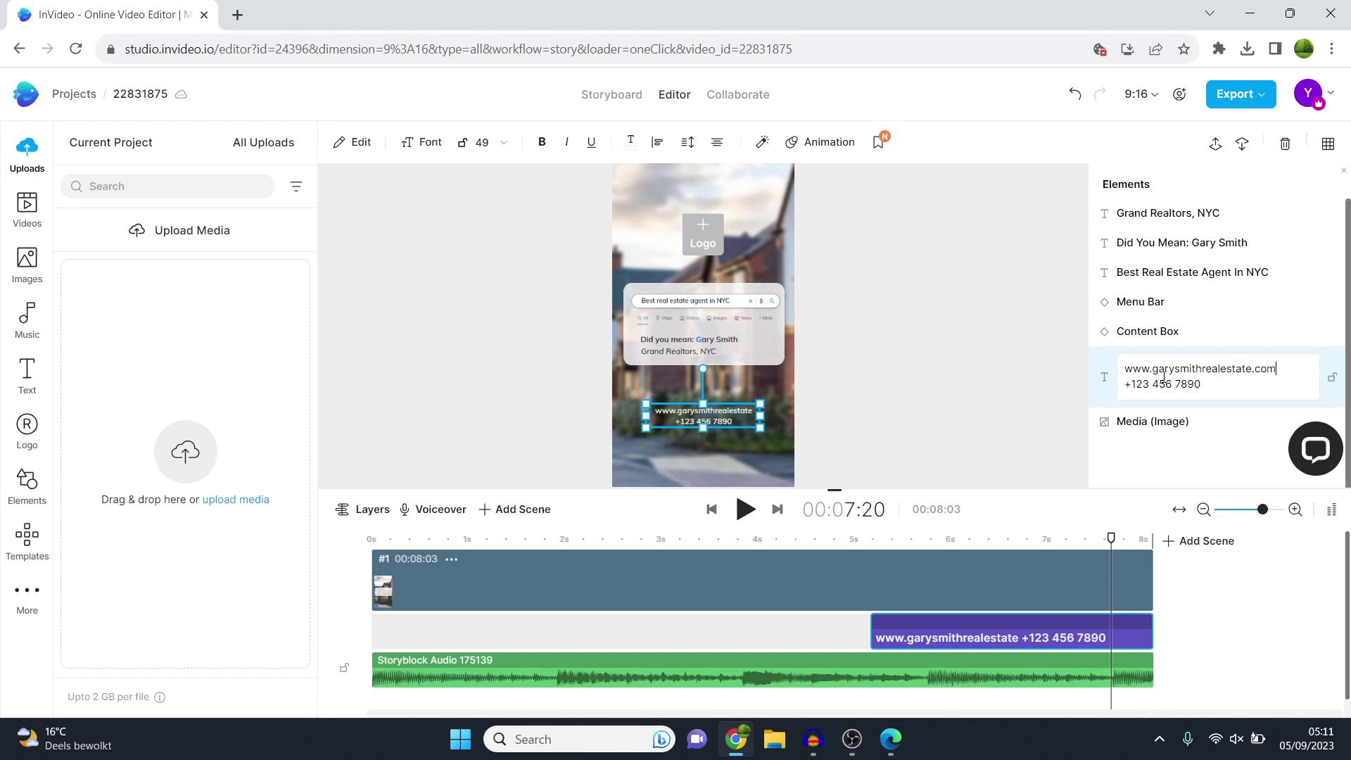
{"action": "left_click_drag", "start_coordinate": [1201, 384], "coordinate": [1131, 384]}
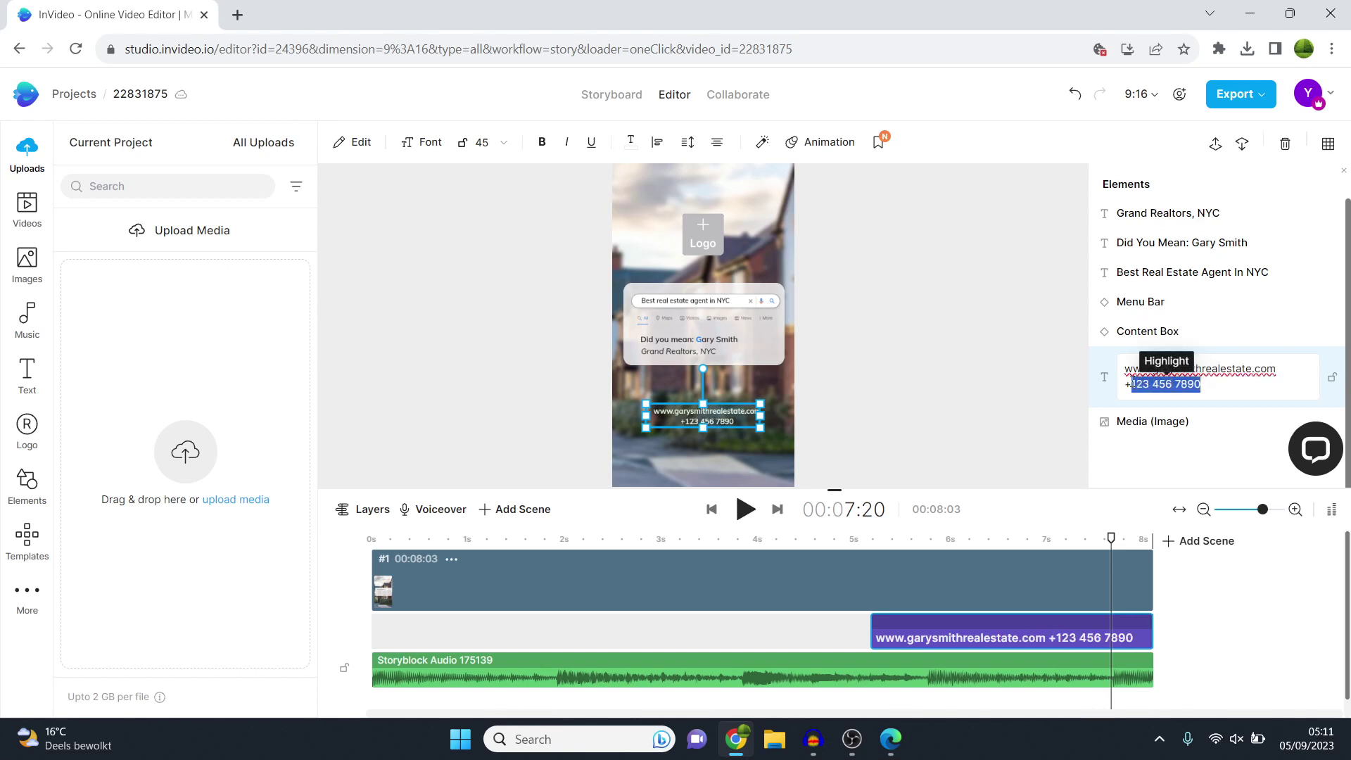
{"action": "type", "text": "327"}
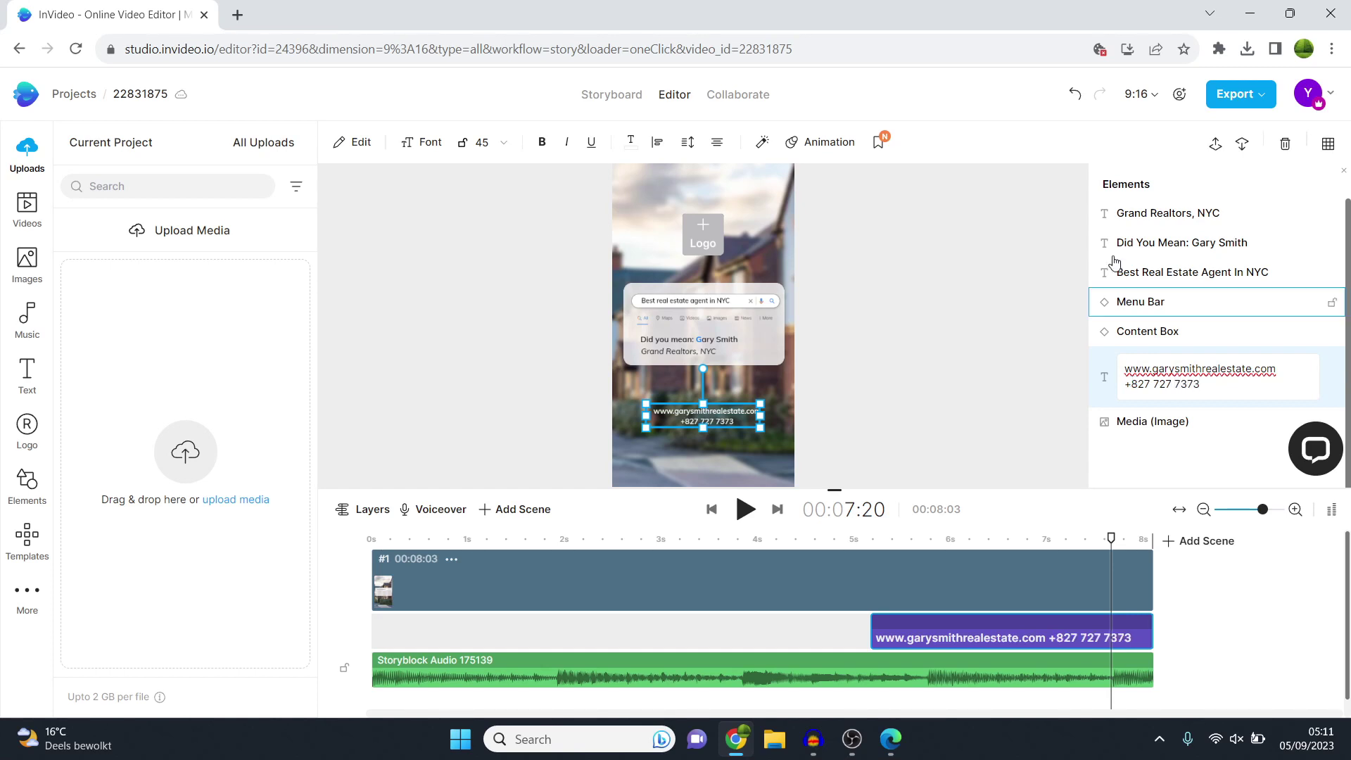
{"action": "left_click", "coordinate": [954, 109]}
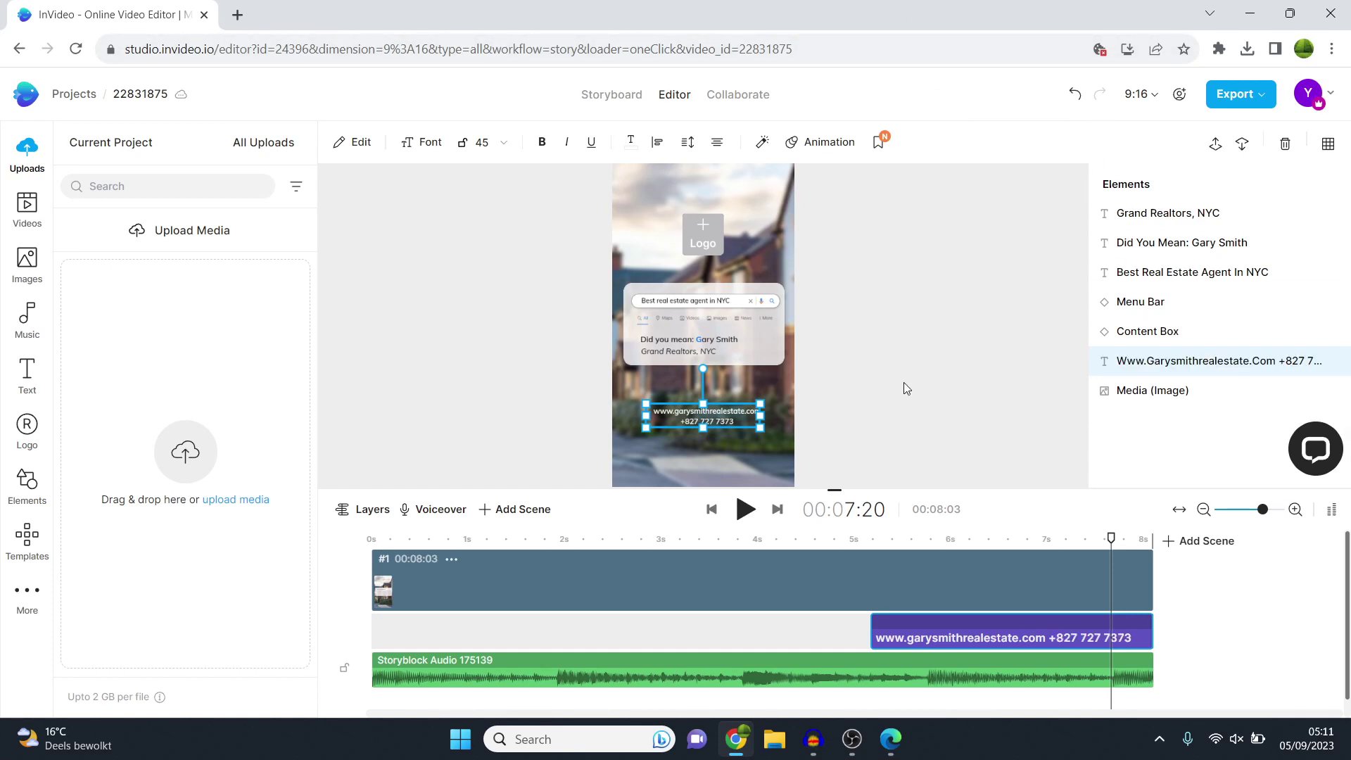
{"action": "left_click_drag", "start_coordinate": [1111, 539], "coordinate": [345, 548]}
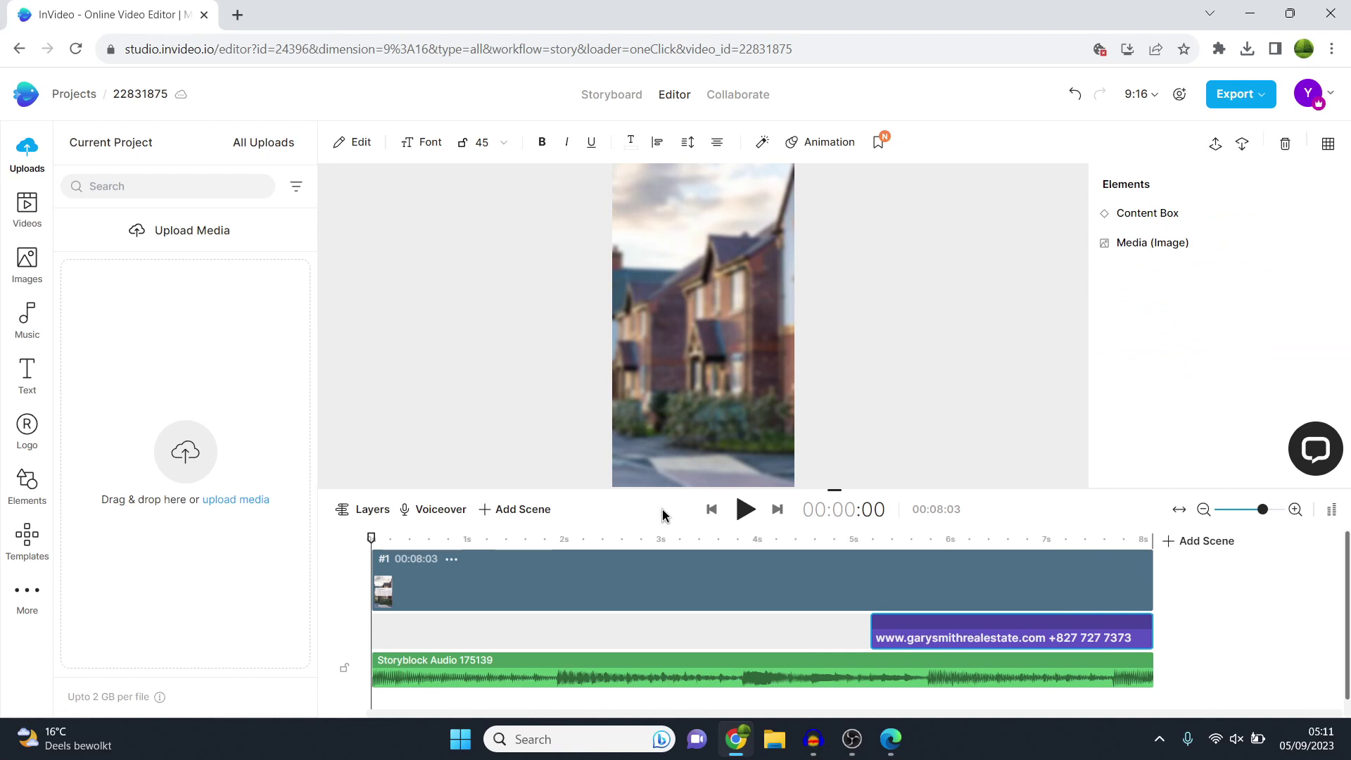
{"action": "left_click", "coordinate": [746, 510]}
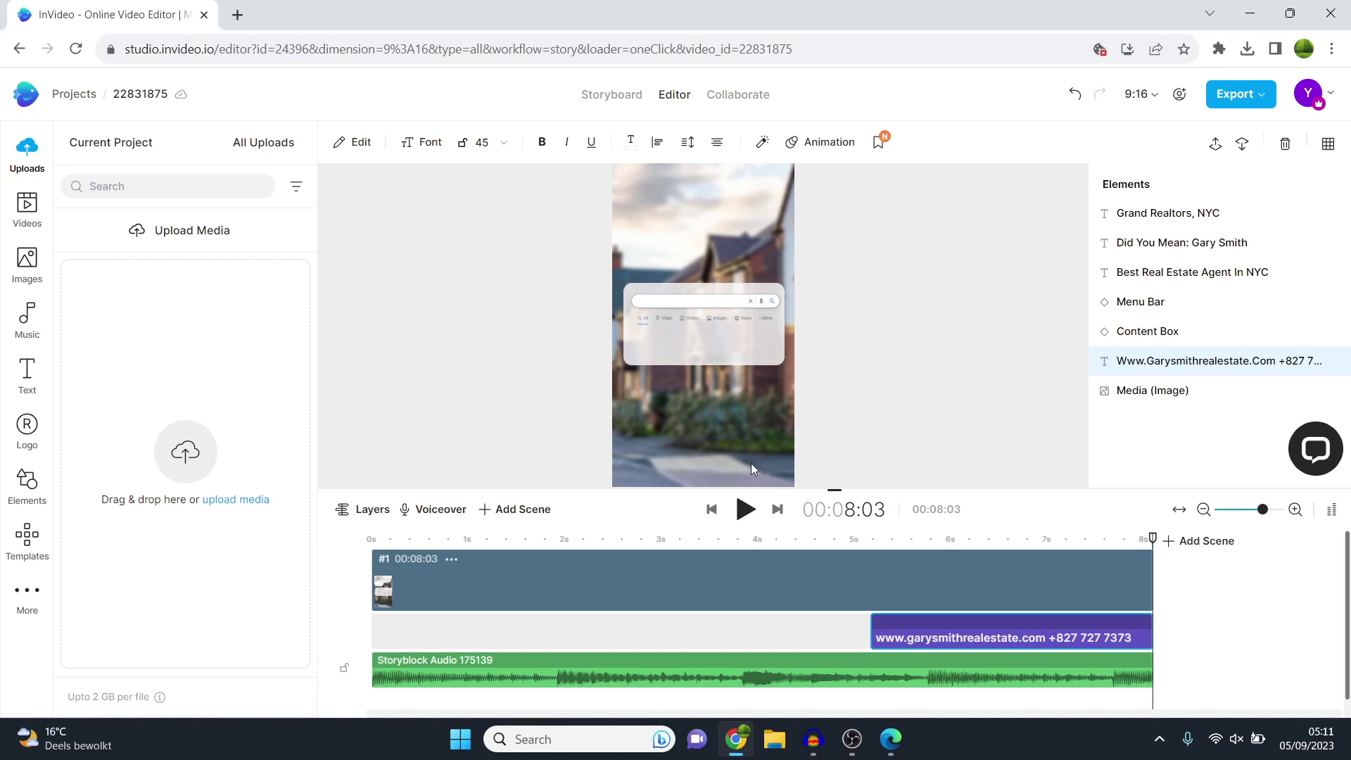
{"action": "left_click", "coordinate": [1152, 538]}
{"action": "left_click", "coordinate": [1240, 738]}
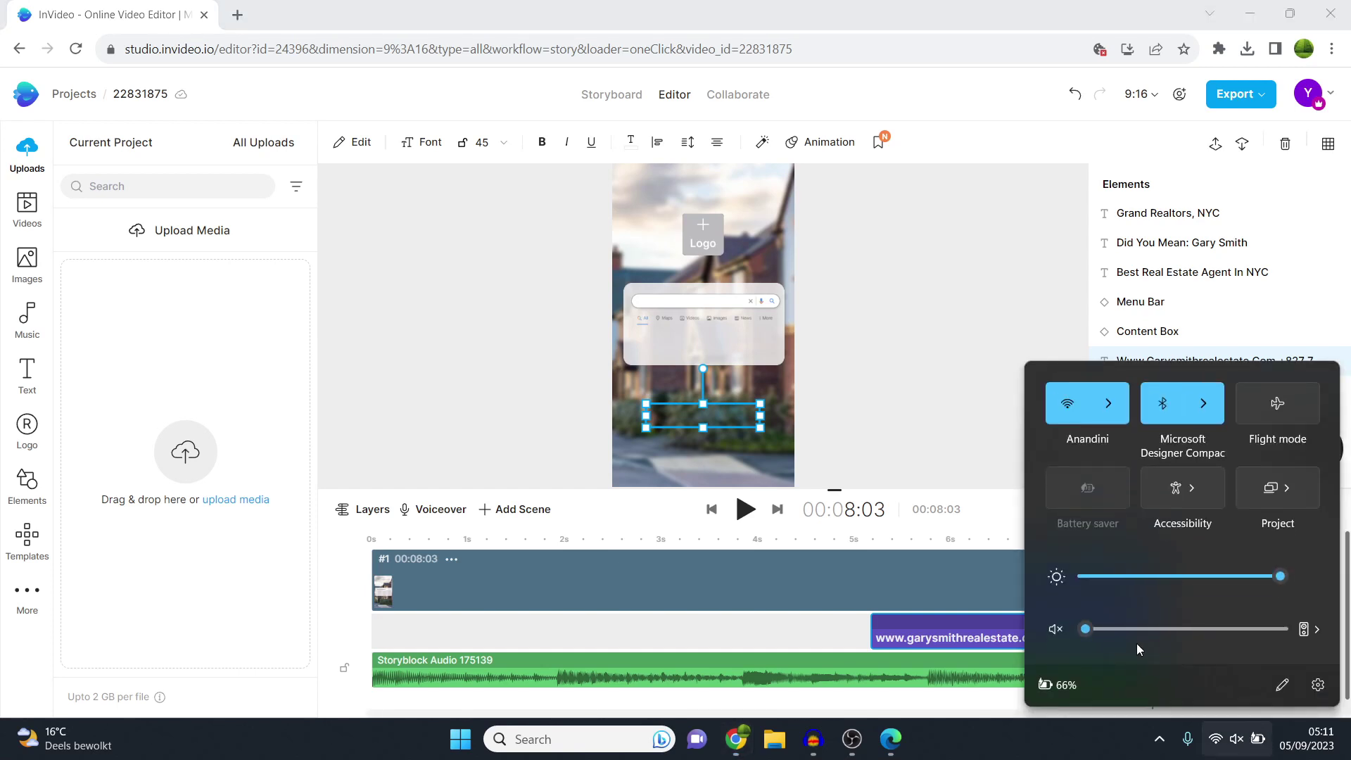
{"action": "left_click", "coordinate": [1059, 631]}
{"action": "left_click_drag", "start_coordinate": [1161, 628], "coordinate": [1289, 628]}
{"action": "left_click", "coordinate": [747, 511]}
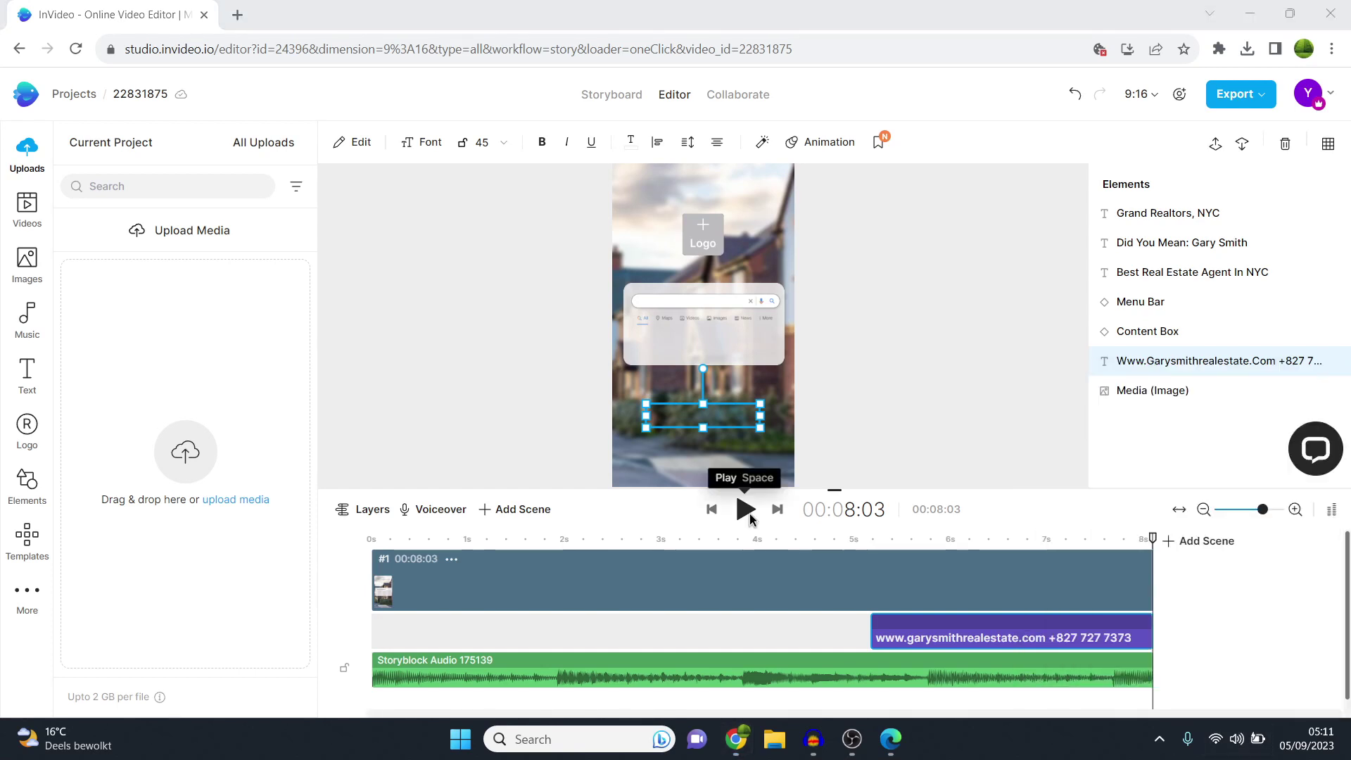
{"action": "left_click", "coordinate": [747, 511]}
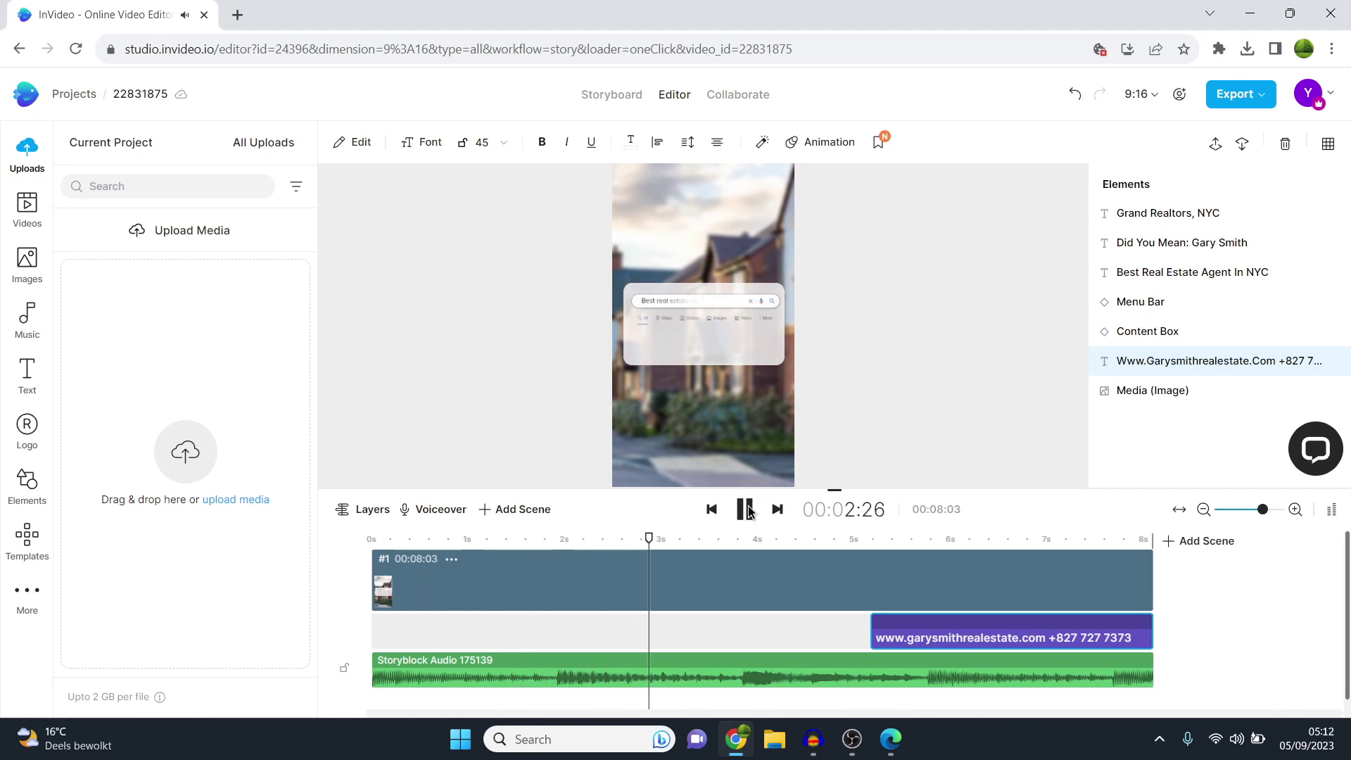
{"action": "left_click", "coordinate": [747, 510]}
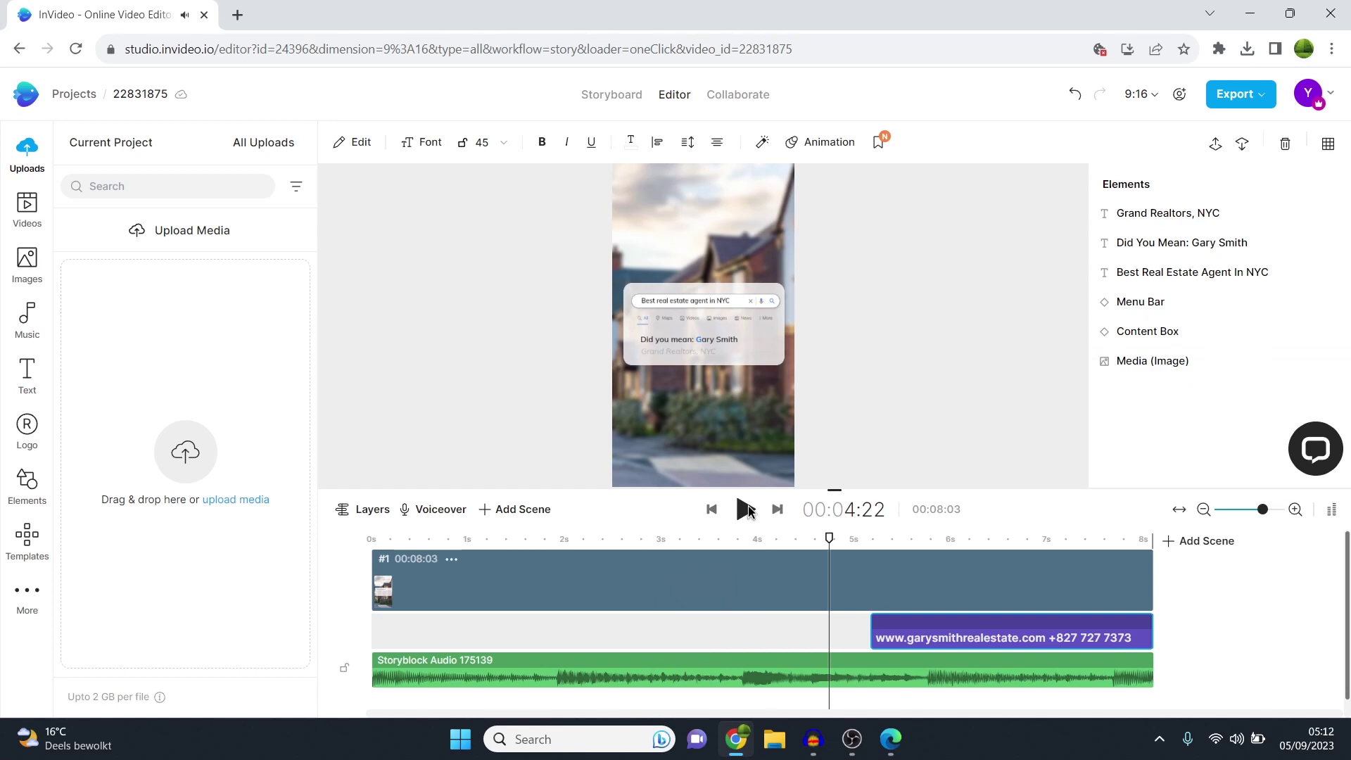
Step: Delete the original background audio and search the music library for 'happy'
{"action": "left_click", "coordinate": [546, 669]}
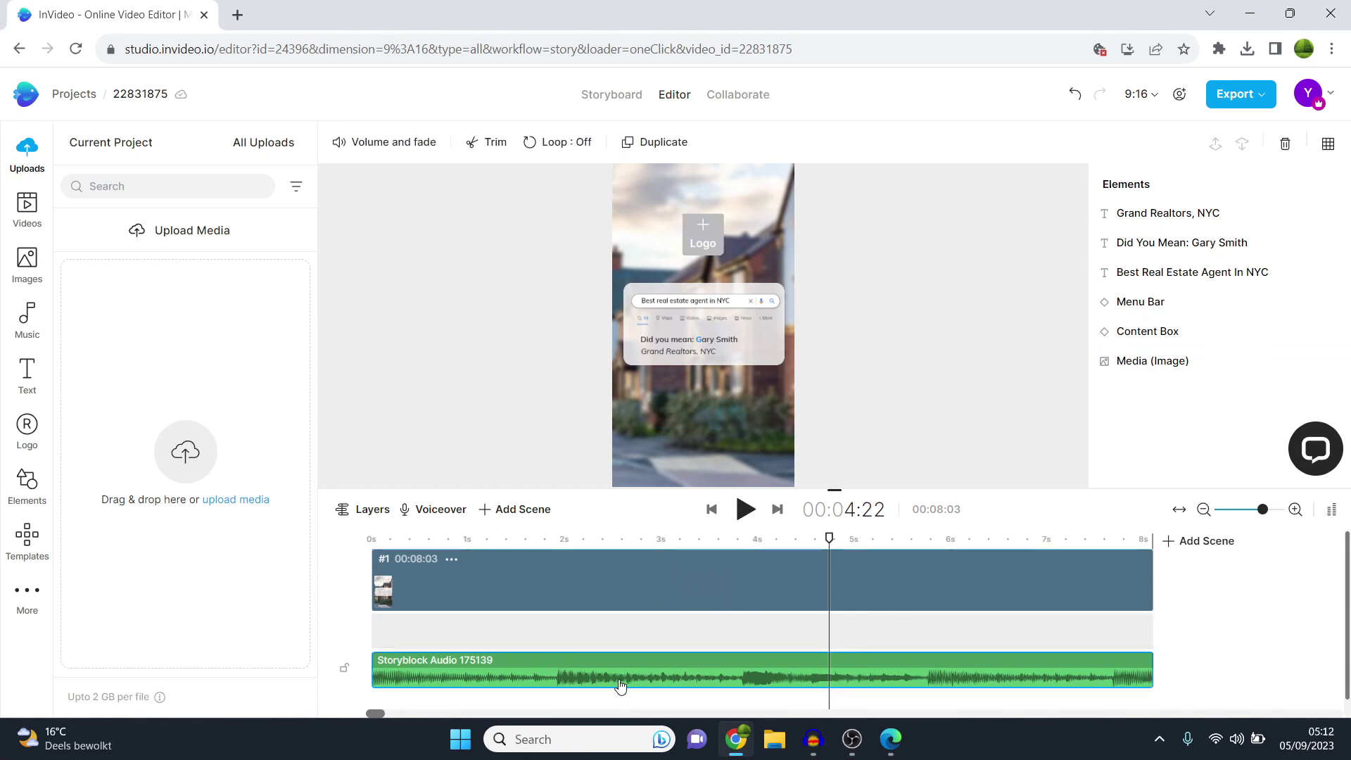
{"action": "key", "text": "Delete"}
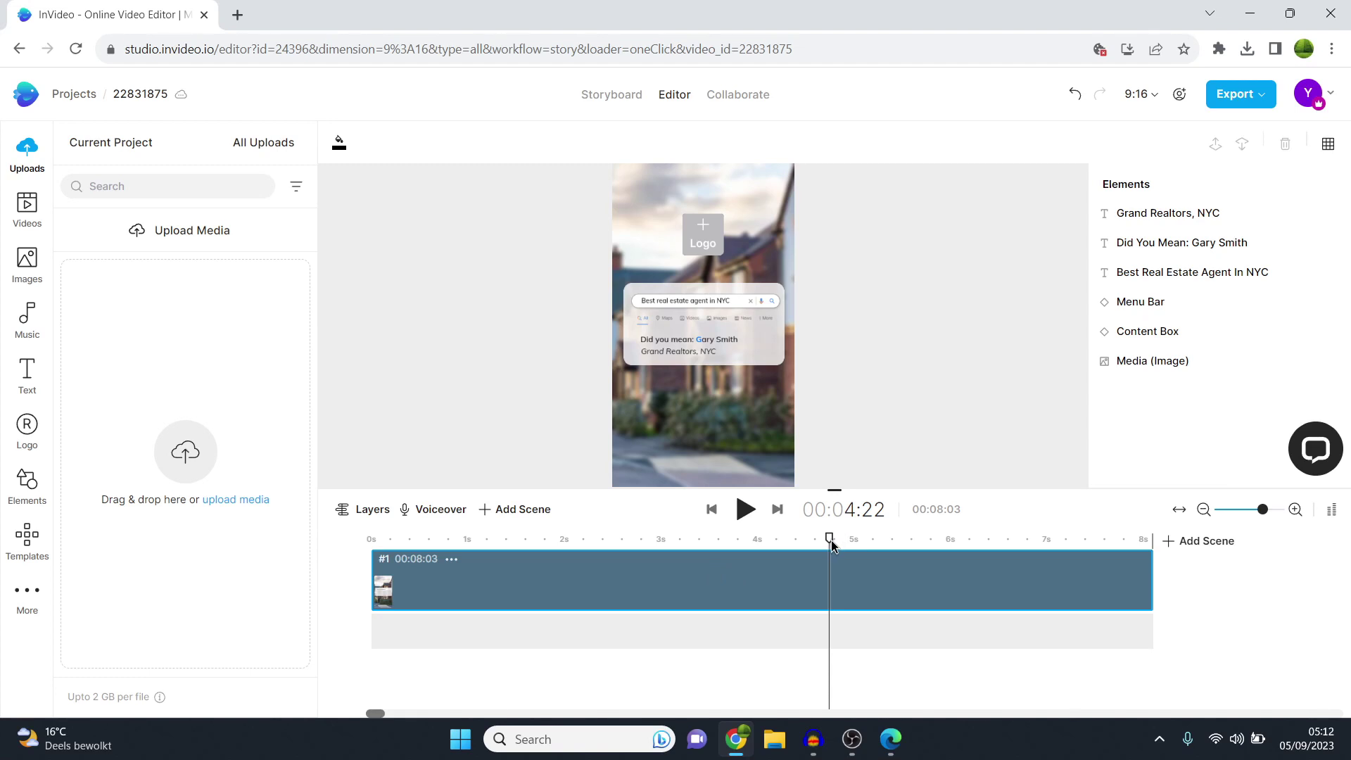
{"action": "left_click", "coordinate": [22, 318]}
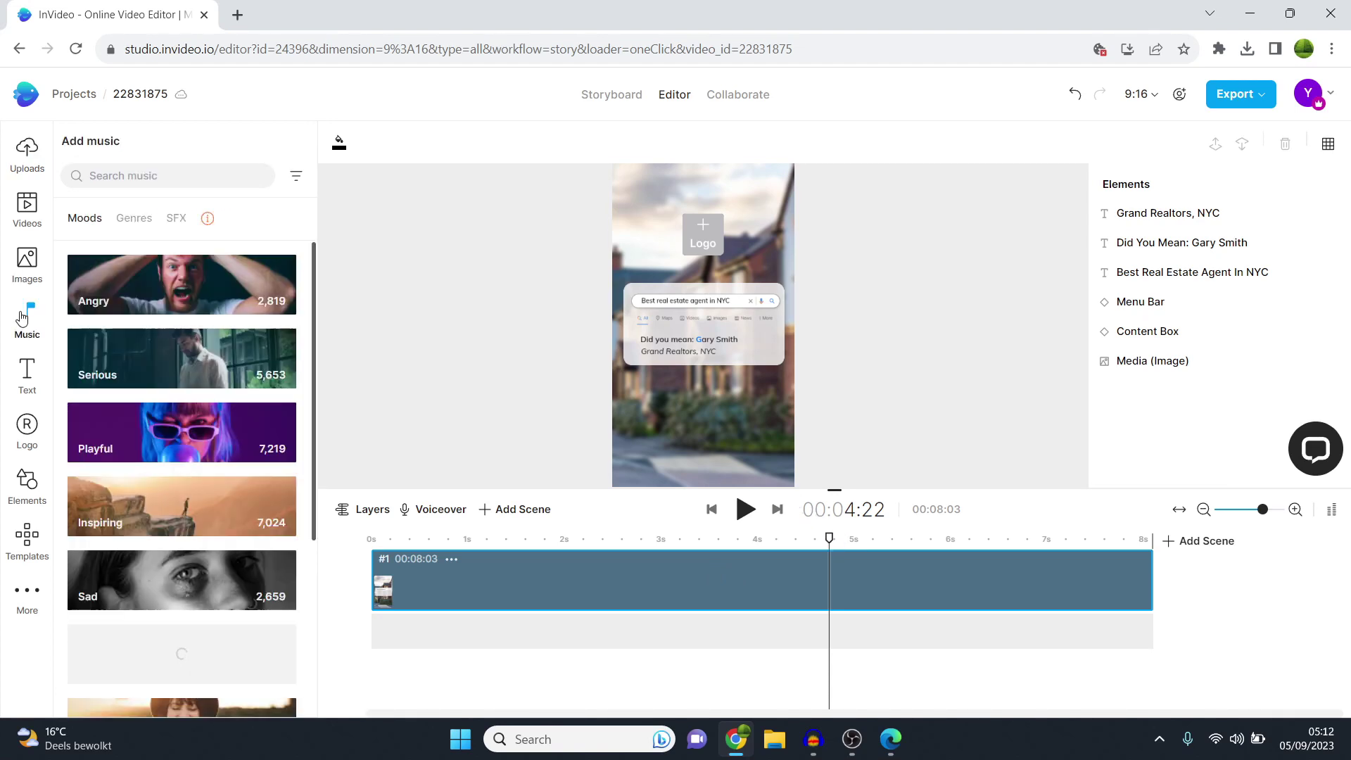
{"action": "left_click", "coordinate": [176, 218]}
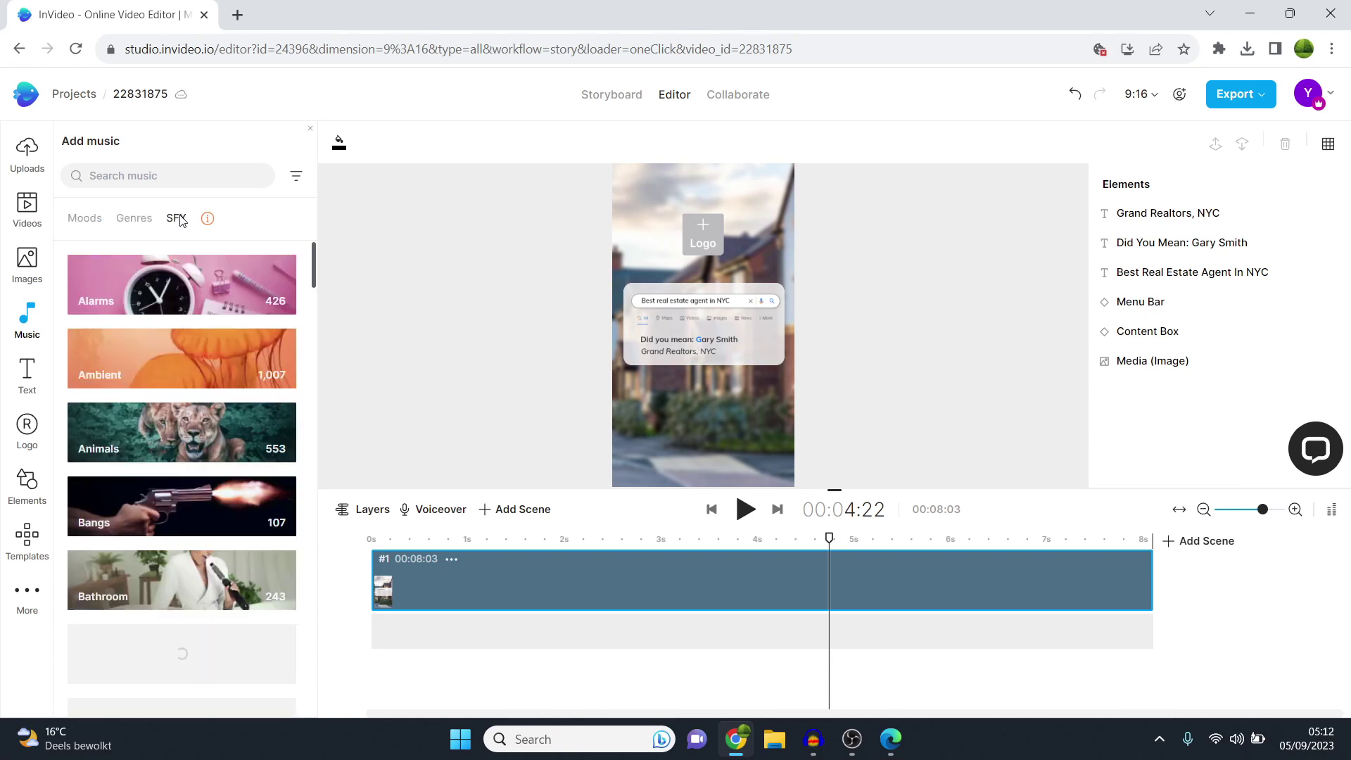
{"action": "left_click", "coordinate": [135, 218]}
{"action": "left_click", "coordinate": [137, 178]}
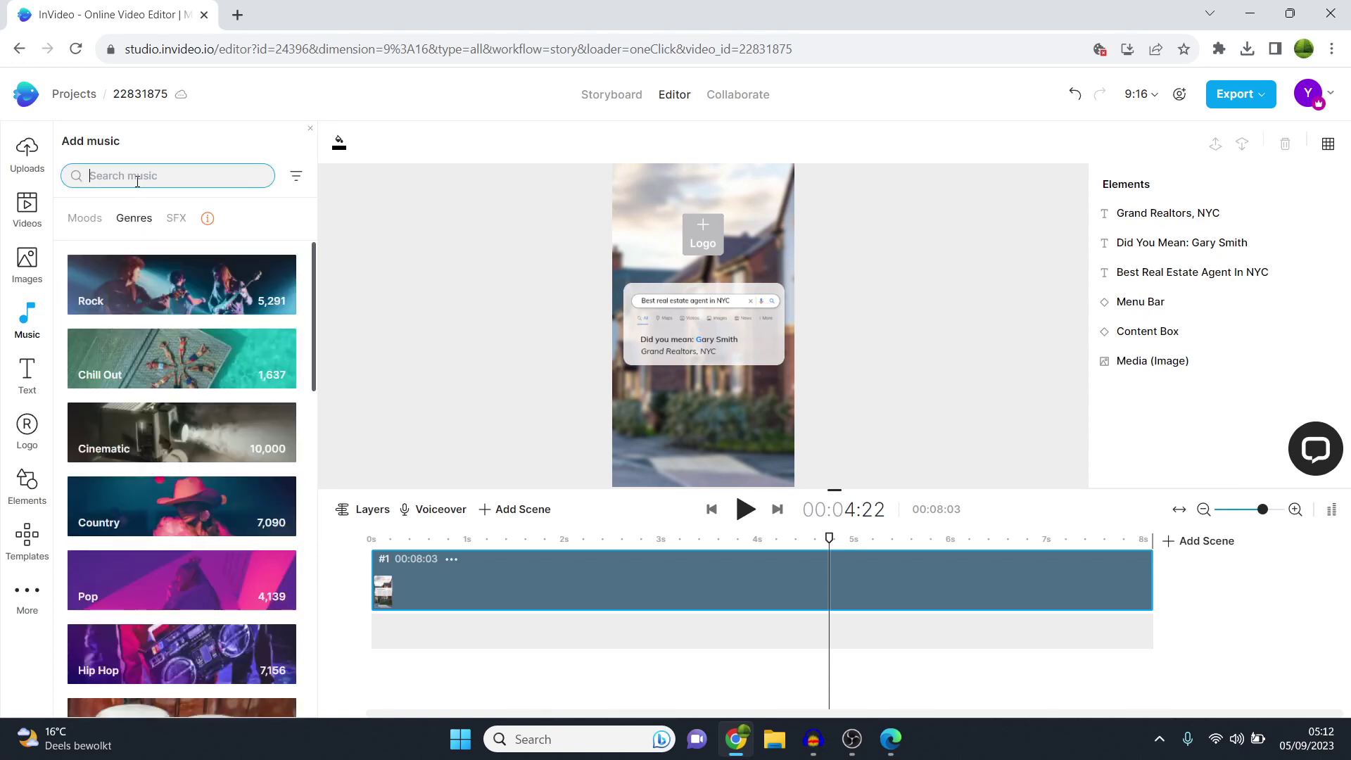
{"action": "type", "text": "happy"}
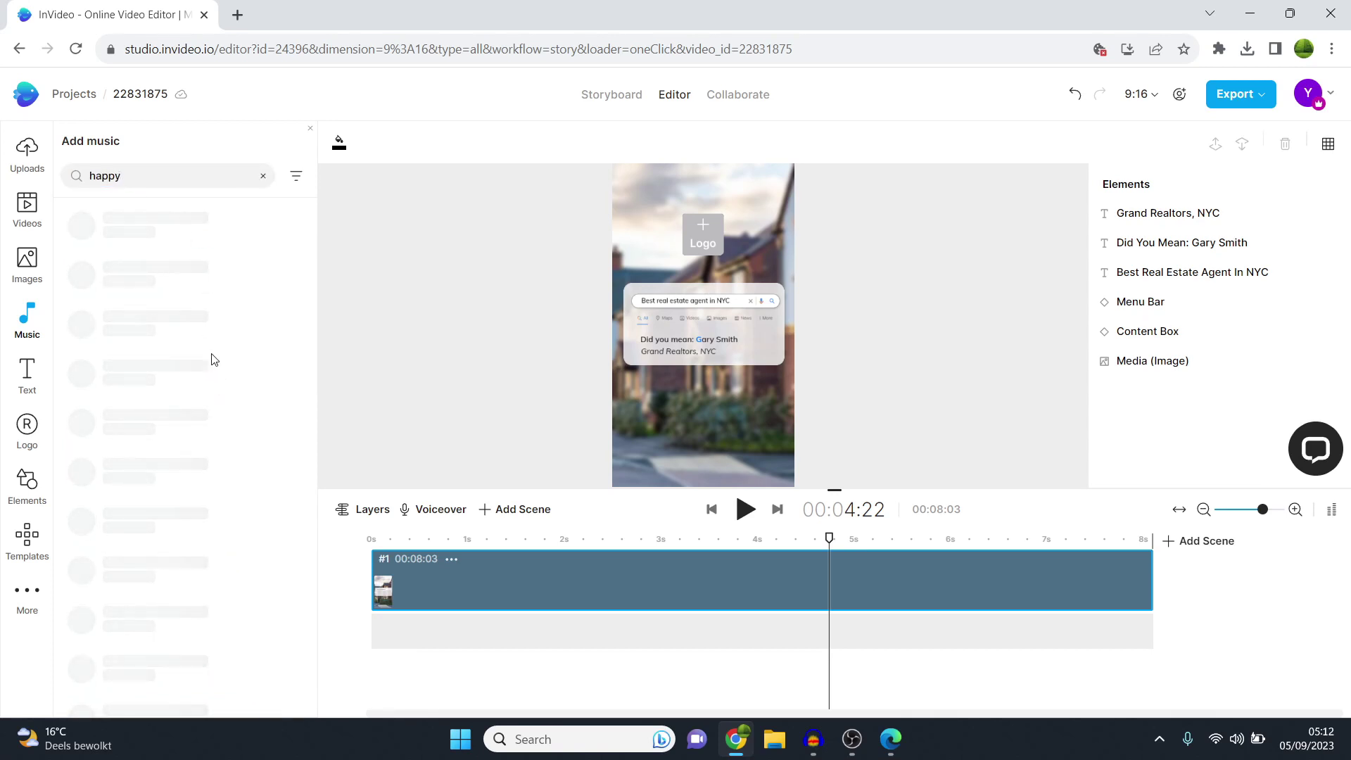
{"action": "double_click", "coordinate": [140, 177]}
{"action": "left_click", "coordinate": [245, 136]}
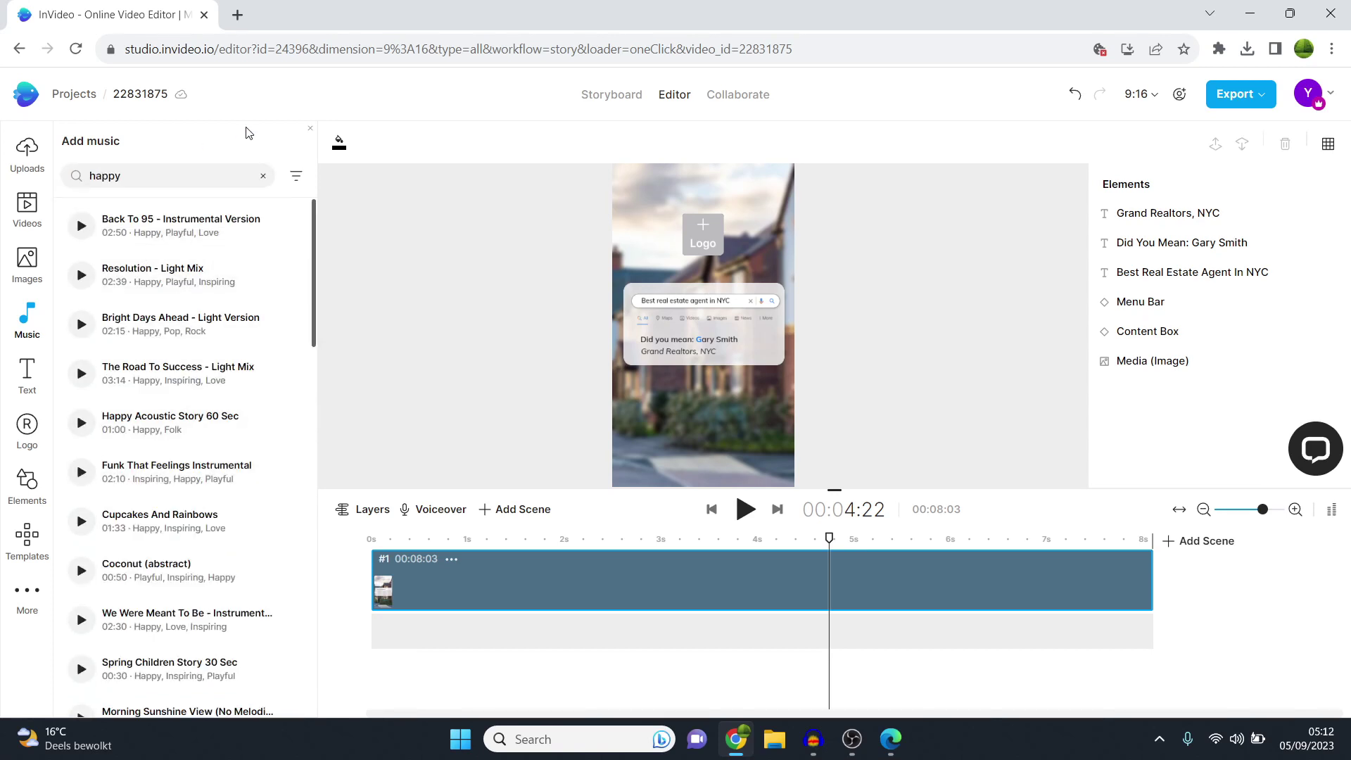
Step: Preview Happy Acoustic Story and Cupcakes And Rainbows, then add Cupcakes And Rainbows as music
{"action": "left_click", "coordinate": [82, 423]}
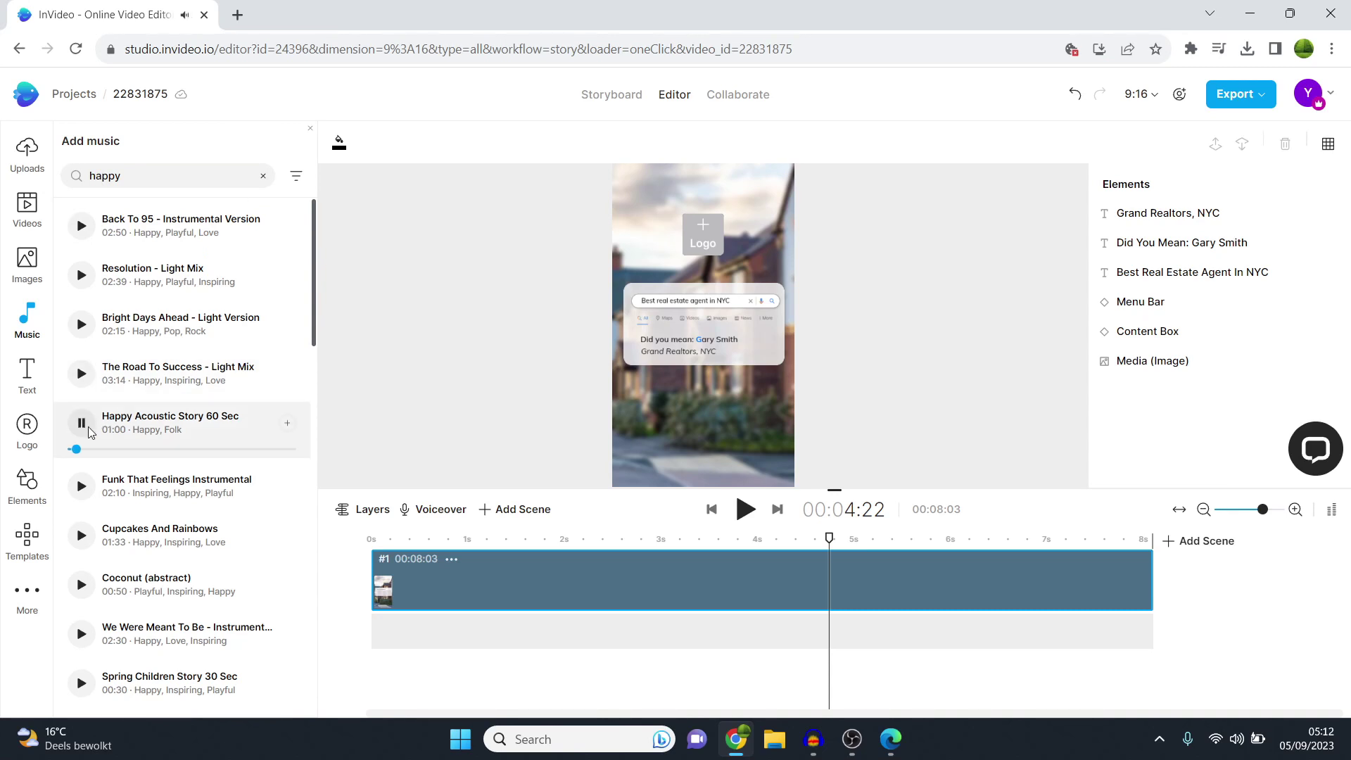
{"action": "left_click", "coordinate": [87, 426]}
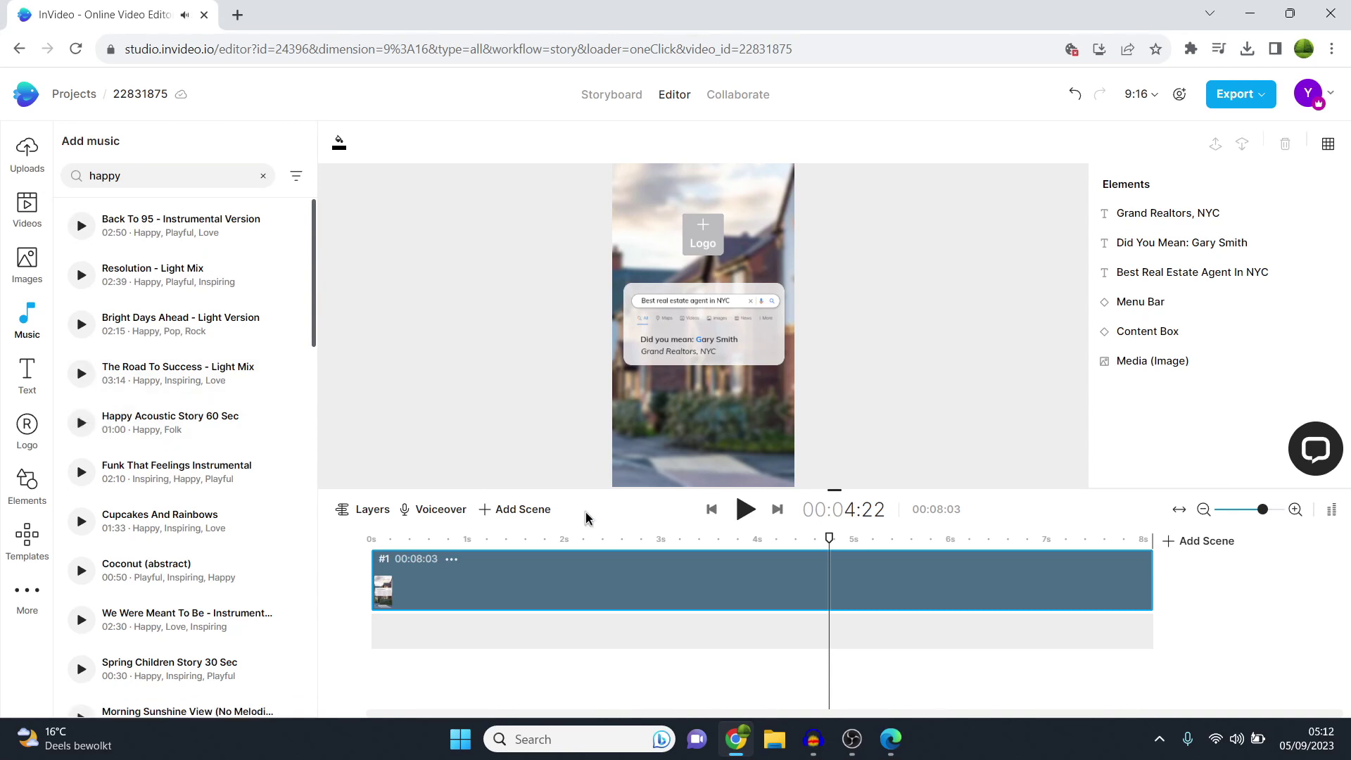
{"action": "left_click", "coordinate": [81, 521]}
{"action": "left_click", "coordinate": [81, 521]}
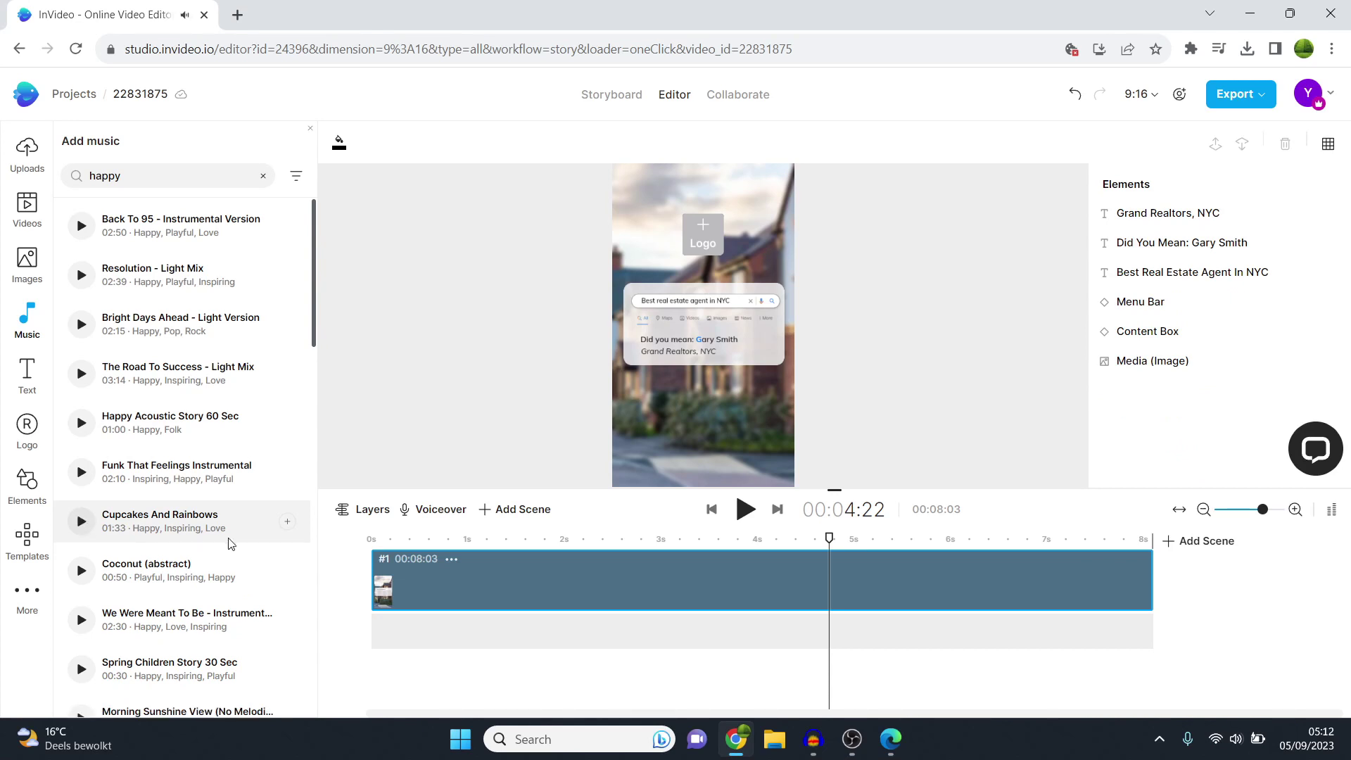
{"action": "left_click", "coordinate": [289, 521]}
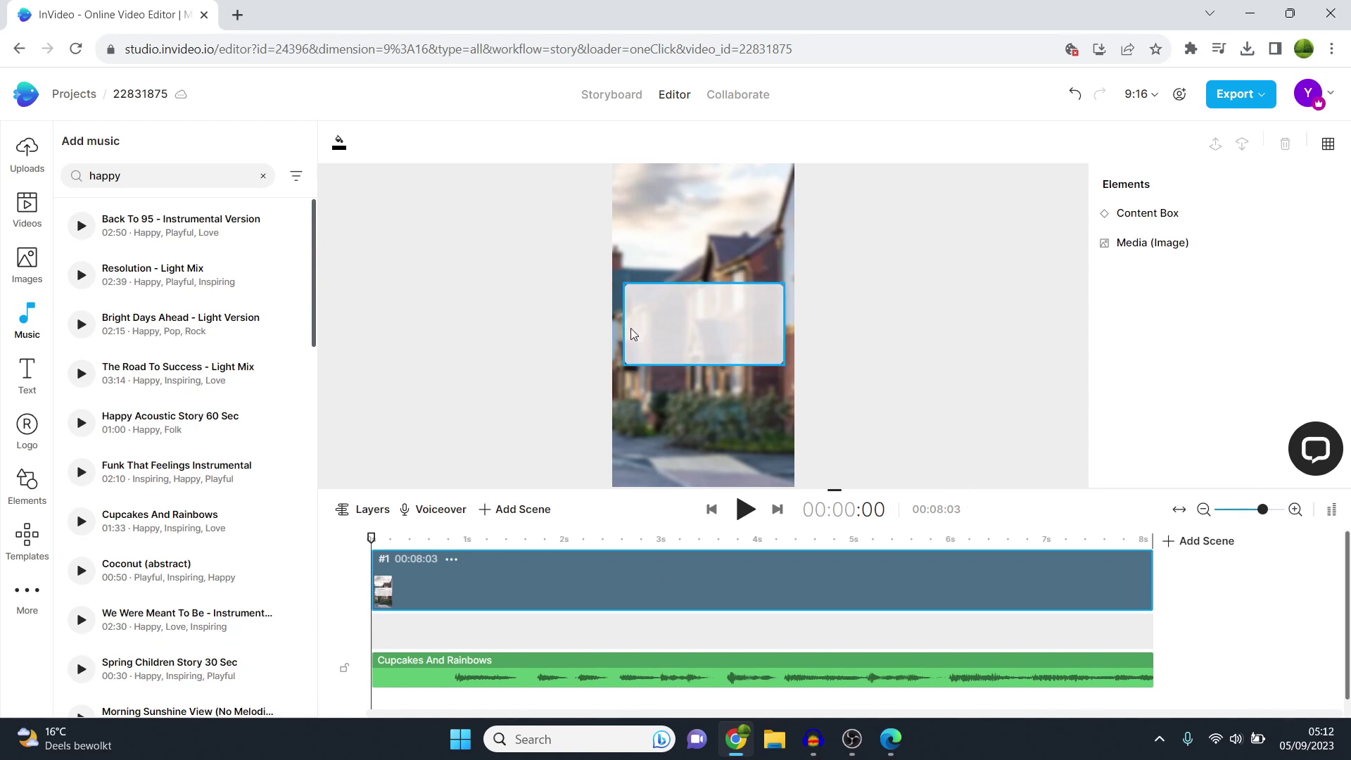
Step: Switch to Uploads and play the 8-second ad with its new music
{"action": "left_click", "coordinate": [27, 163]}
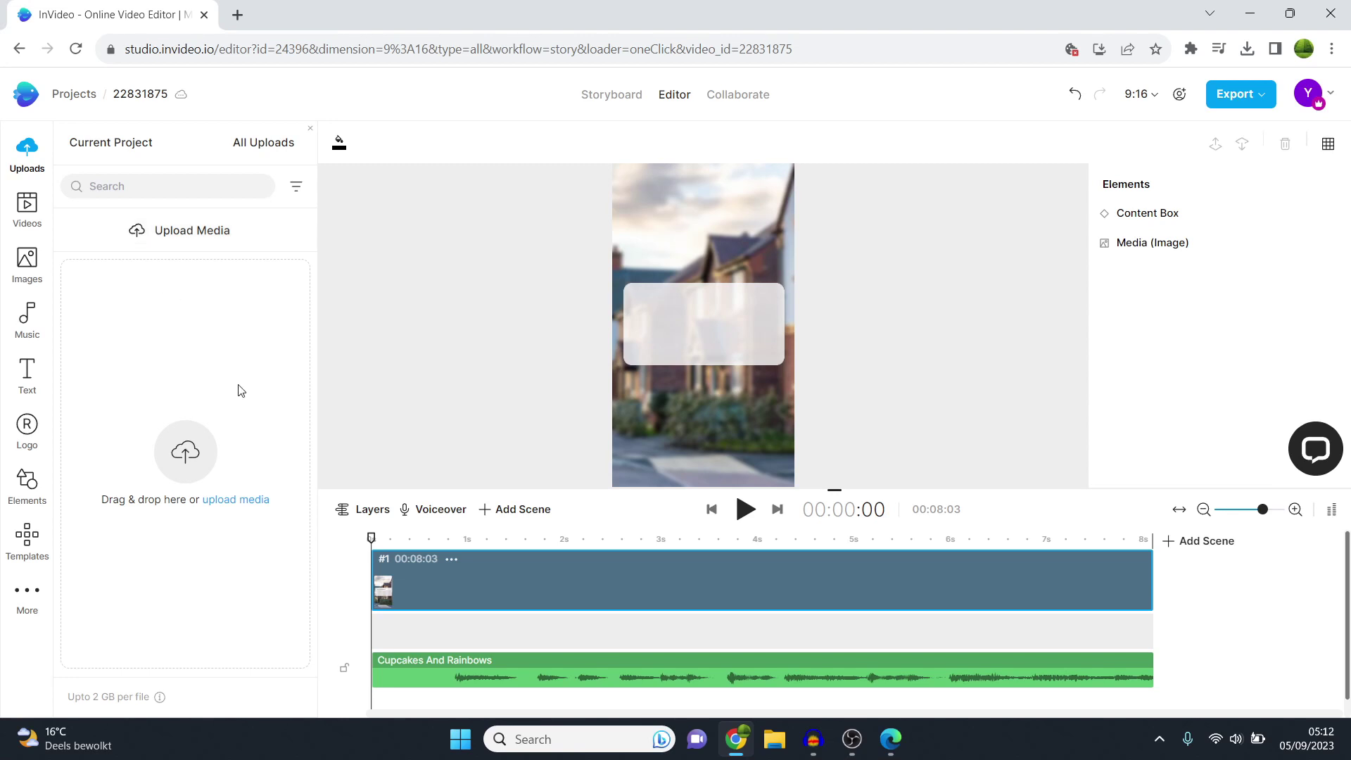
{"action": "left_click", "coordinate": [750, 509]}
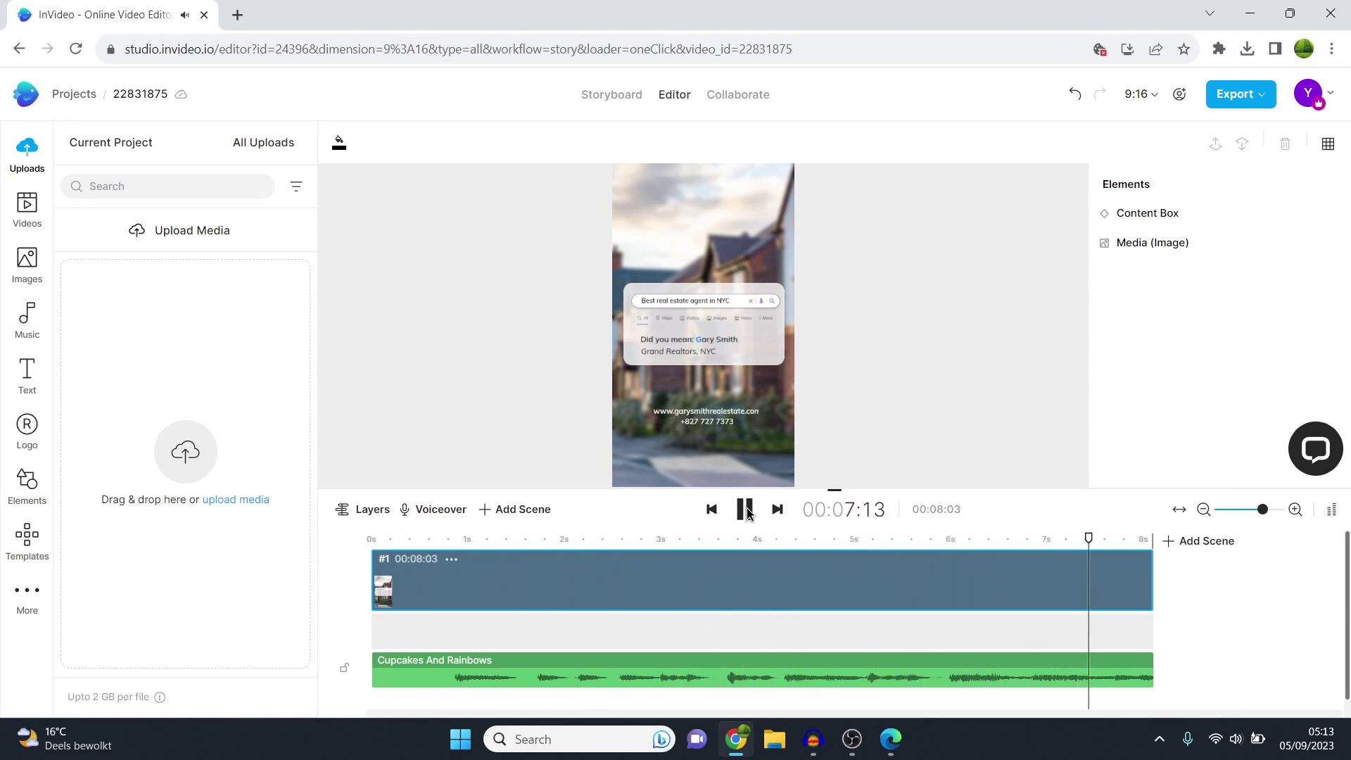
{"action": "left_click", "coordinate": [748, 512]}
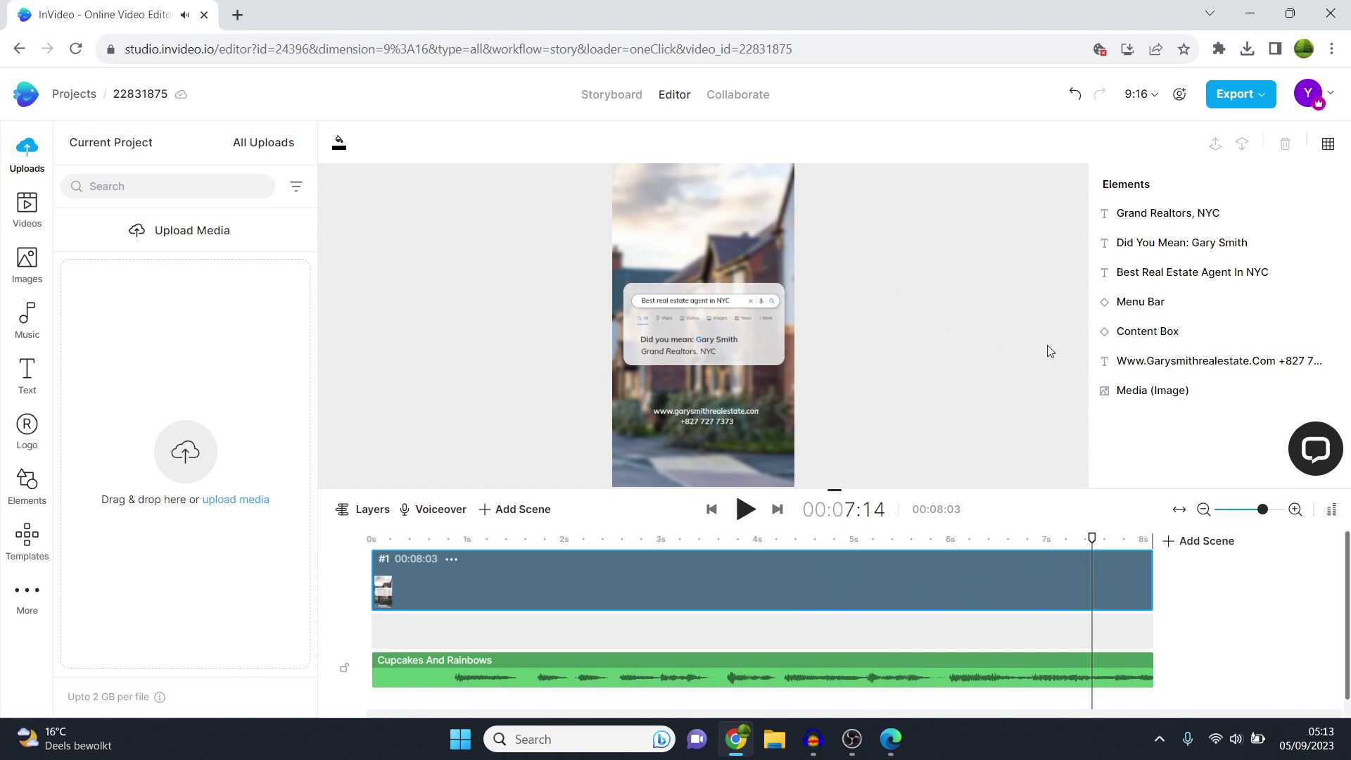
Step: With the scene's background image selected, search the stock images for 'mansion'
{"action": "left_click", "coordinate": [1162, 394]}
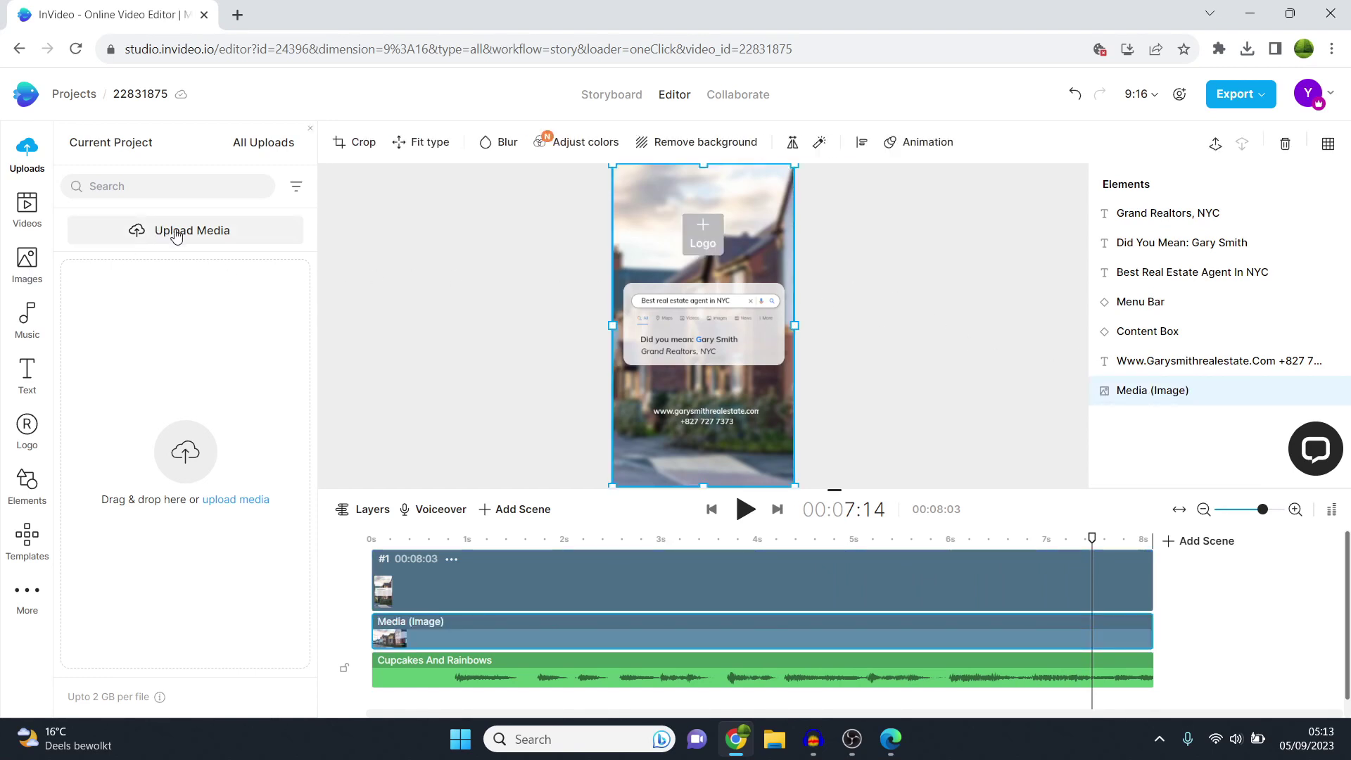
{"action": "left_click", "coordinate": [27, 263]}
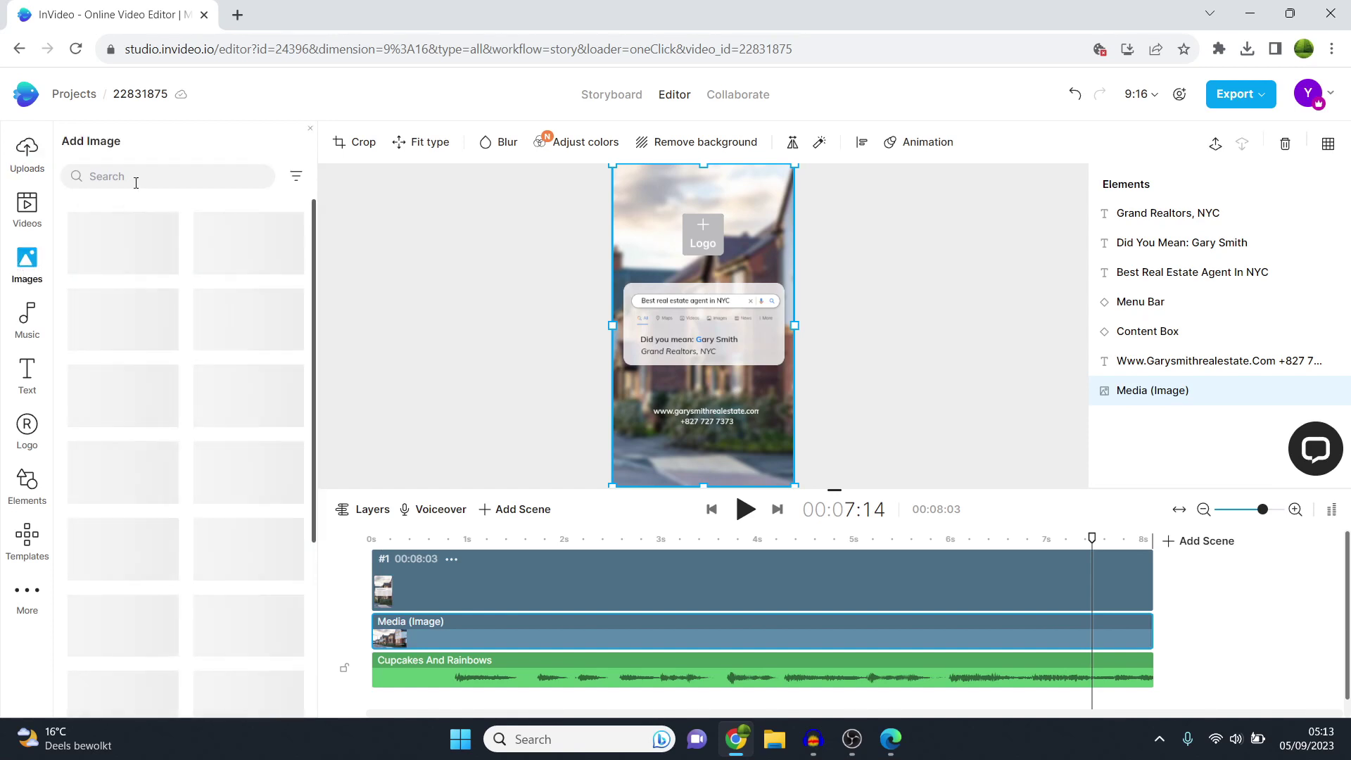
{"action": "left_click", "coordinate": [136, 179]}
{"action": "type", "text": "mansio"}
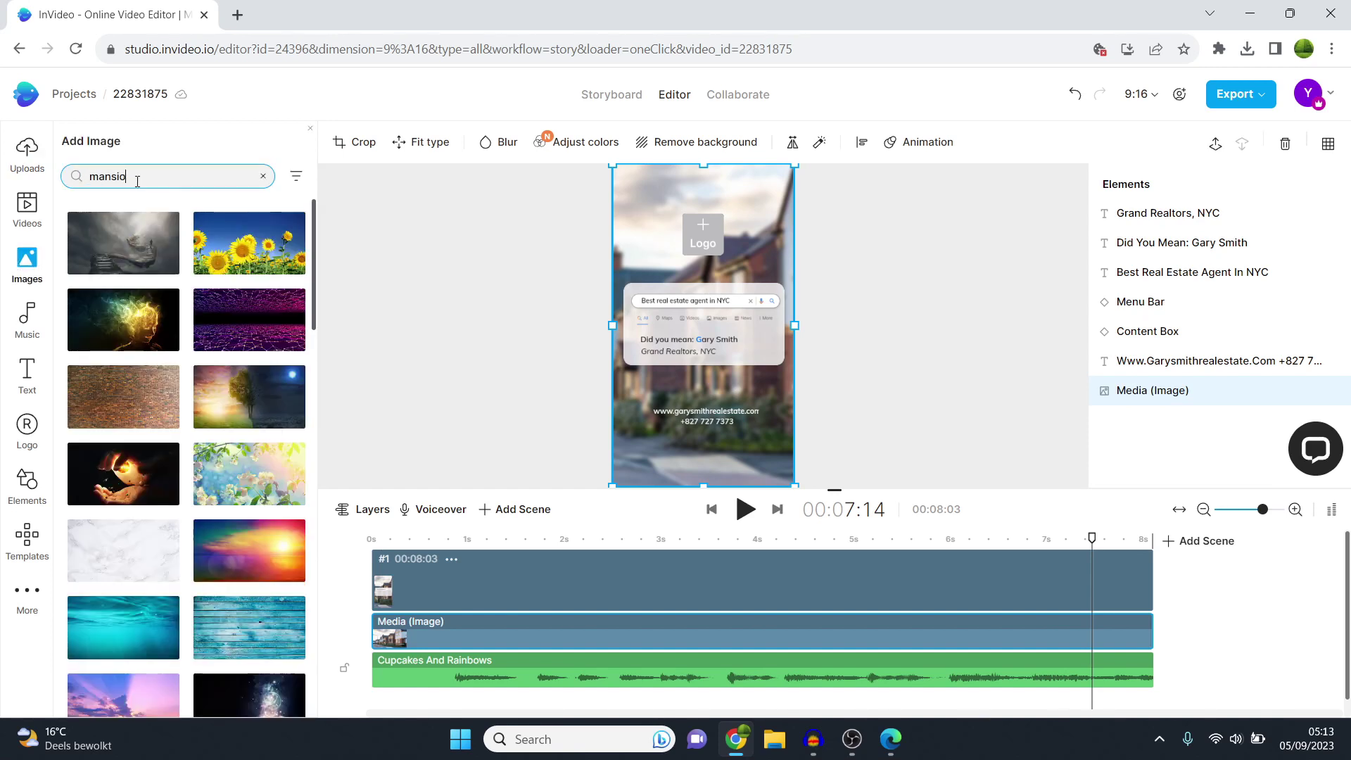
{"action": "type", "text": "n"}
{"action": "key", "text": "Return"}
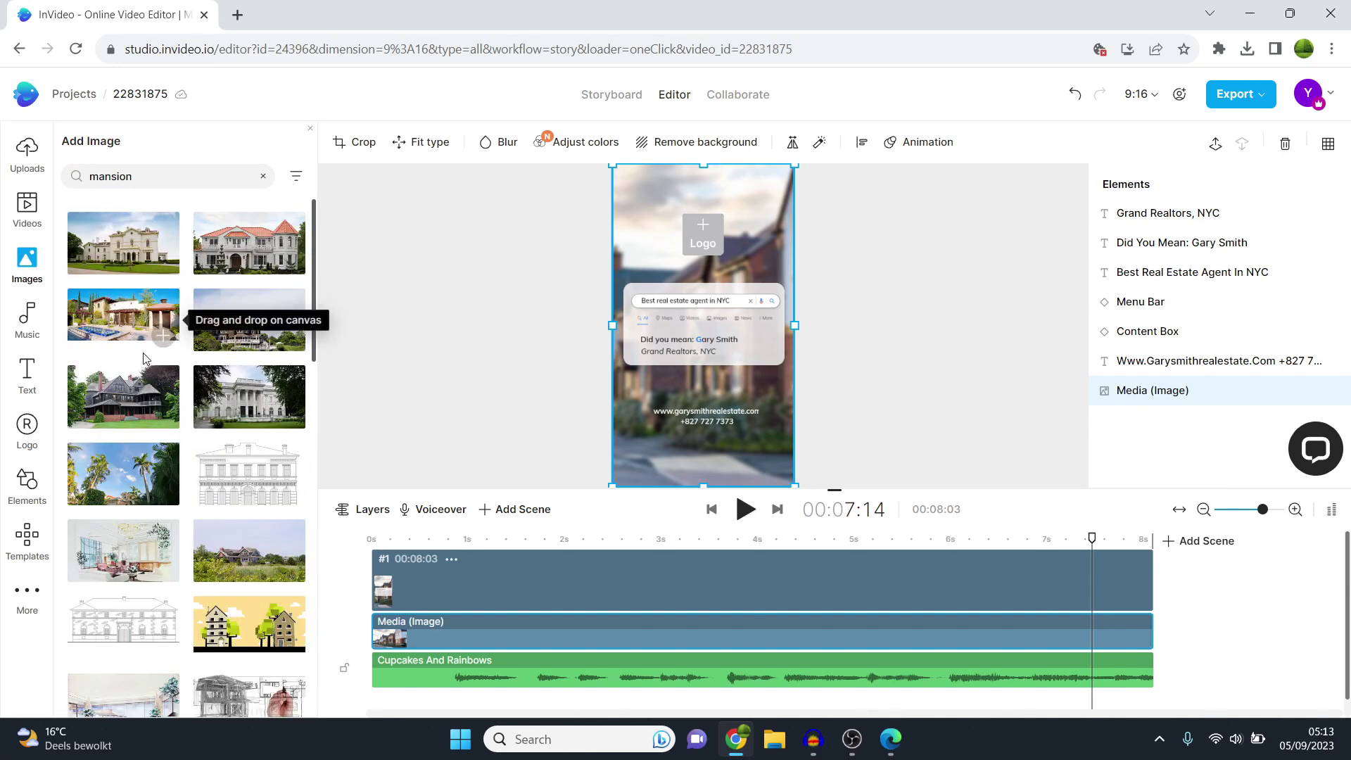
Step: Replace the blurred street-house background with a mansion photo under a pink evening sky
{"action": "scroll", "coordinate": [146, 359], "scroll_direction": "down", "scroll_amount": 2}
{"action": "scroll", "coordinate": [158, 355], "scroll_direction": "down", "scroll_amount": 4}
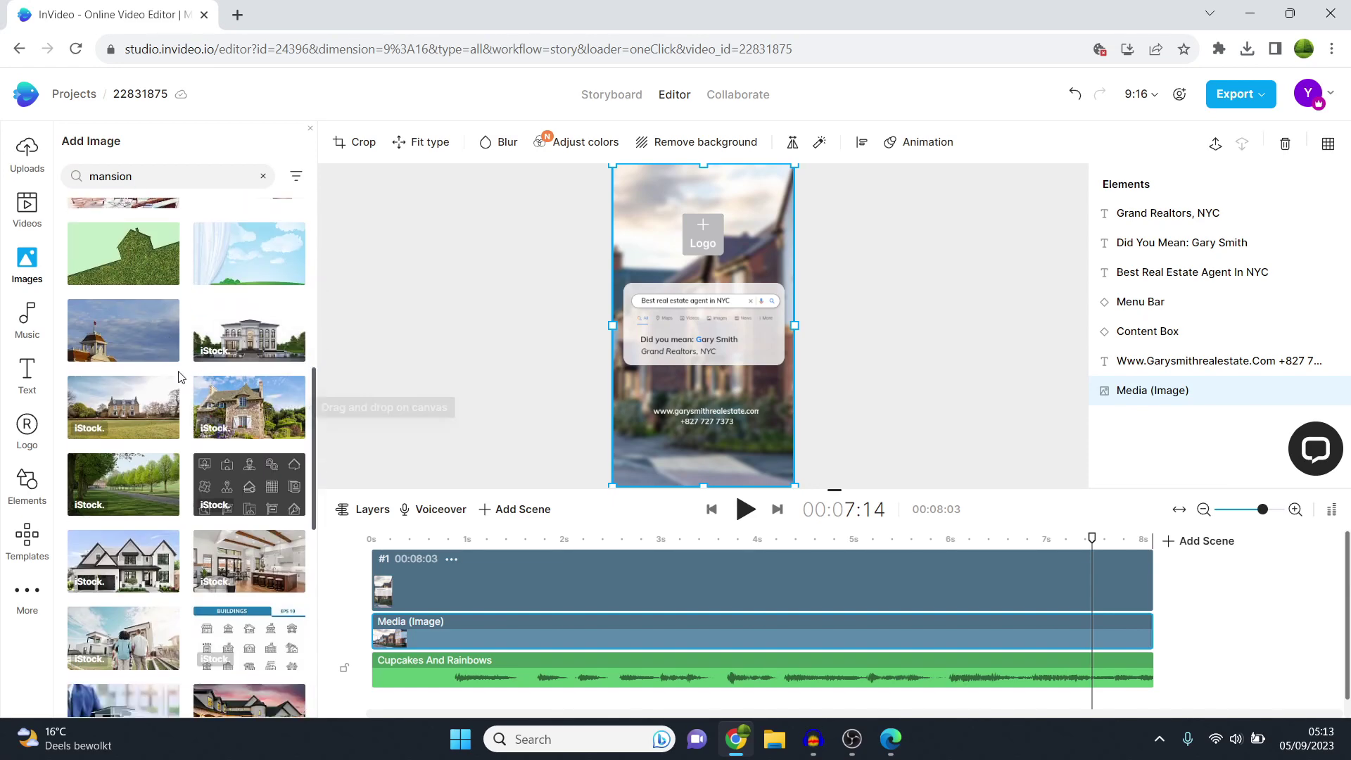
{"action": "scroll", "coordinate": [188, 416], "scroll_direction": "down", "scroll_amount": 1}
{"action": "scroll", "coordinate": [189, 418], "scroll_direction": "down", "scroll_amount": 3}
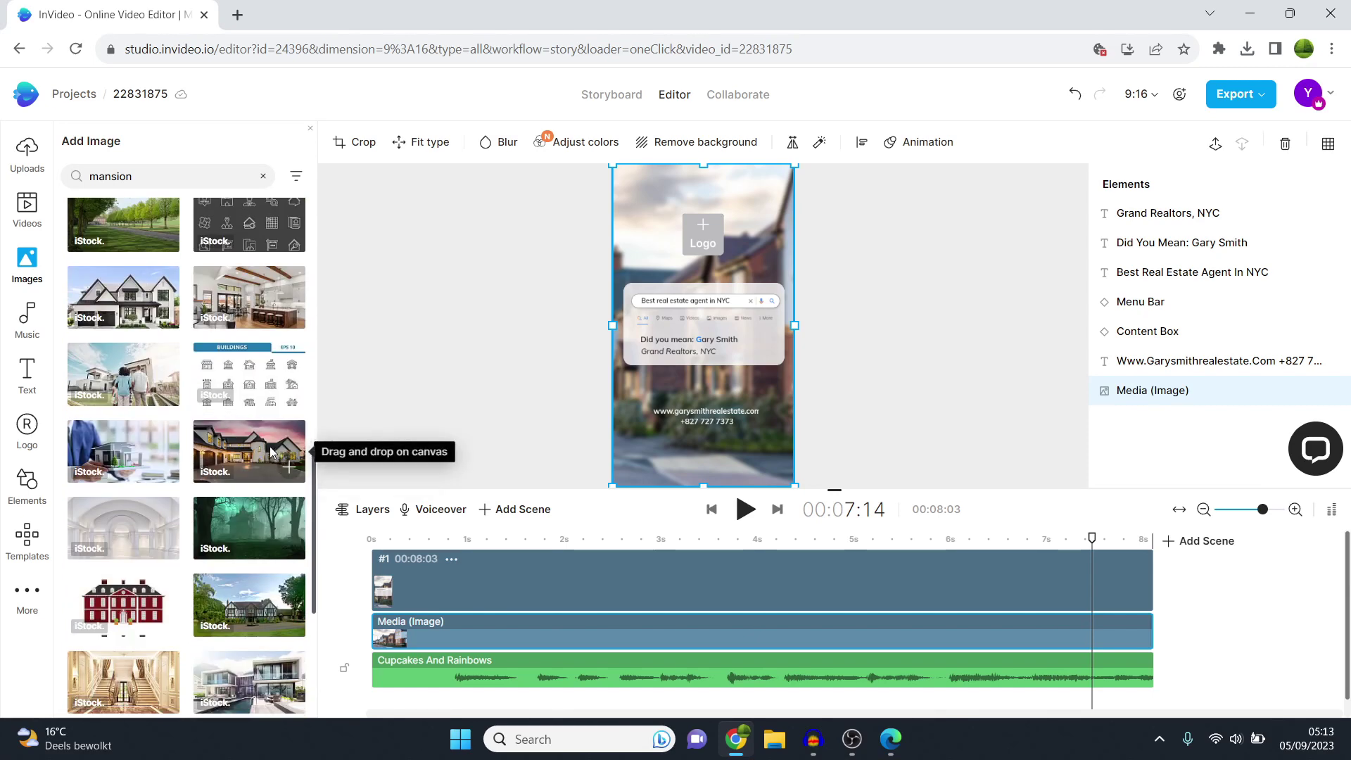
{"action": "left_click_drag", "start_coordinate": [259, 459], "coordinate": [642, 214]}
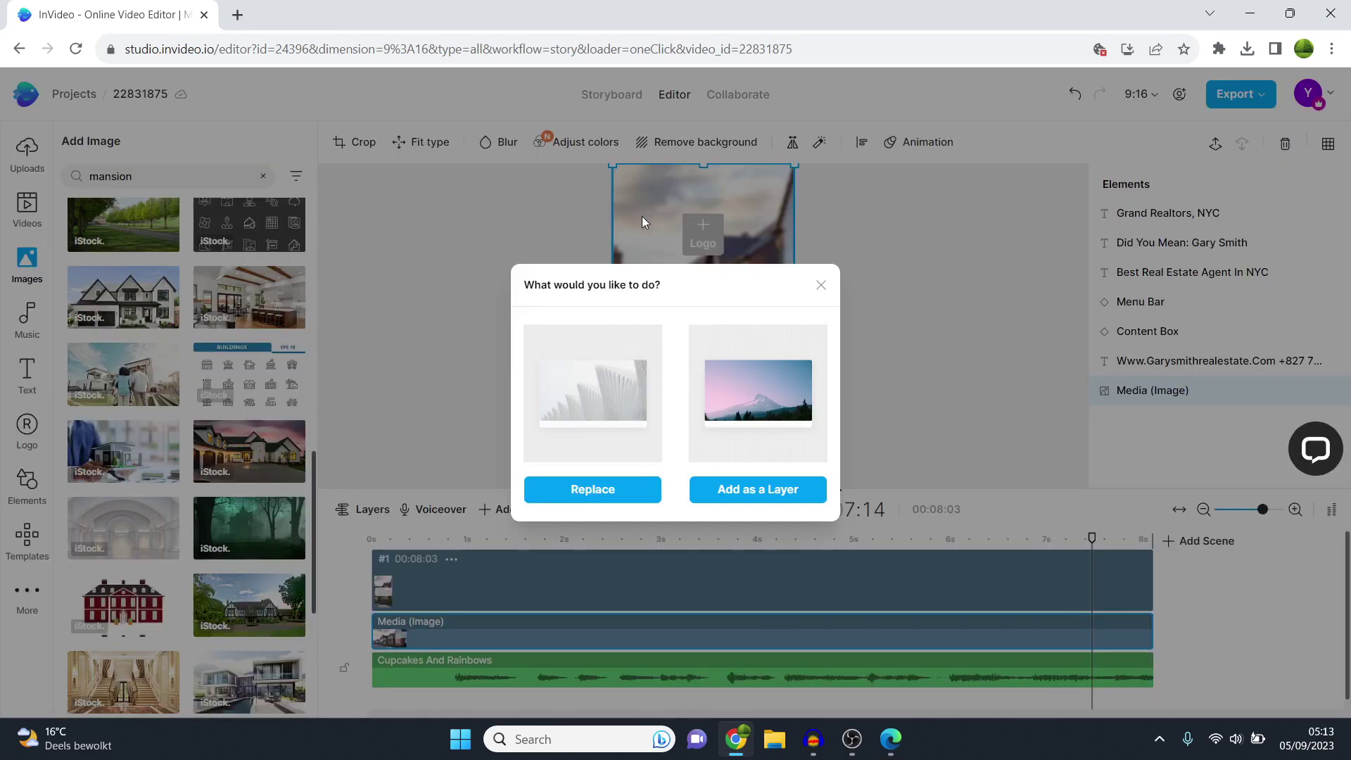
{"action": "left_click", "coordinate": [618, 485]}
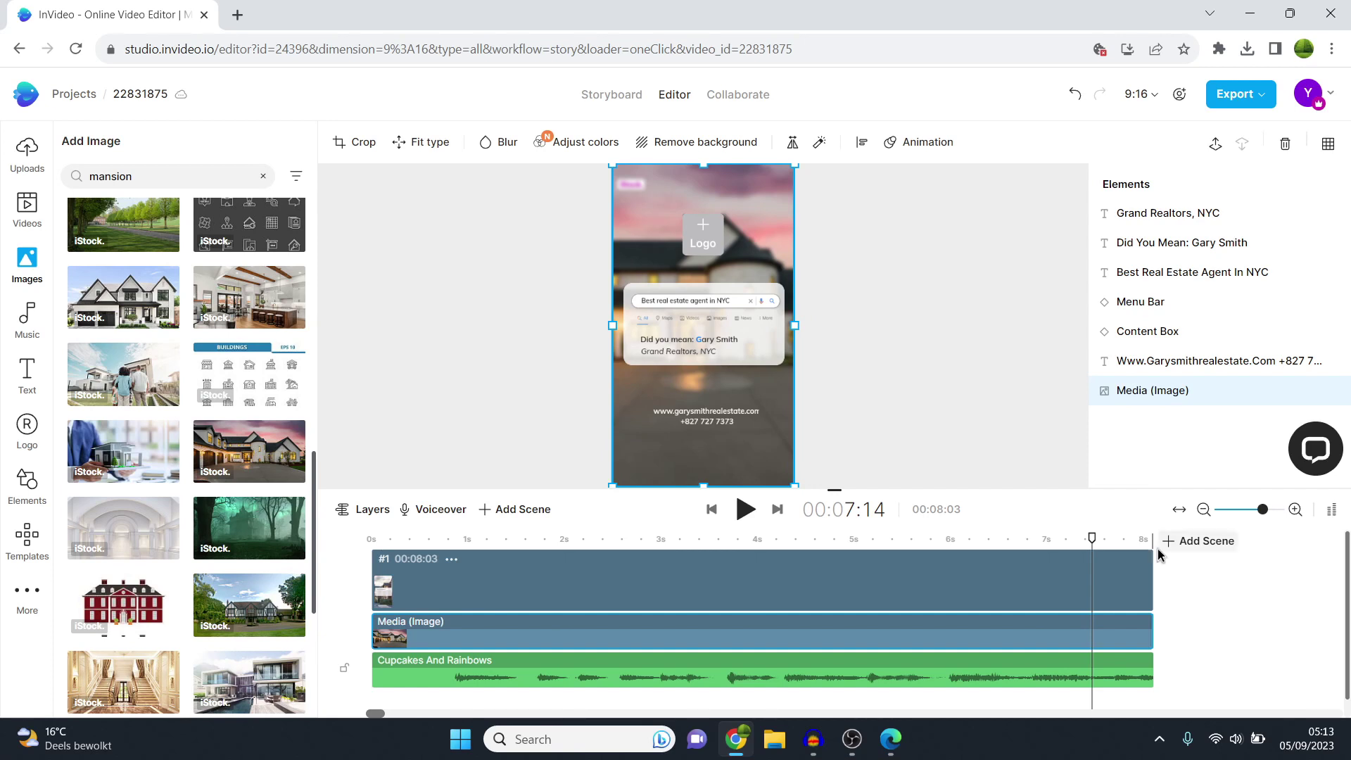
{"action": "left_click_drag", "start_coordinate": [1091, 539], "coordinate": [371, 540]}
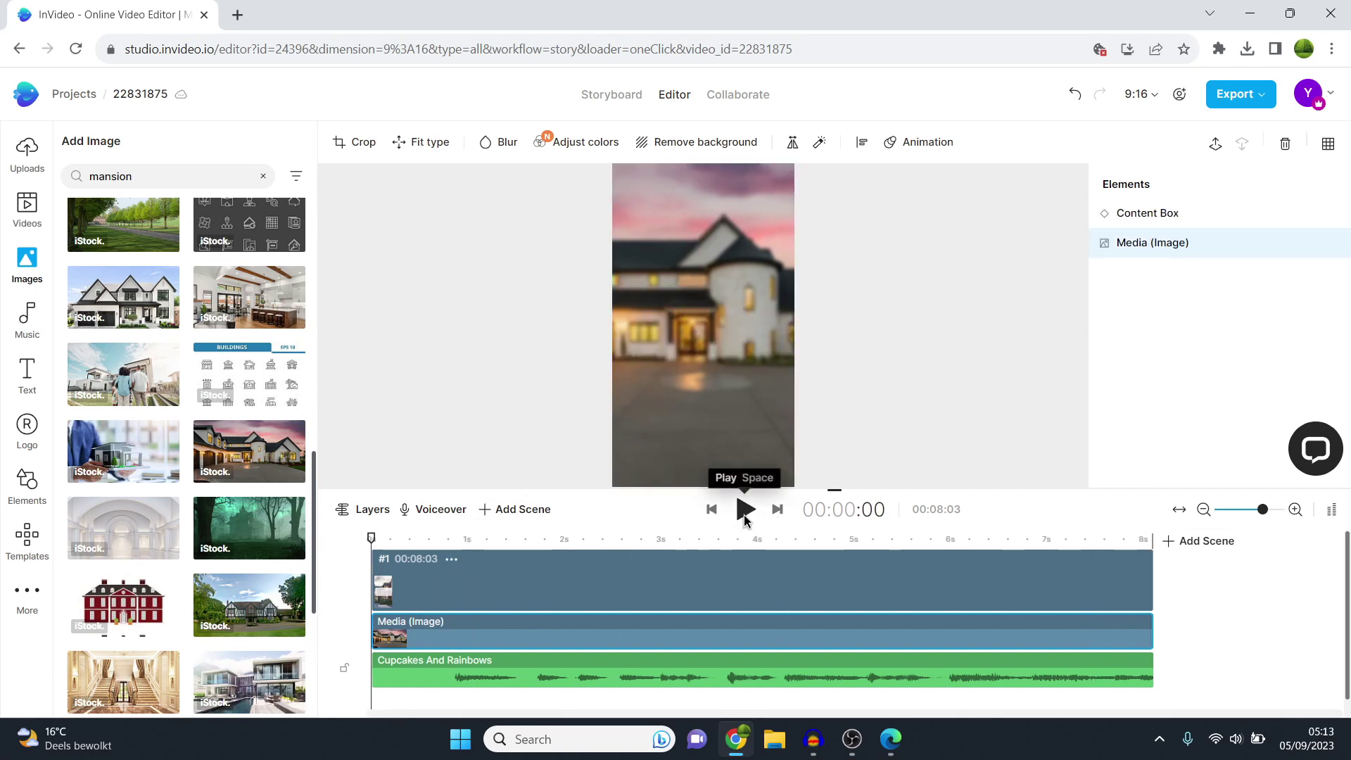
Step: Preview the ad with its new mansion background, then bring up the export quality choices with 1080p
{"action": "left_click", "coordinate": [744, 509]}
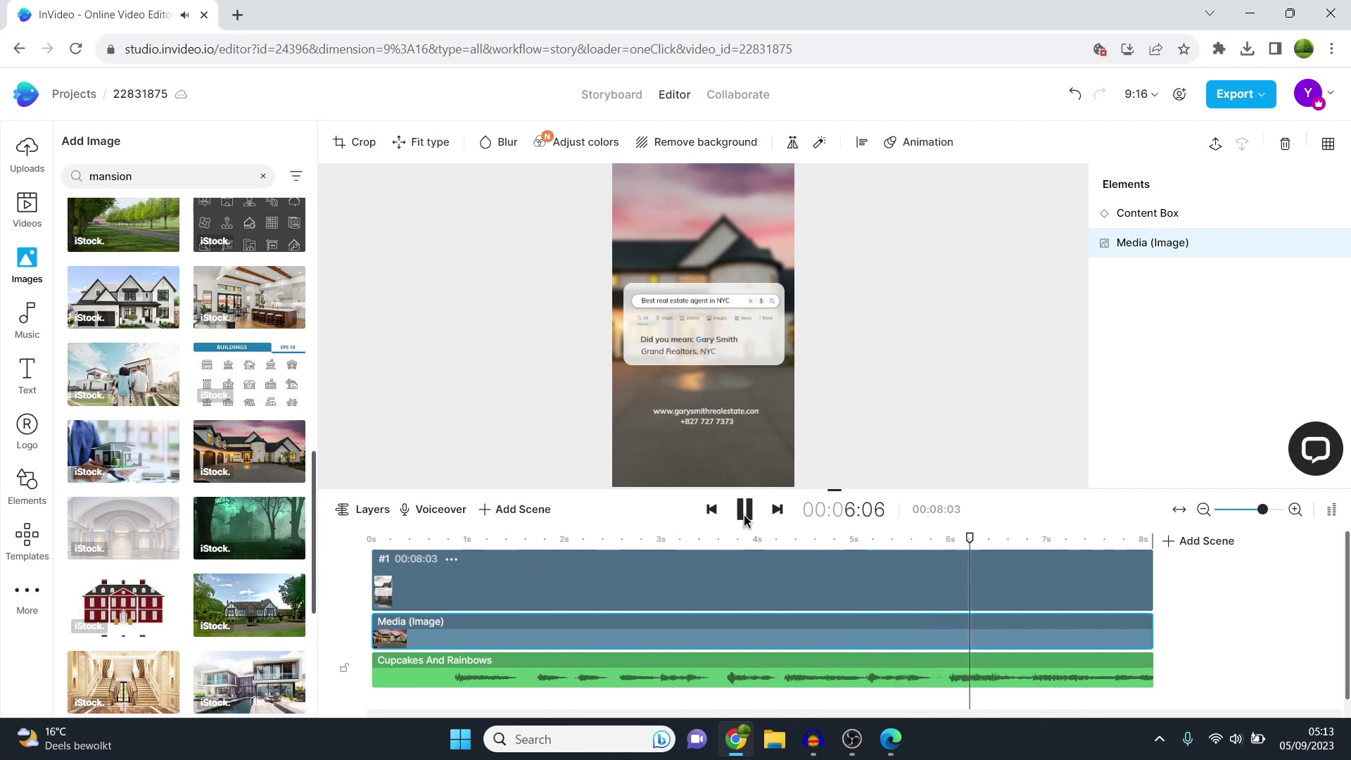
{"action": "left_click", "coordinate": [745, 510]}
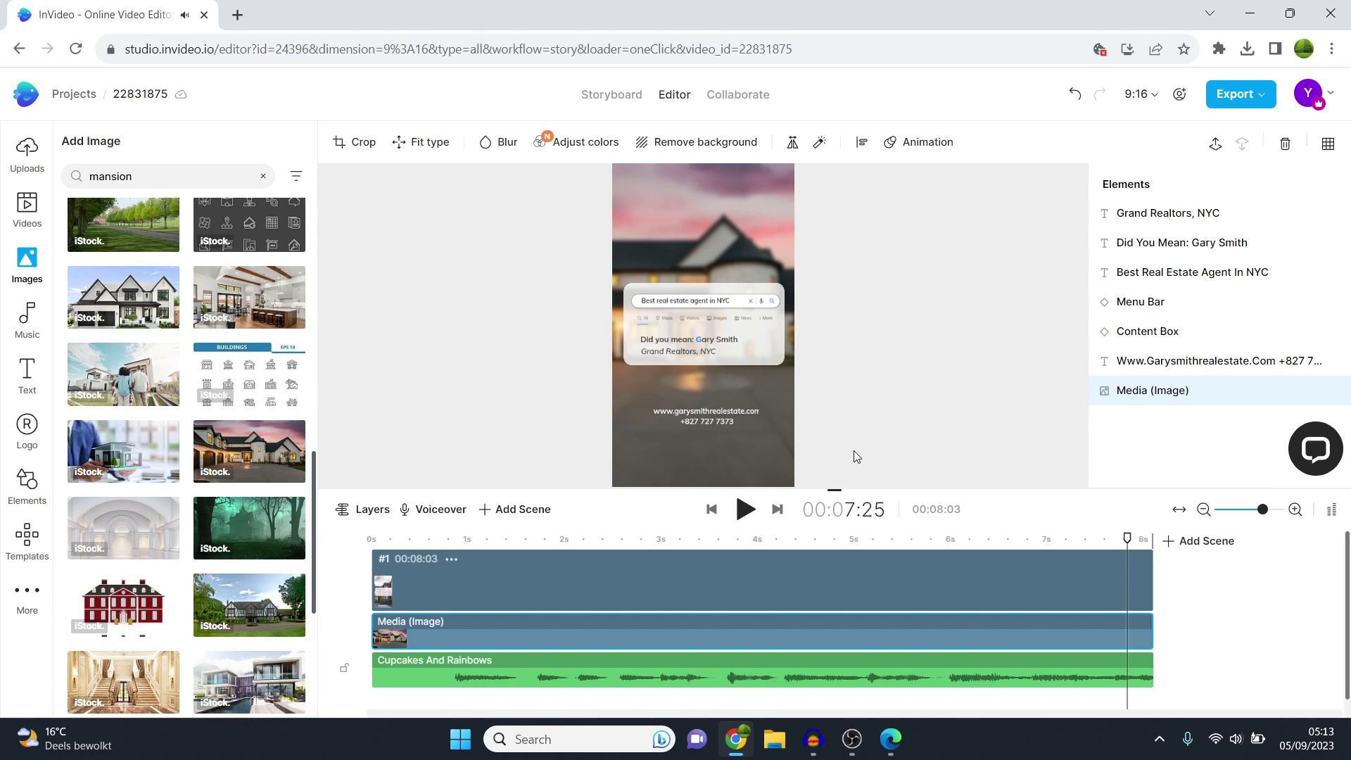
{"action": "left_click", "coordinate": [1244, 96]}
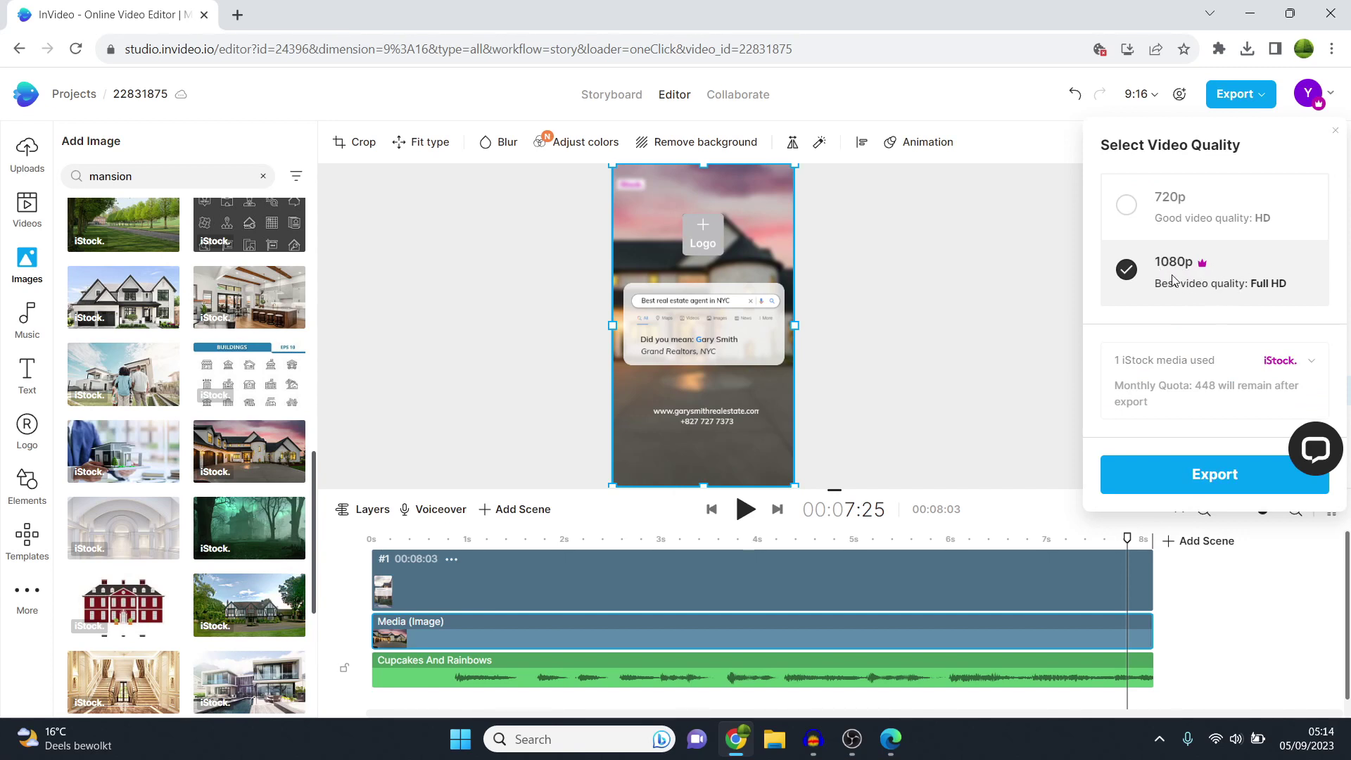
Step: Start exporting the ad at 1080p Full HD
{"action": "left_click", "coordinate": [1227, 478]}
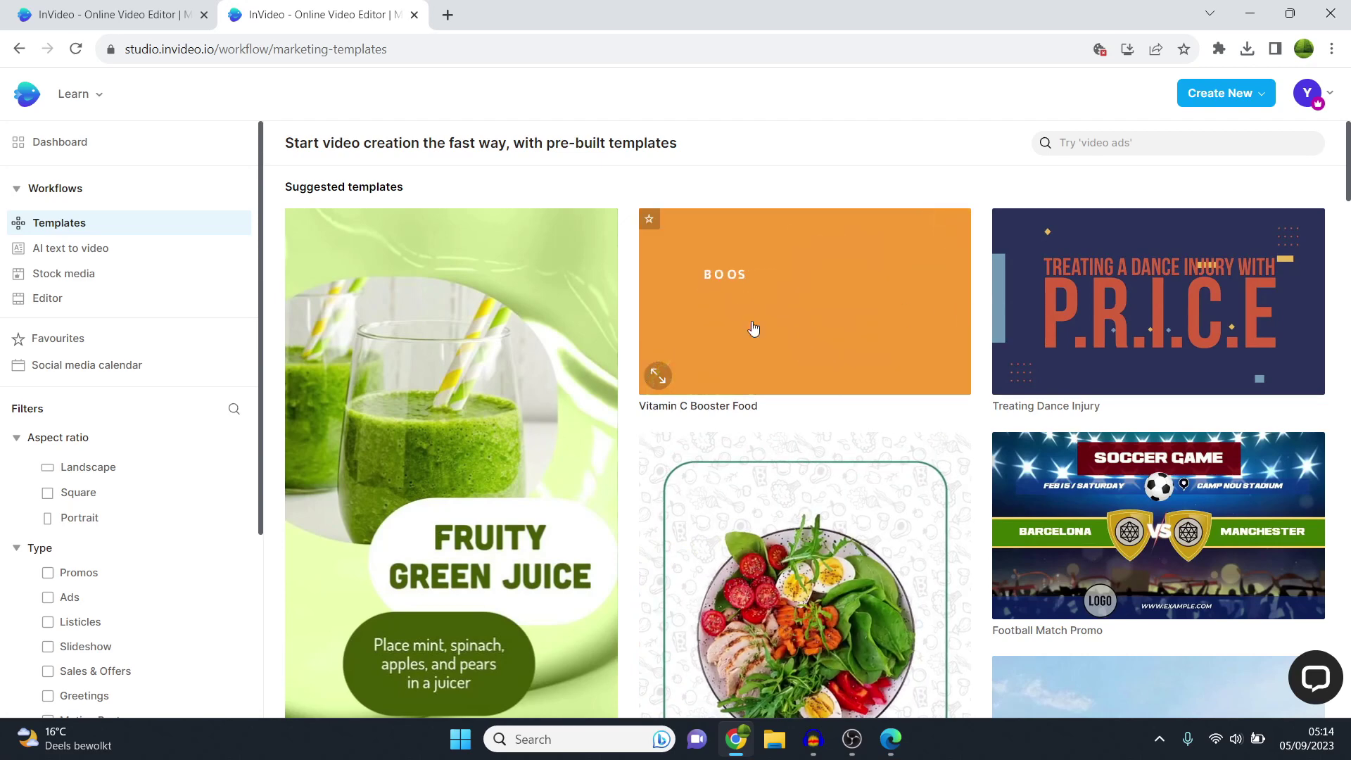
{"action": "left_click", "coordinate": [79, 470]}
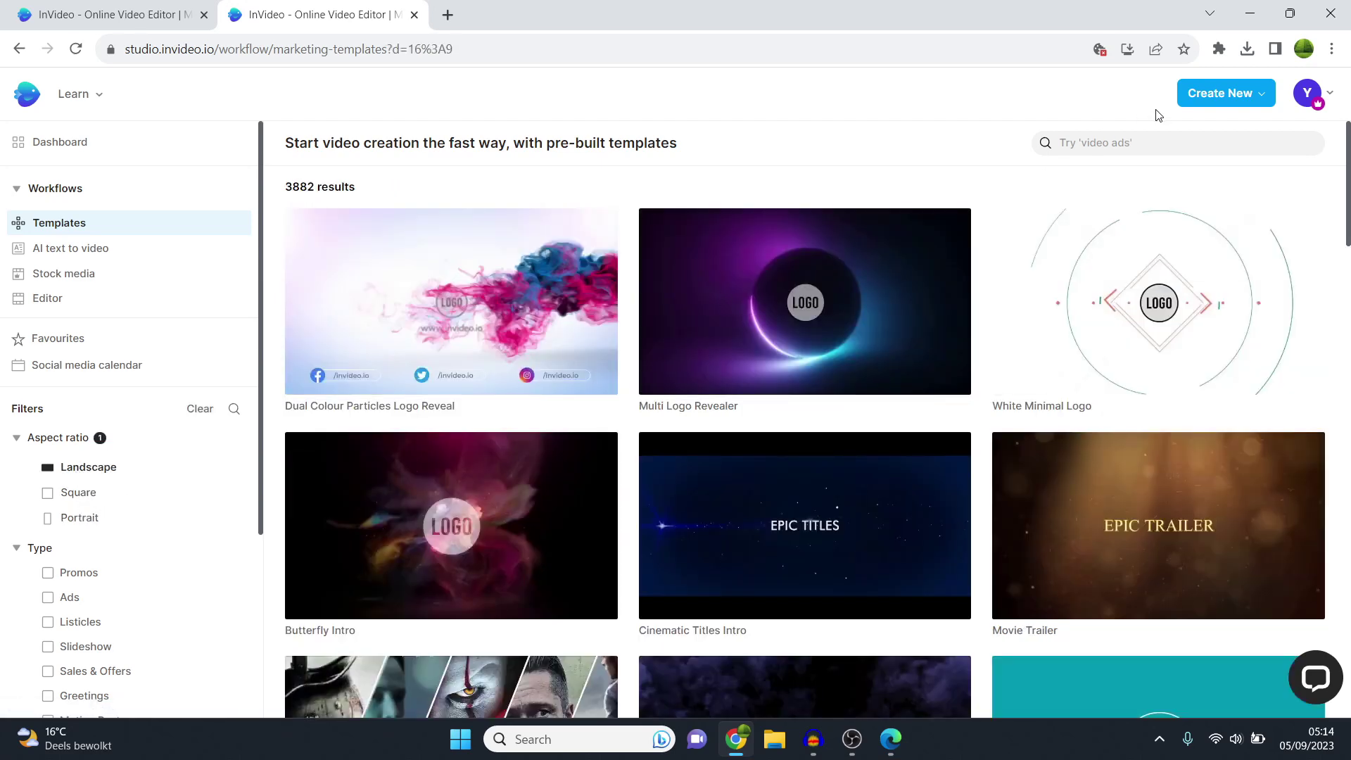
{"action": "left_click", "coordinate": [1142, 148]}
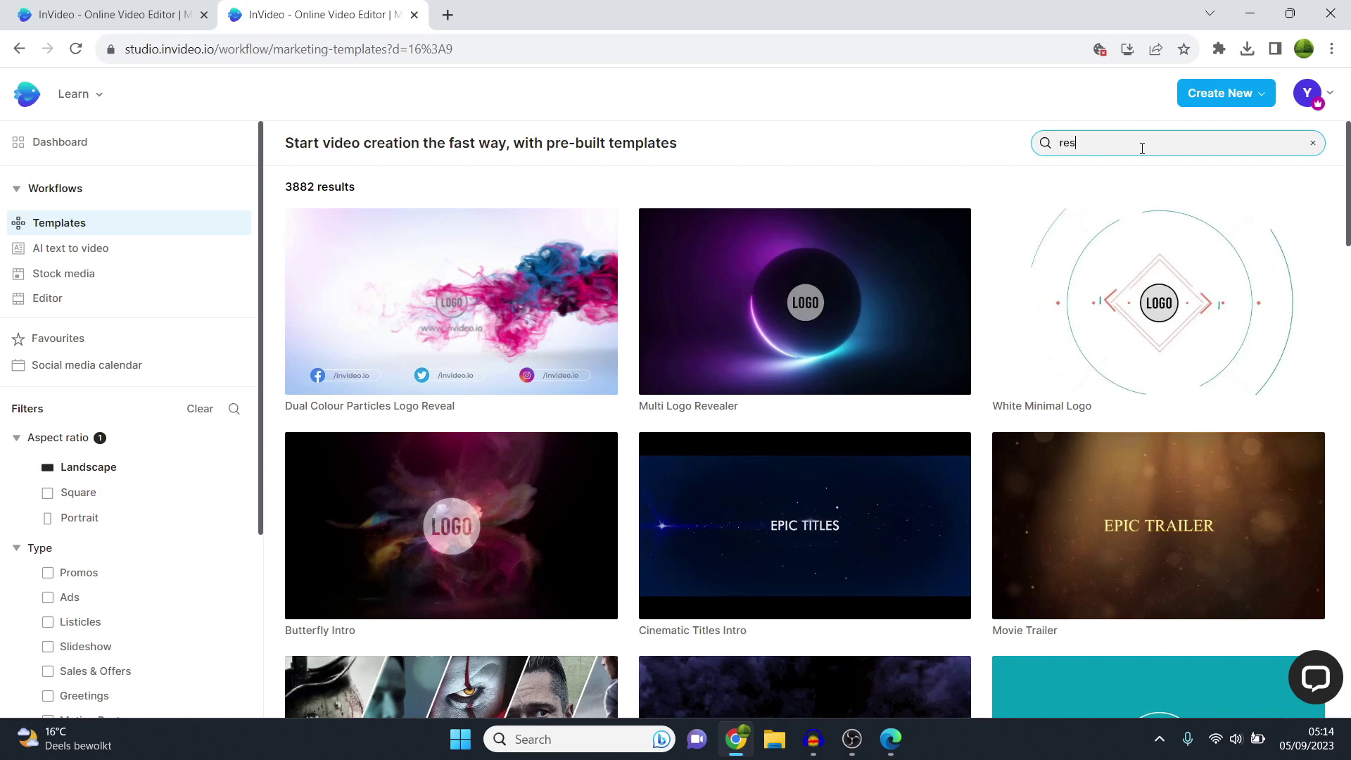
{"action": "type", "text": "restaurant ads"}
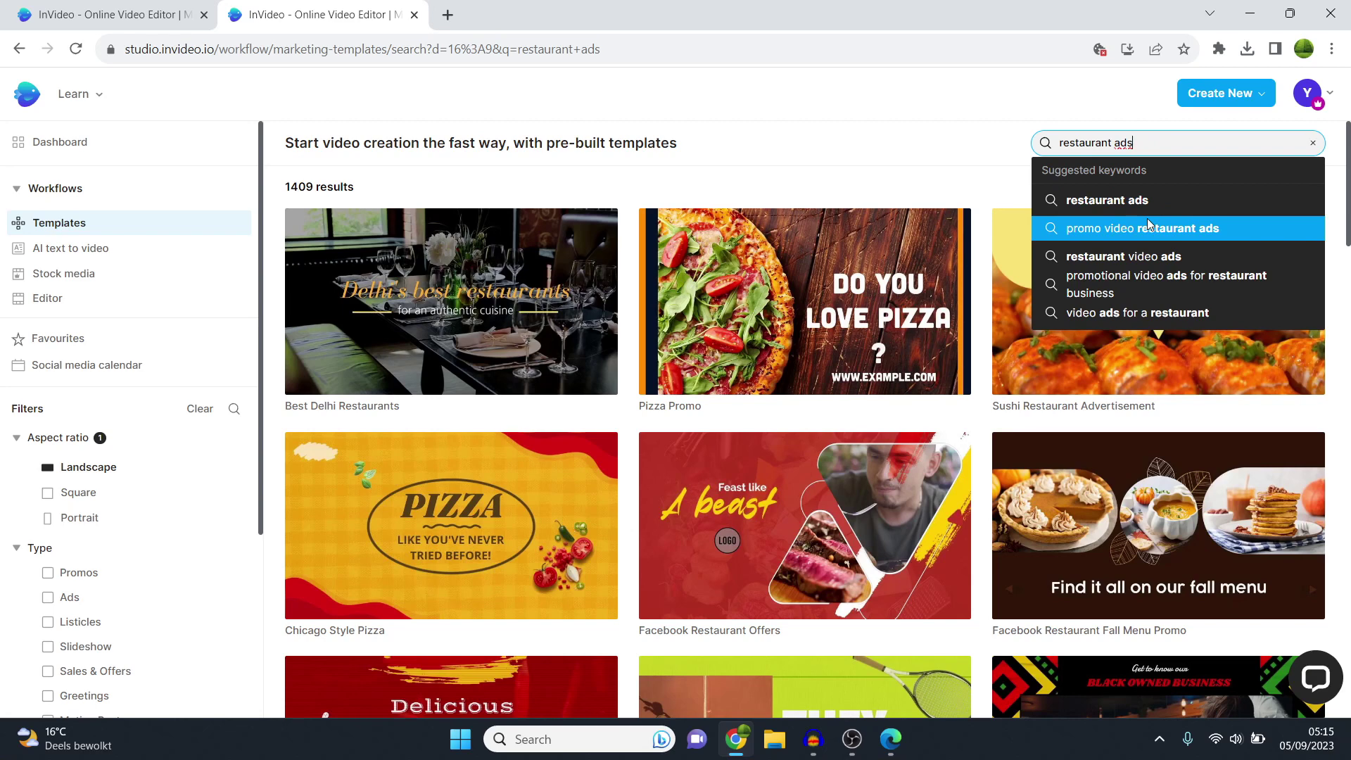
{"action": "left_click", "coordinate": [815, 160]}
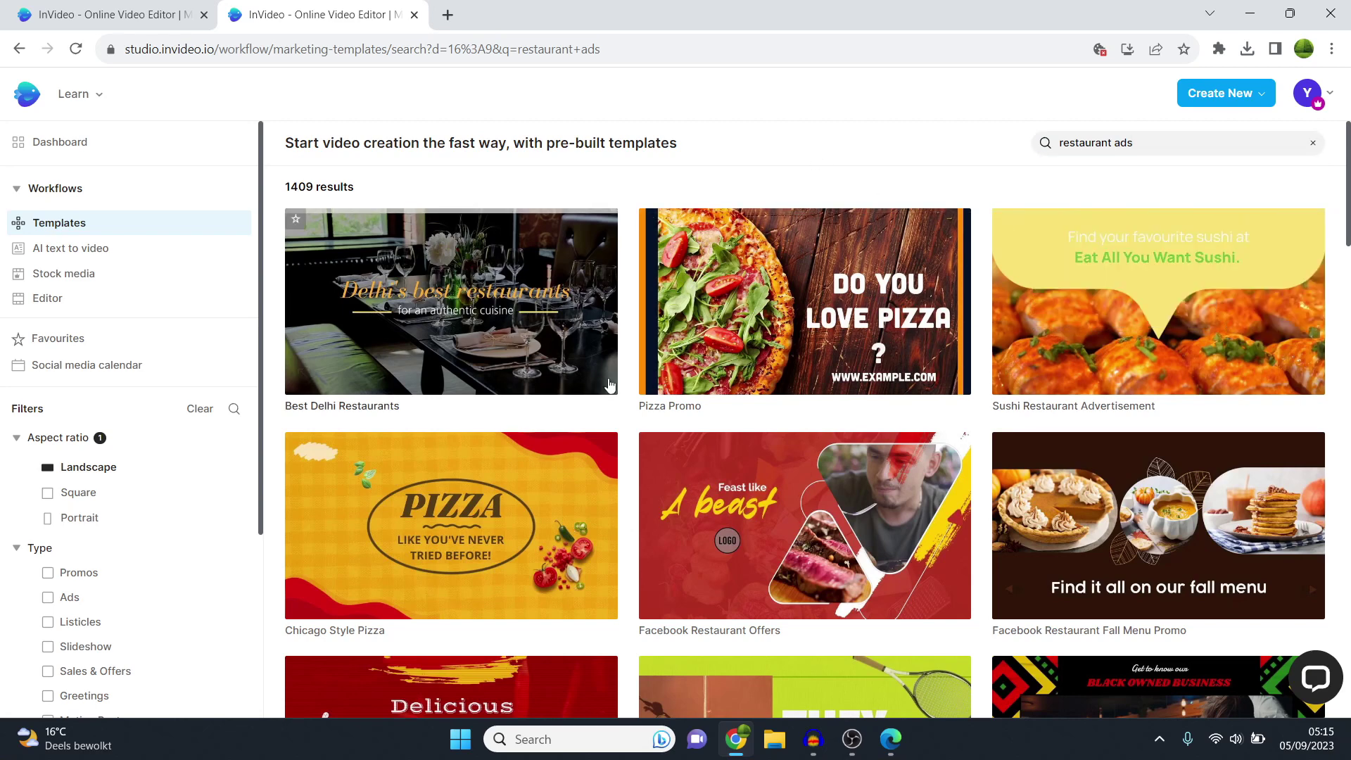
{"action": "scroll", "coordinate": [645, 413], "scroll_direction": "down", "scroll_amount": 4}
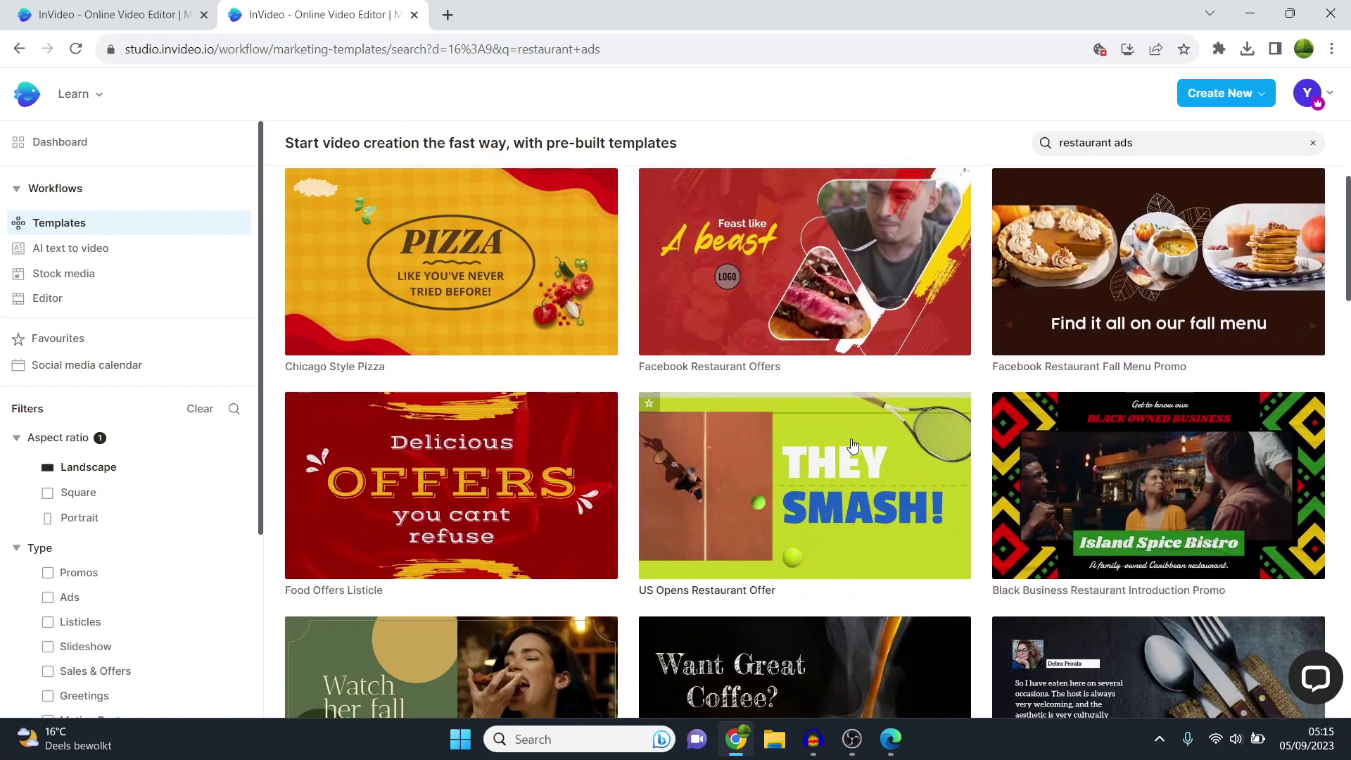
{"action": "scroll", "coordinate": [1116, 438], "scroll_direction": "down", "scroll_amount": 10}
{"action": "scroll", "coordinate": [1119, 442], "scroll_direction": "down", "scroll_amount": 10}
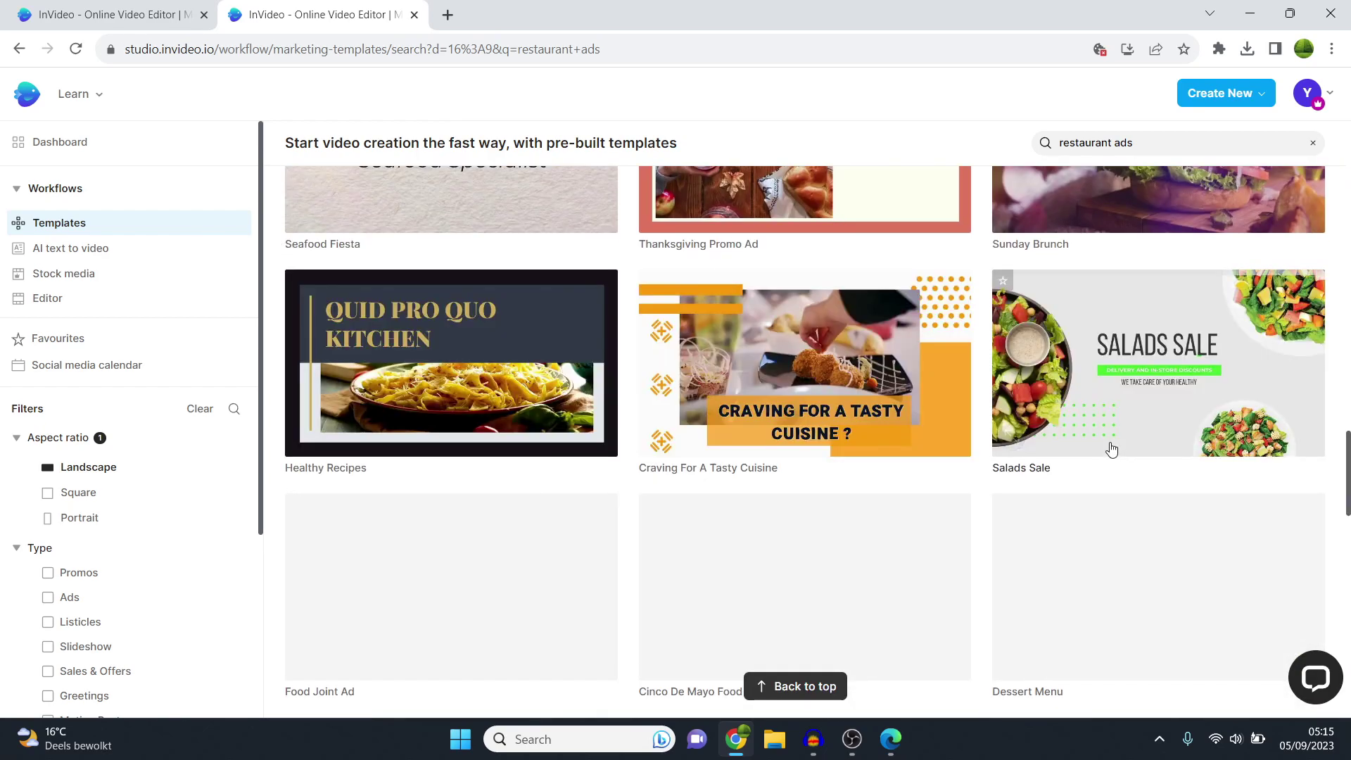
{"action": "scroll", "coordinate": [1110, 447], "scroll_direction": "up", "scroll_amount": 5}
{"action": "scroll", "coordinate": [1111, 473], "scroll_direction": "up", "scroll_amount": 3}
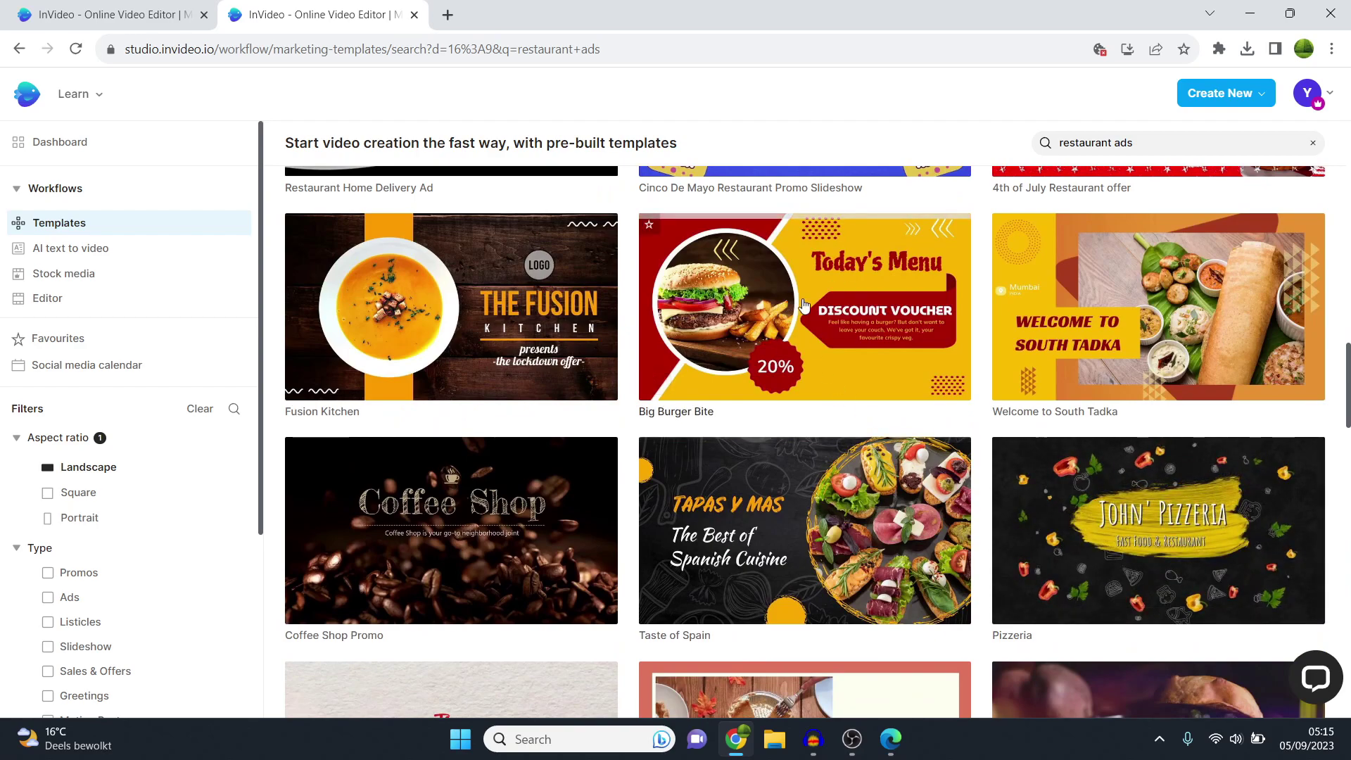
{"action": "scroll", "coordinate": [1067, 350], "scroll_direction": "down", "scroll_amount": 5}
{"action": "scroll", "coordinate": [1084, 373], "scroll_direction": "down", "scroll_amount": 9}
{"action": "scroll", "coordinate": [1107, 407], "scroll_direction": "up", "scroll_amount": 6}
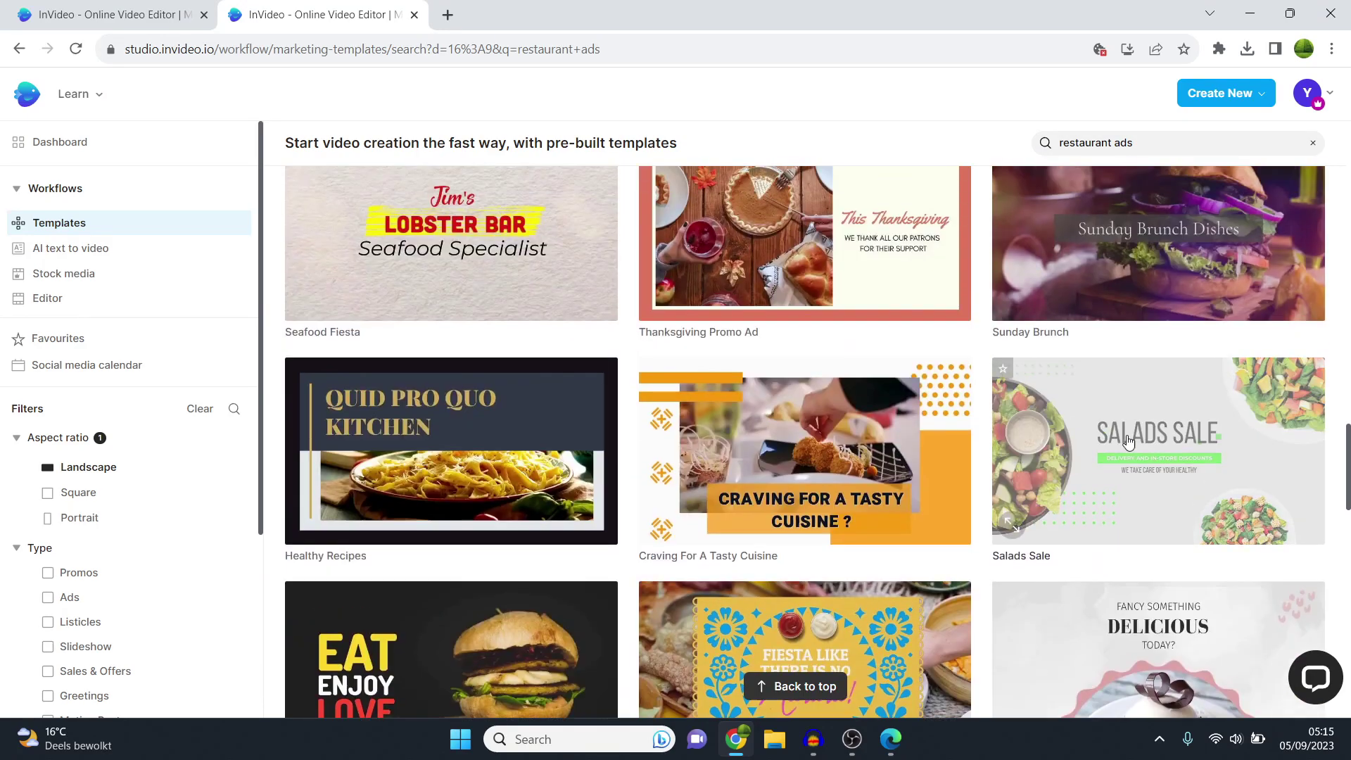
{"action": "scroll", "coordinate": [1213, 438], "scroll_direction": "up", "scroll_amount": 6}
{"action": "scroll", "coordinate": [1184, 452], "scroll_direction": "down", "scroll_amount": 18}
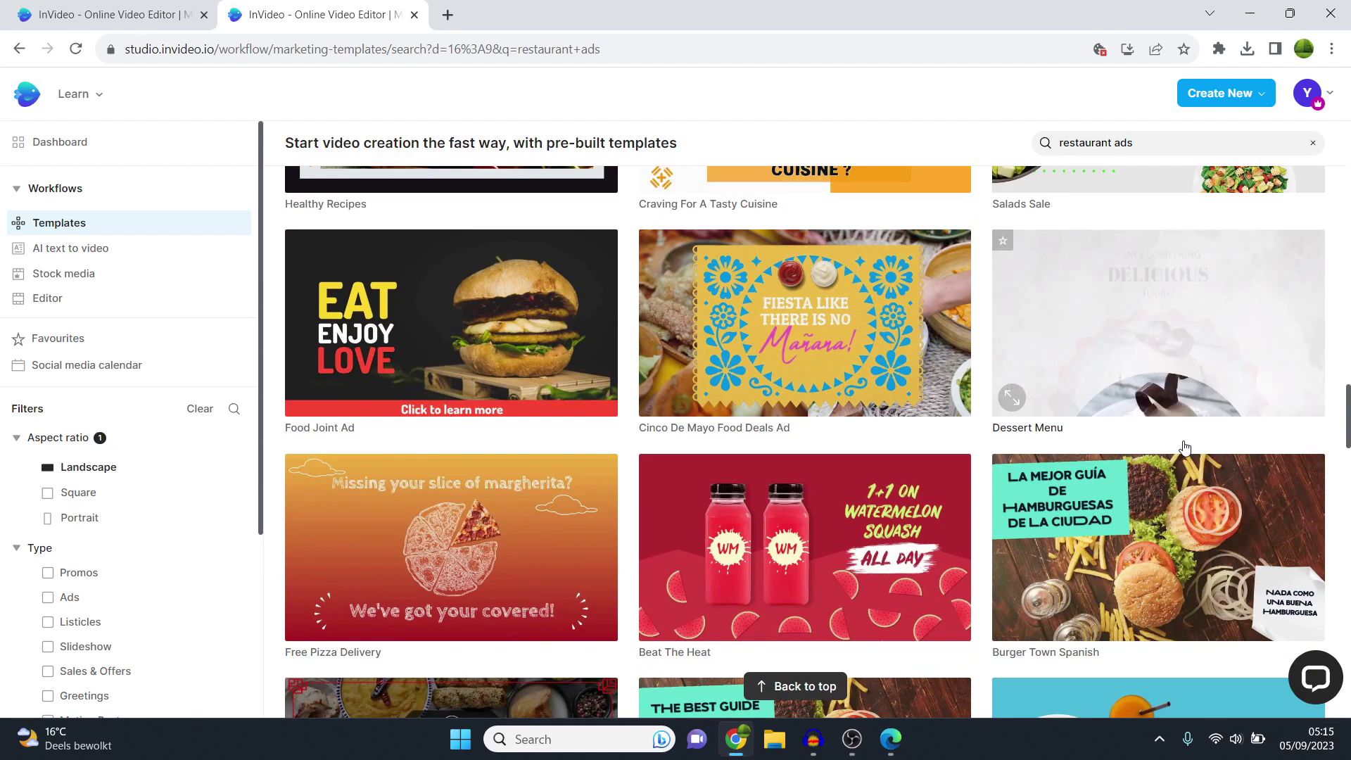
{"action": "scroll", "coordinate": [1016, 424], "scroll_direction": "up", "scroll_amount": 5}
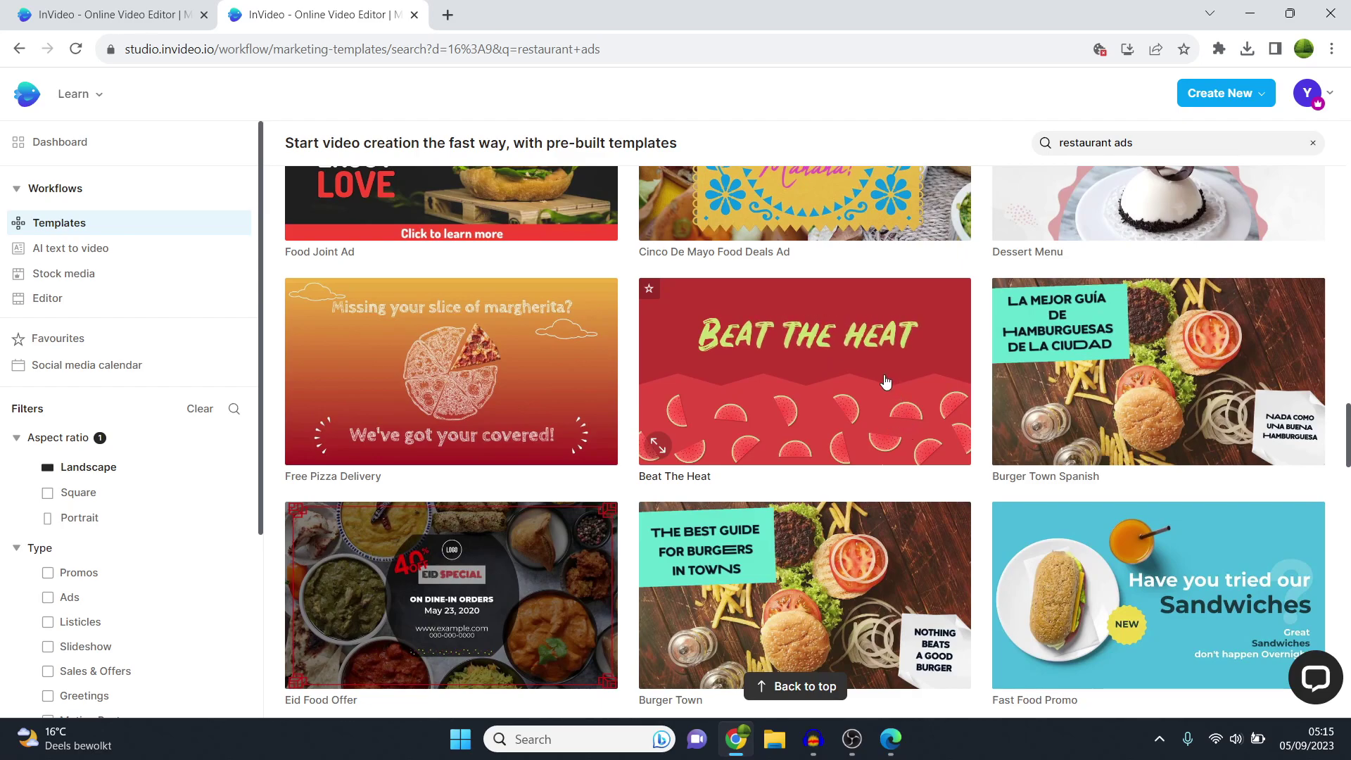
{"action": "scroll", "coordinate": [831, 384], "scroll_direction": "up", "scroll_amount": 5}
{"action": "scroll", "coordinate": [1026, 420], "scroll_direction": "down", "scroll_amount": 6}
{"action": "scroll", "coordinate": [1026, 421], "scroll_direction": "down", "scroll_amount": 5}
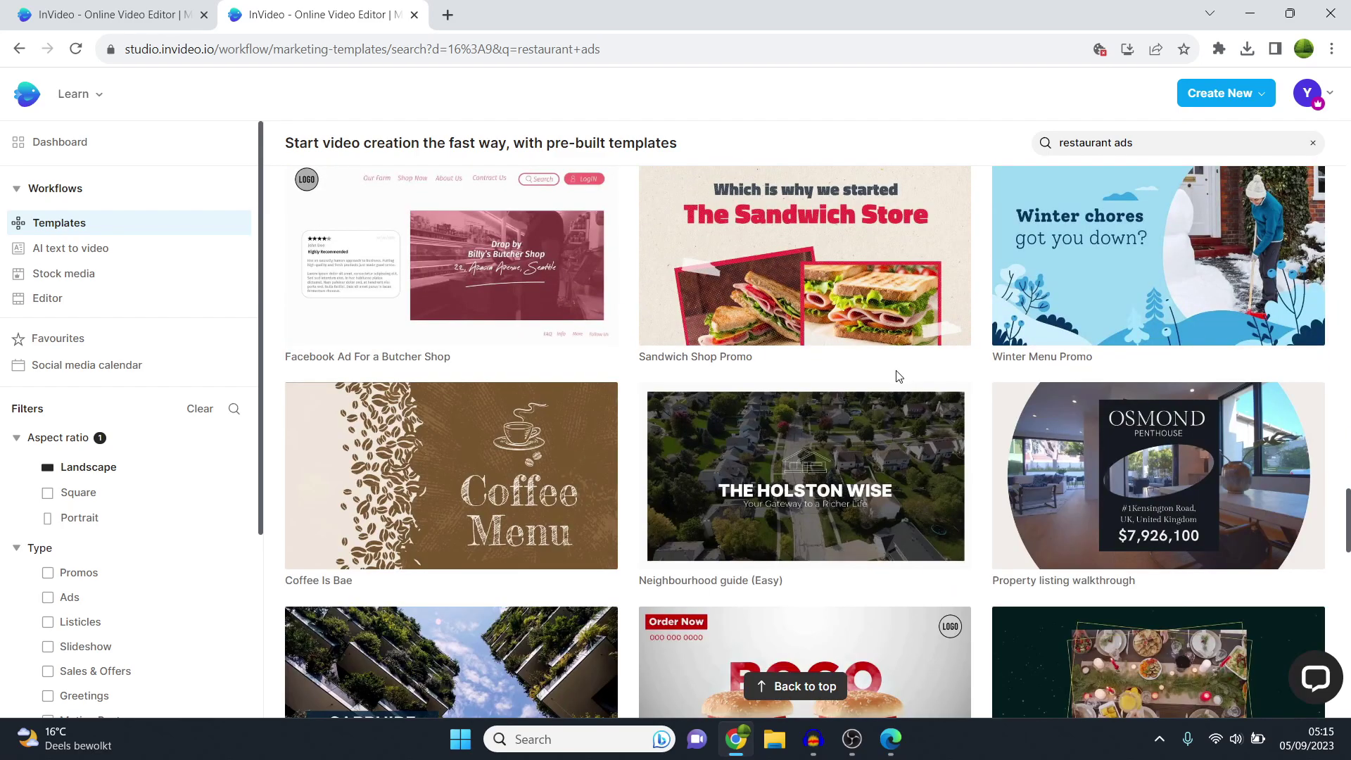
{"action": "scroll", "coordinate": [896, 380], "scroll_direction": "down", "scroll_amount": 7}
{"action": "scroll", "coordinate": [900, 385], "scroll_direction": "up", "scroll_amount": 2}
{"action": "scroll", "coordinate": [897, 386], "scroll_direction": "down", "scroll_amount": 7}
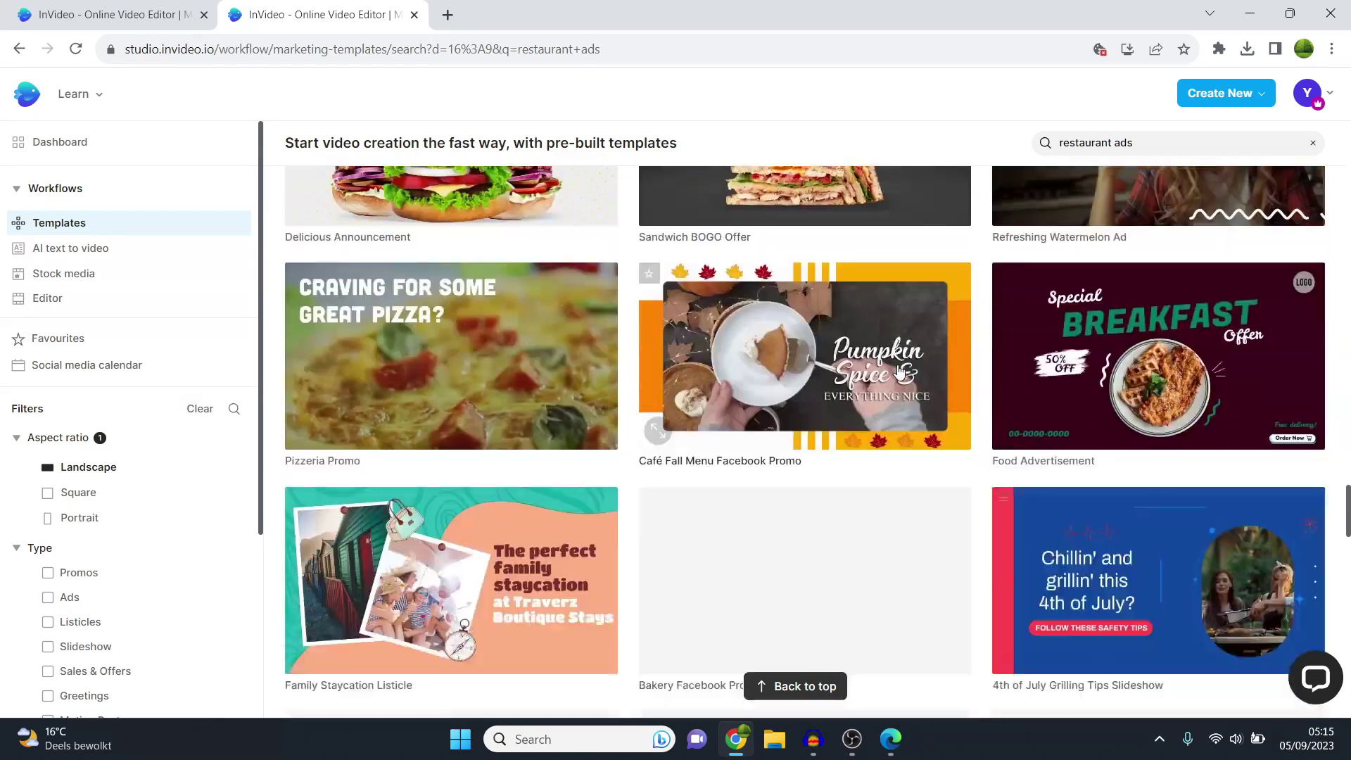
{"action": "scroll", "coordinate": [896, 383], "scroll_direction": "up", "scroll_amount": 7}
{"action": "scroll", "coordinate": [889, 410], "scroll_direction": "down", "scroll_amount": 4}
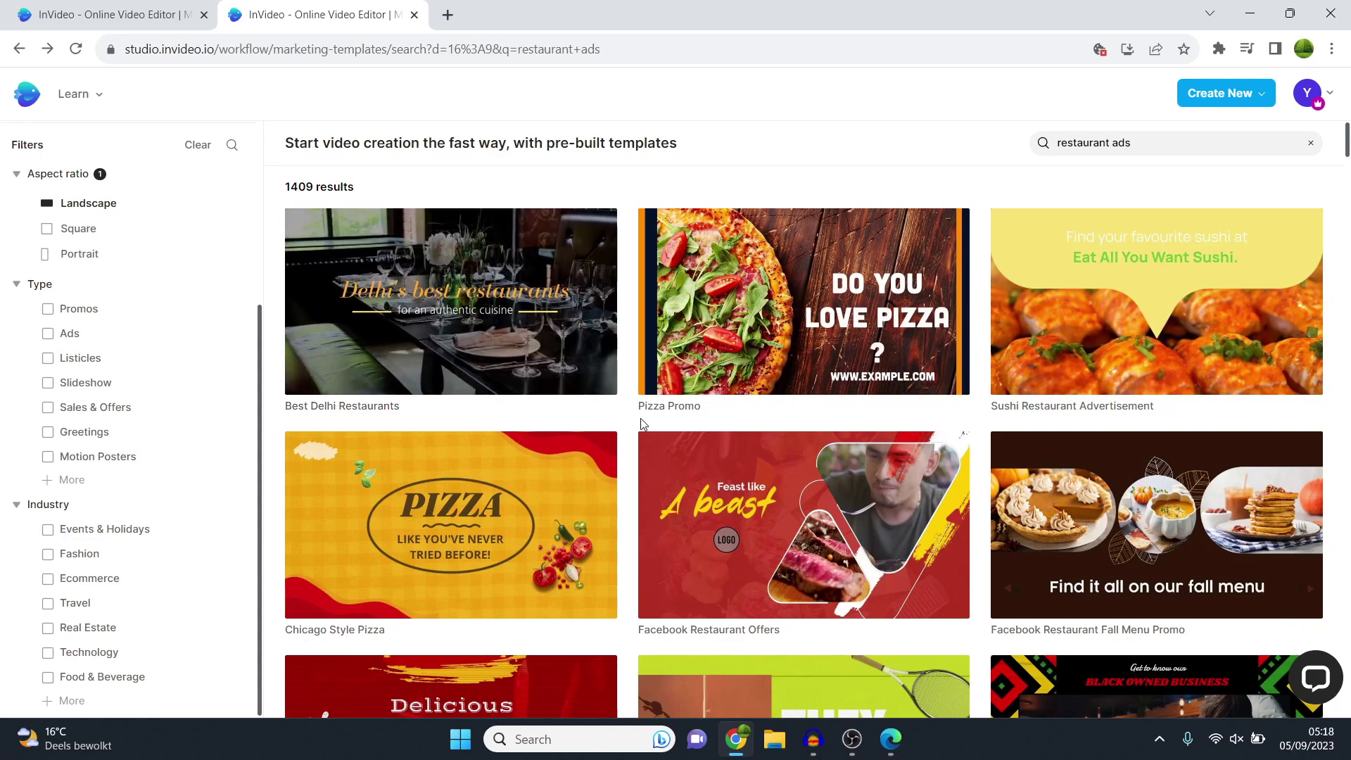
{"action": "scroll", "coordinate": [841, 456], "scroll_direction": "down", "scroll_amount": 8}
{"action": "scroll", "coordinate": [842, 456], "scroll_direction": "down", "scroll_amount": 12}
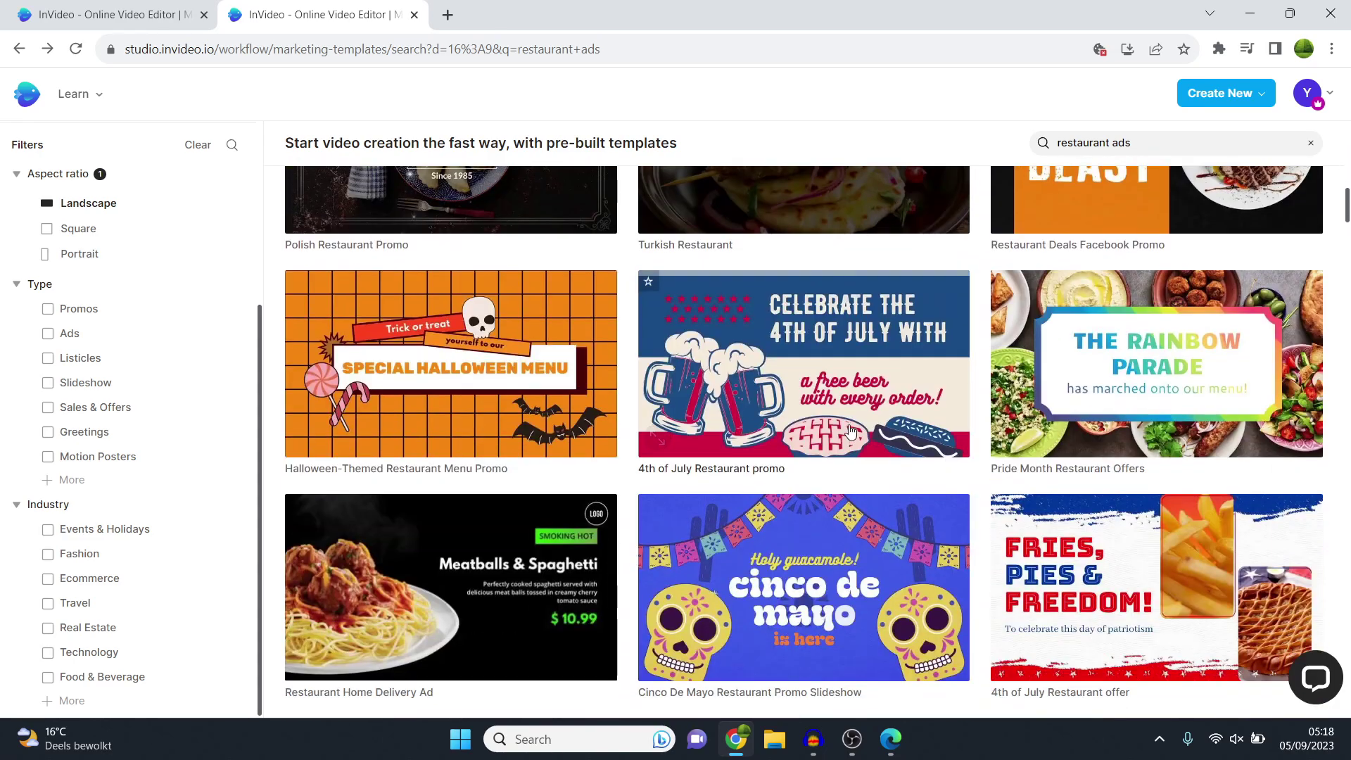
{"action": "scroll", "coordinate": [956, 408], "scroll_direction": "down", "scroll_amount": 10}
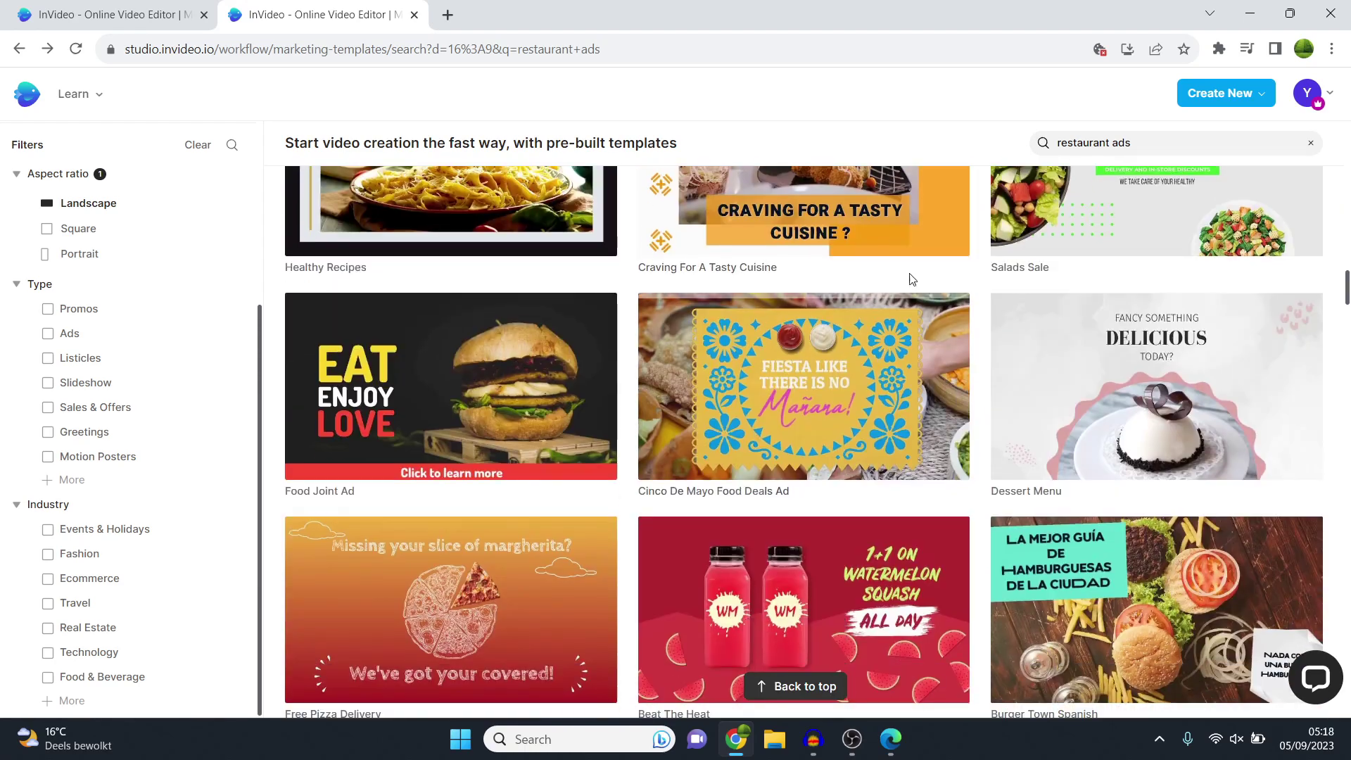
{"action": "scroll", "coordinate": [908, 277], "scroll_direction": "up", "scroll_amount": 9}
{"action": "scroll", "coordinate": [596, 362], "scroll_direction": "up", "scroll_amount": 20}
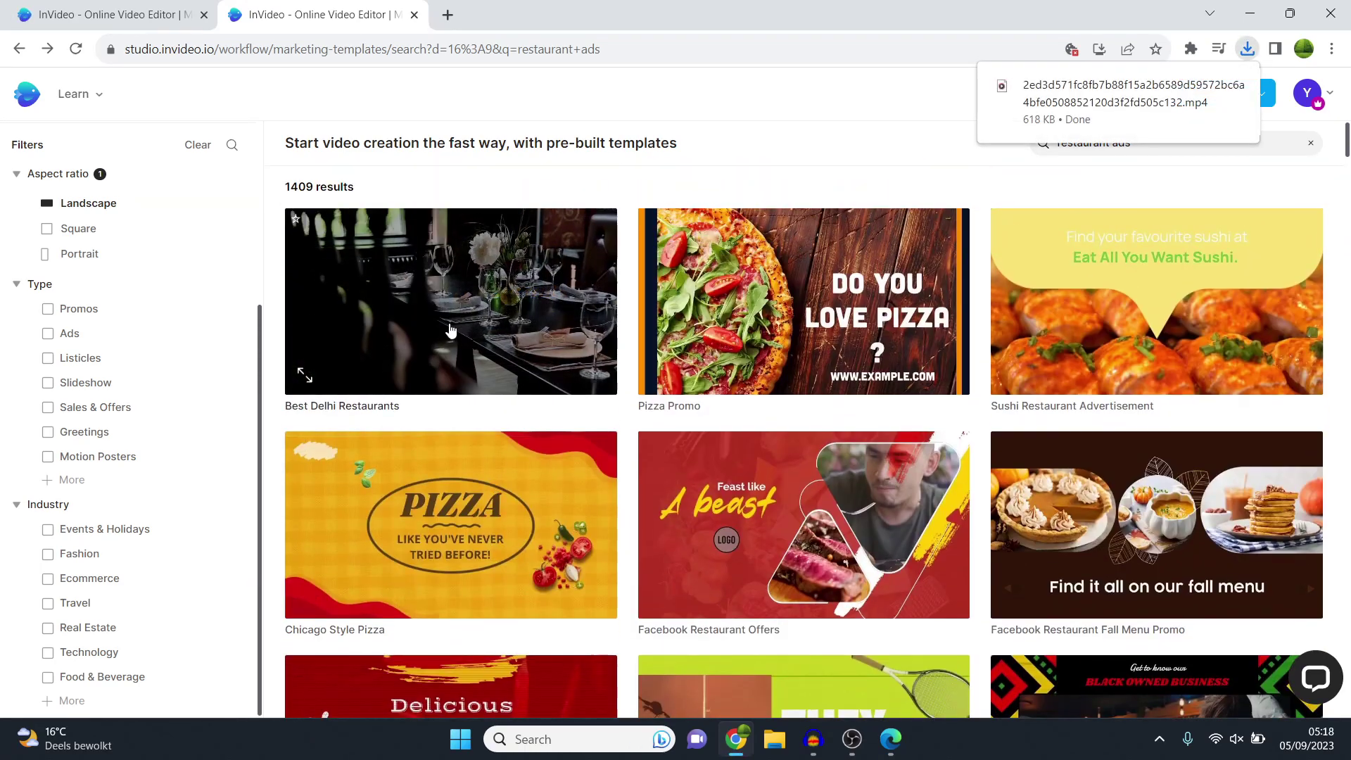
Step: Start a new project from the Best Delhi Restaurants template
{"action": "left_click", "coordinate": [475, 292]}
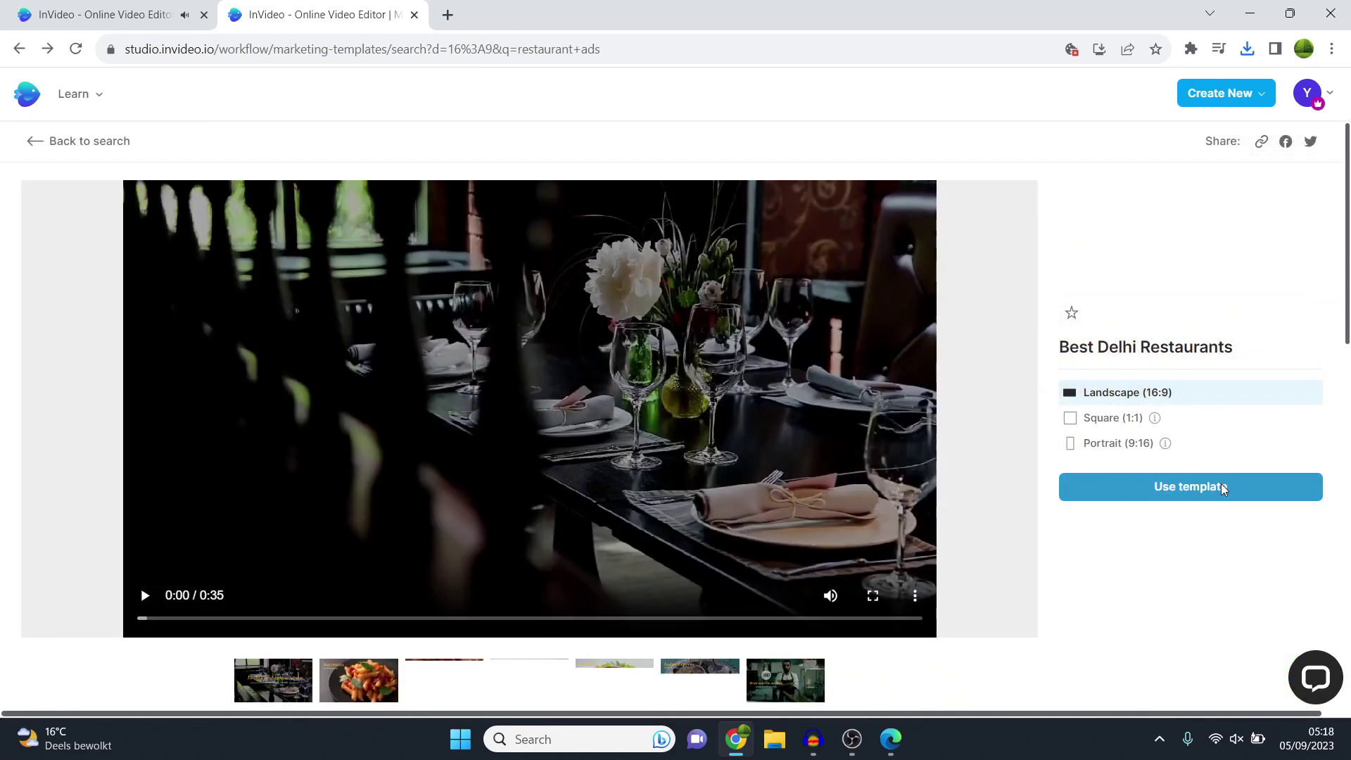
{"action": "left_click", "coordinate": [1221, 485]}
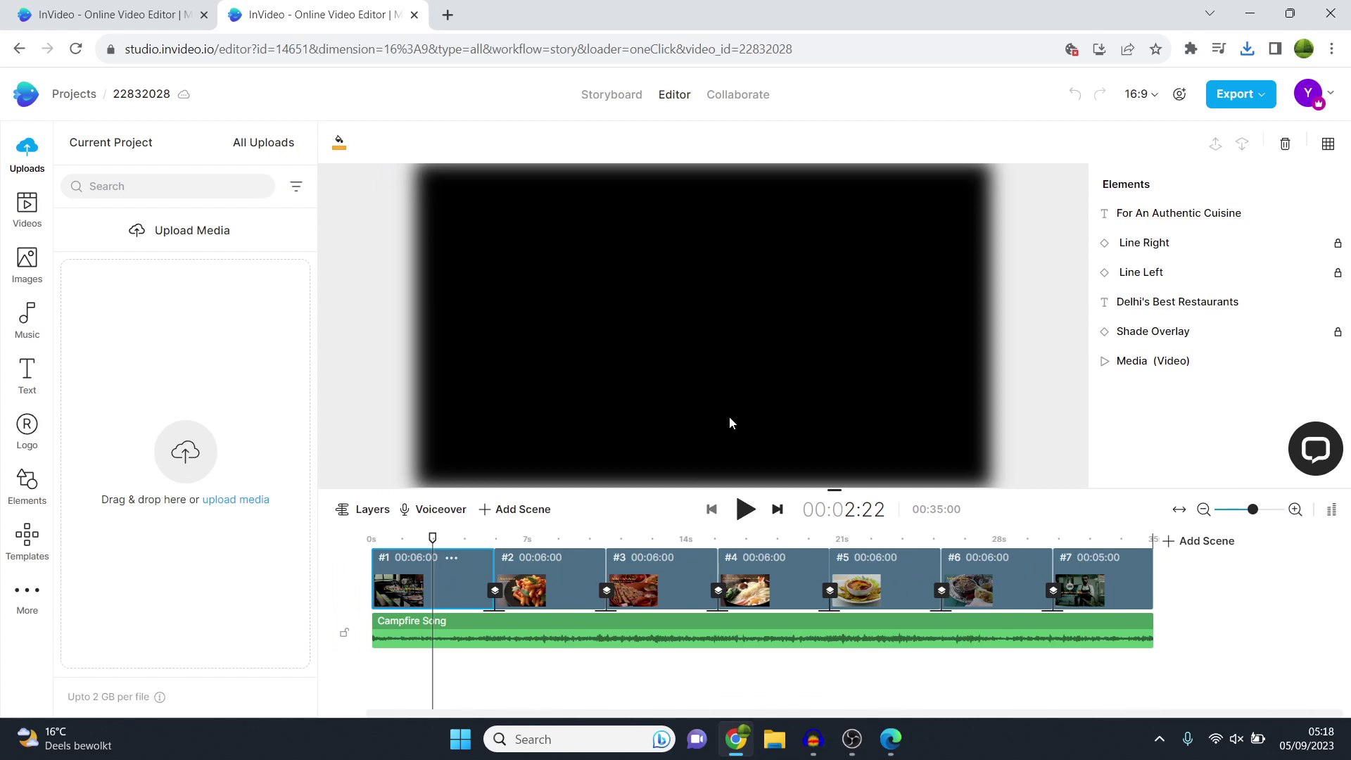
{"action": "left_click_drag", "start_coordinate": [438, 546], "coordinate": [292, 577]}
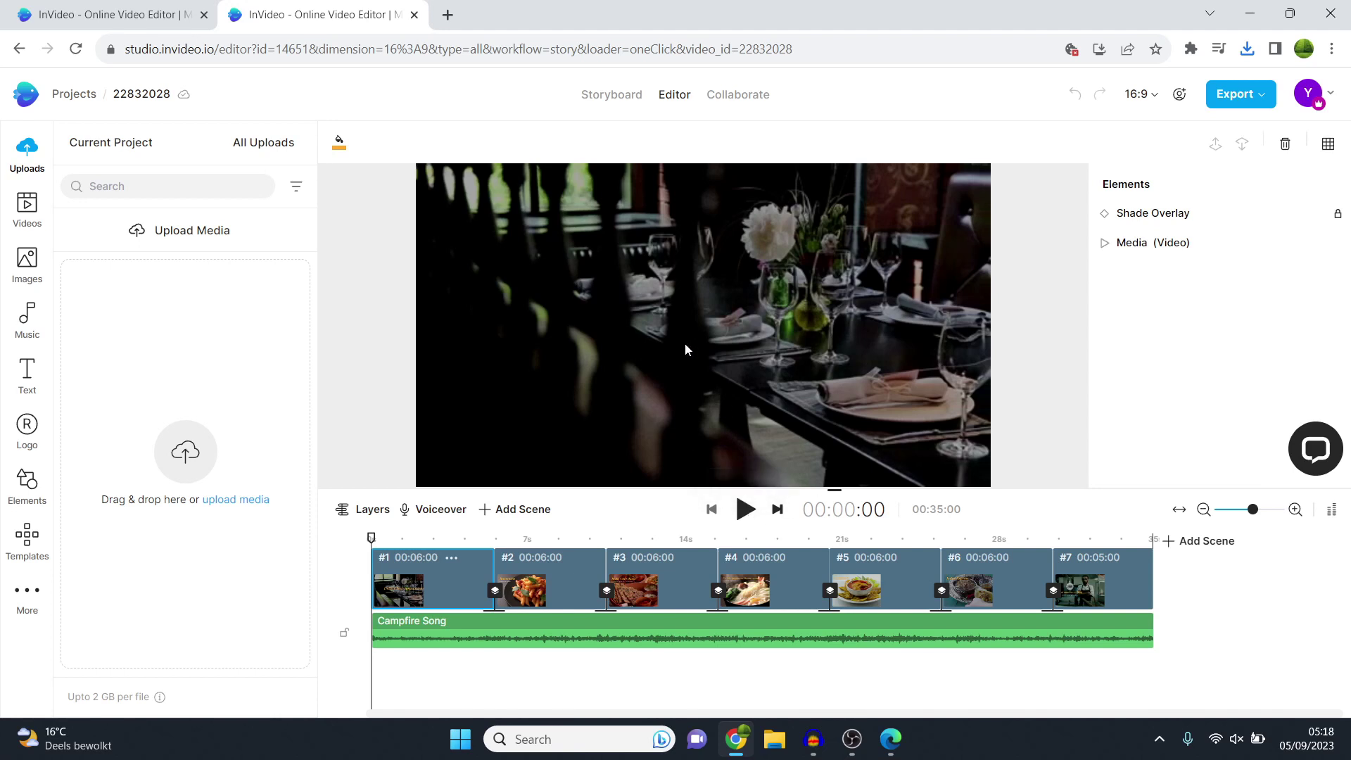
{"action": "left_click", "coordinate": [745, 509]}
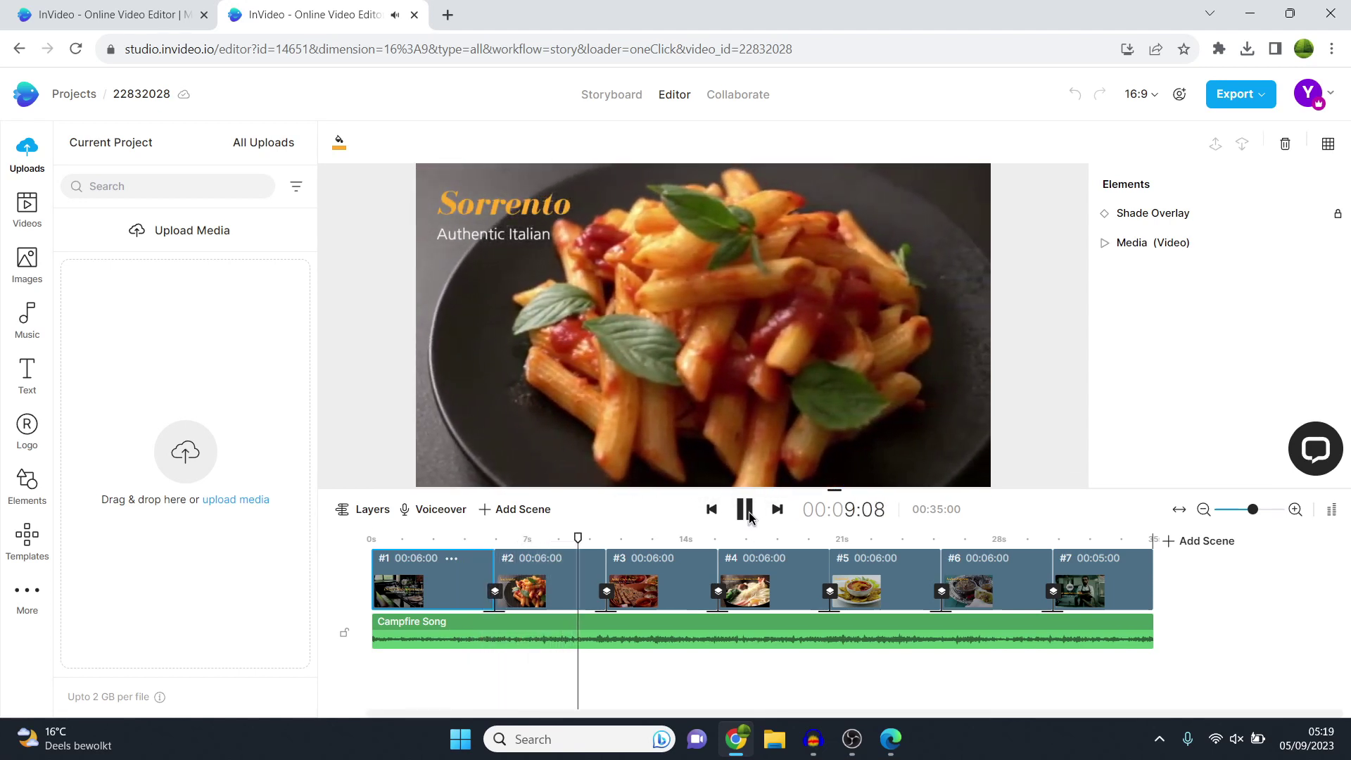
{"action": "key", "text": "space"}
Step: Shorten the first scene slightly, bringing the total length to 00:32:21
{"action": "left_click", "coordinate": [452, 577]}
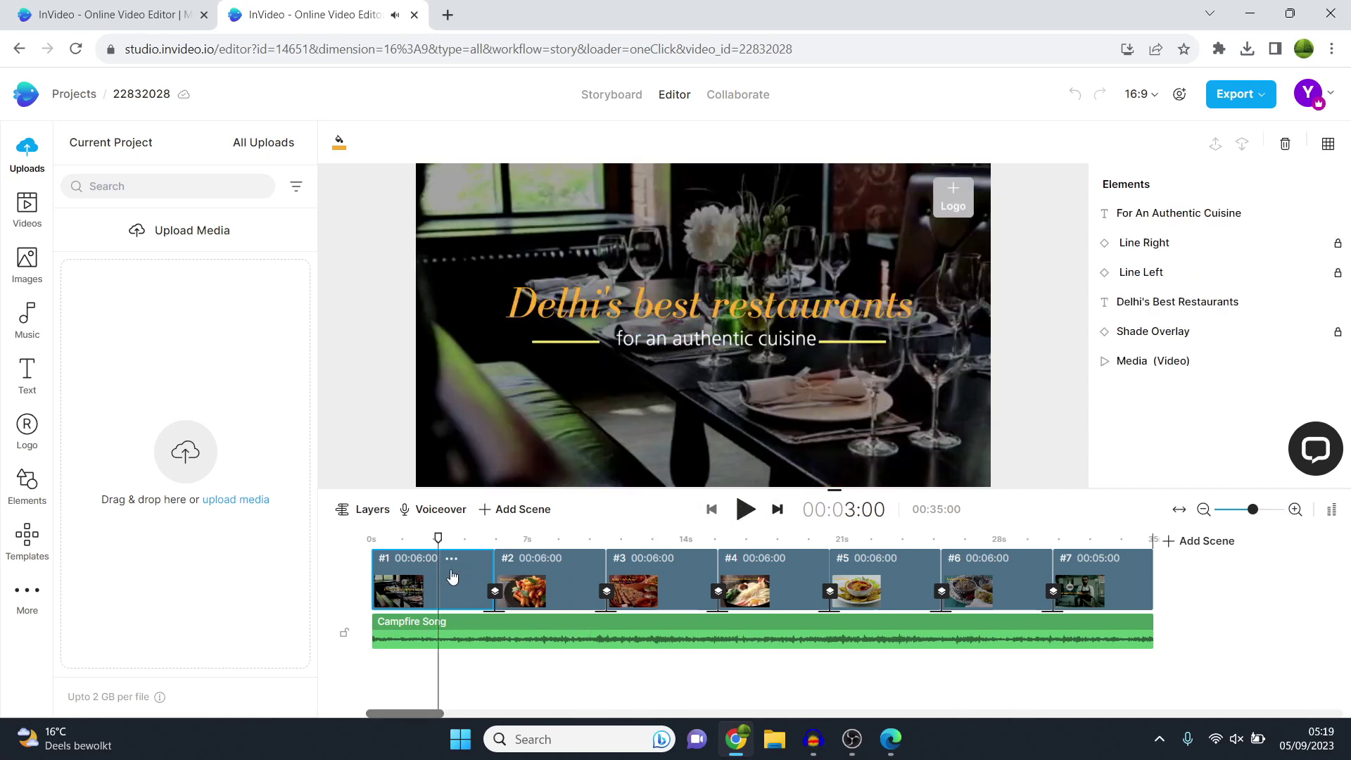
{"action": "mouse_move", "coordinate": [439, 539]}
{"action": "left_mouse_down"}
{"action": "mouse_move", "coordinate": [498, 536]}
{"action": "mouse_move", "coordinate": [448, 553]}
{"action": "left_mouse_up"}
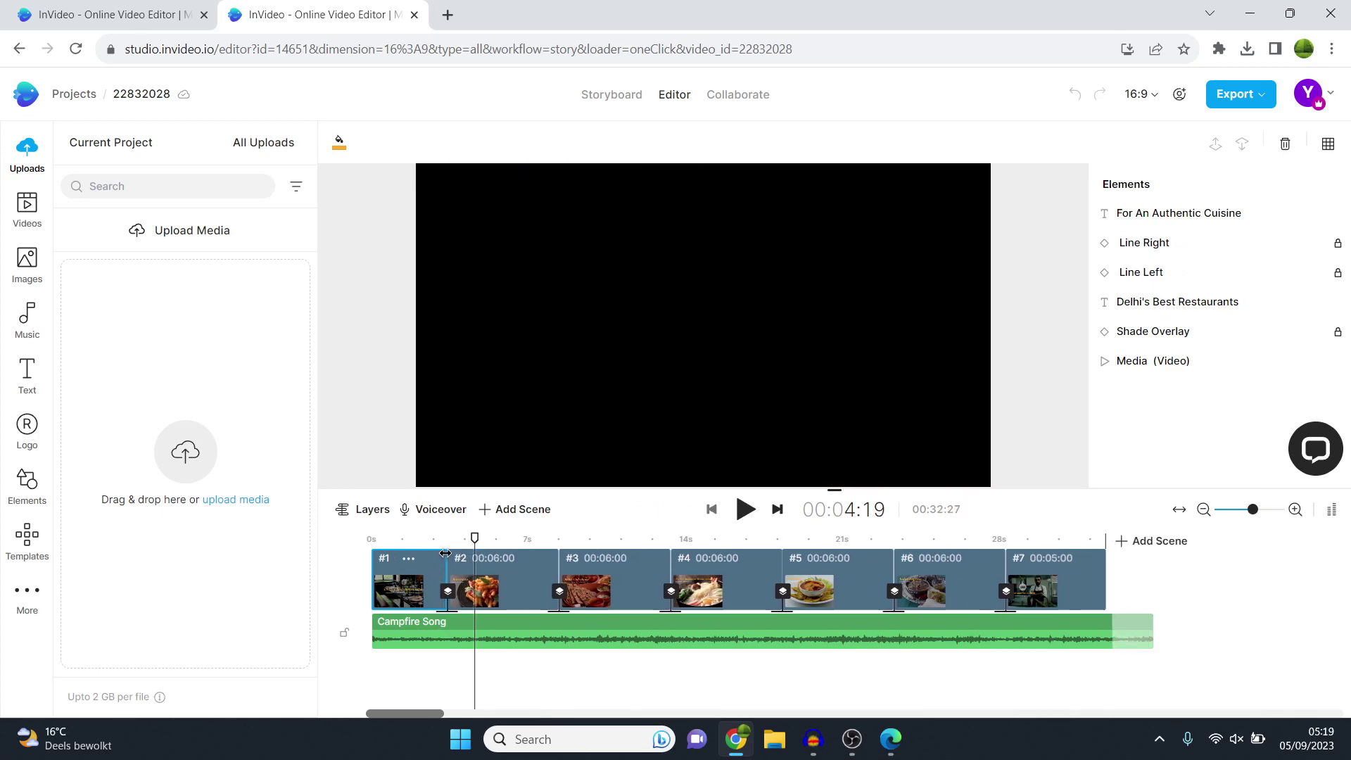
{"action": "left_click_drag", "start_coordinate": [445, 553], "coordinate": [442, 553]}
Step: Replay from the start and select the pasta video in the Sorrento scene
{"action": "left_click", "coordinate": [374, 529]}
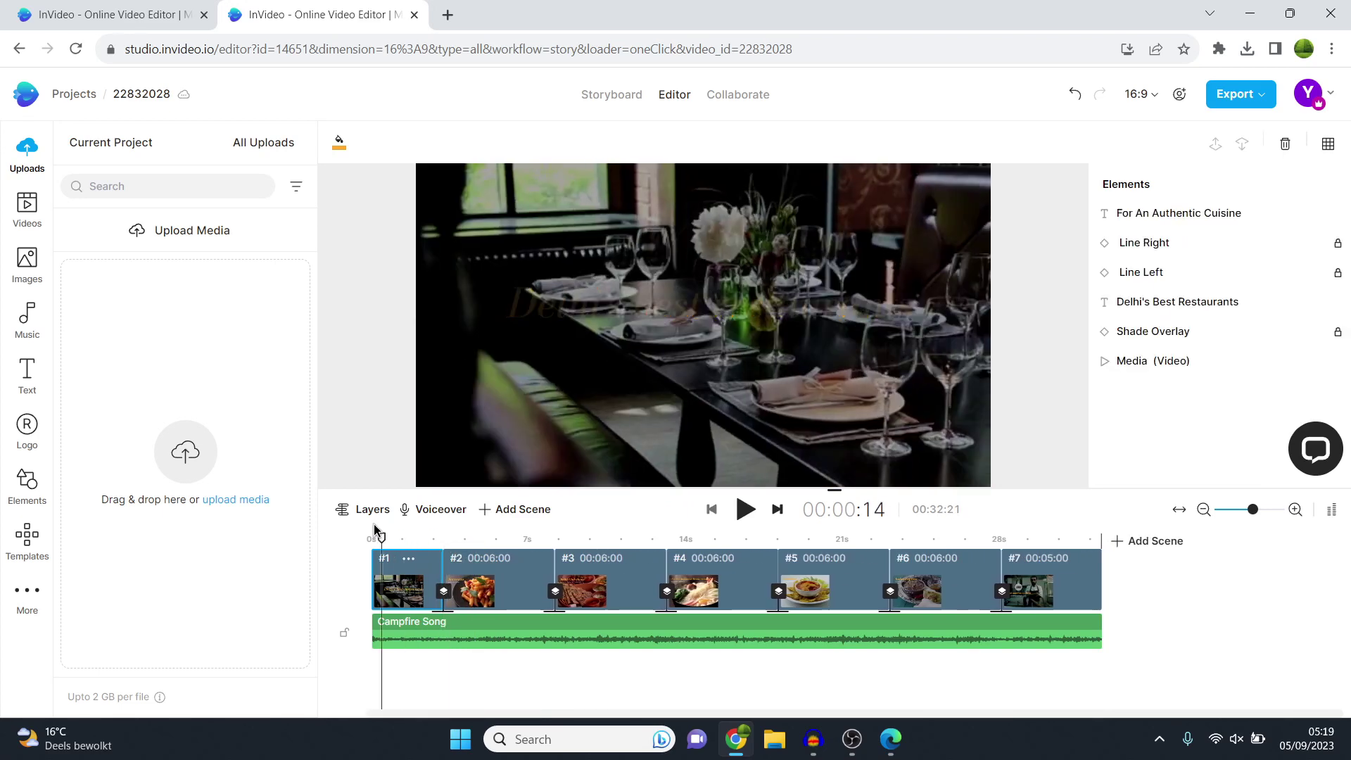
{"action": "left_click", "coordinate": [376, 535]}
{"action": "left_click", "coordinate": [747, 509]}
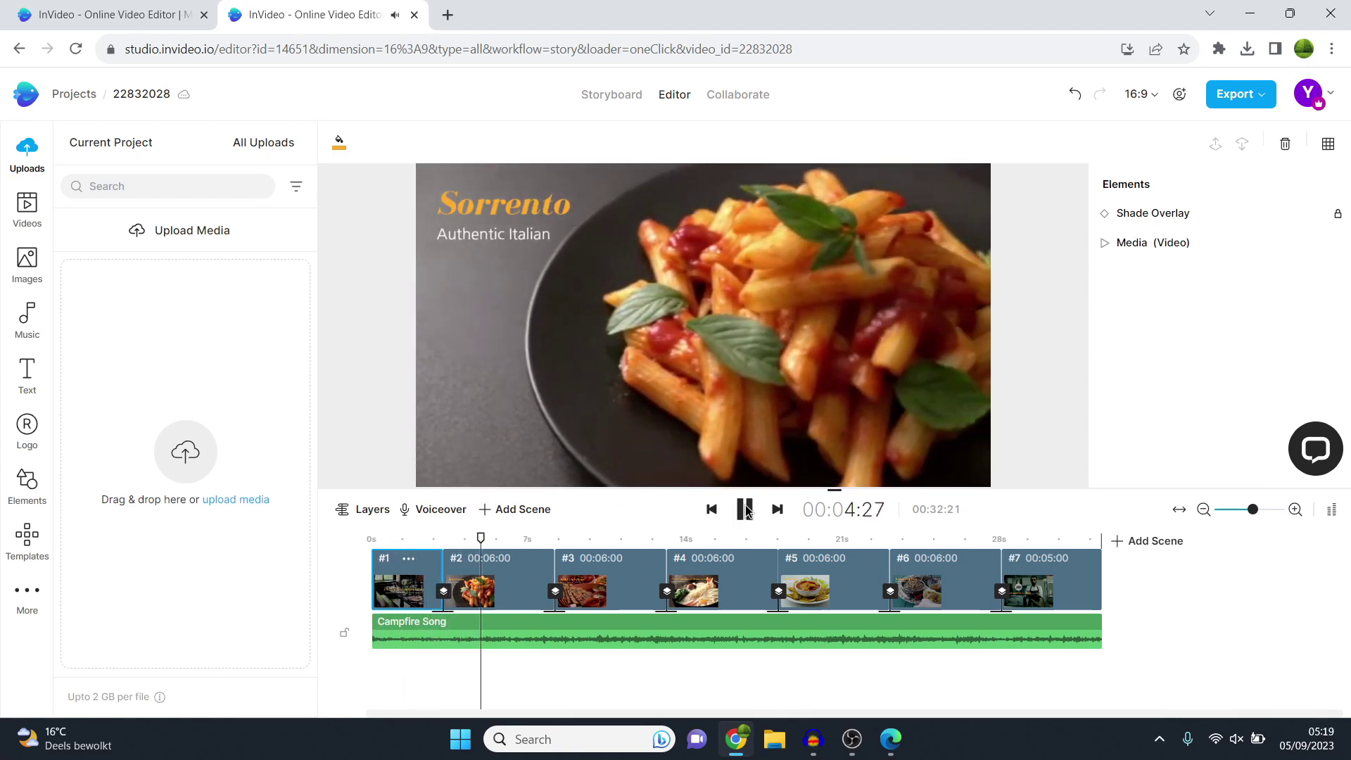
{"action": "left_click", "coordinate": [746, 509]}
{"action": "left_click", "coordinate": [860, 420]}
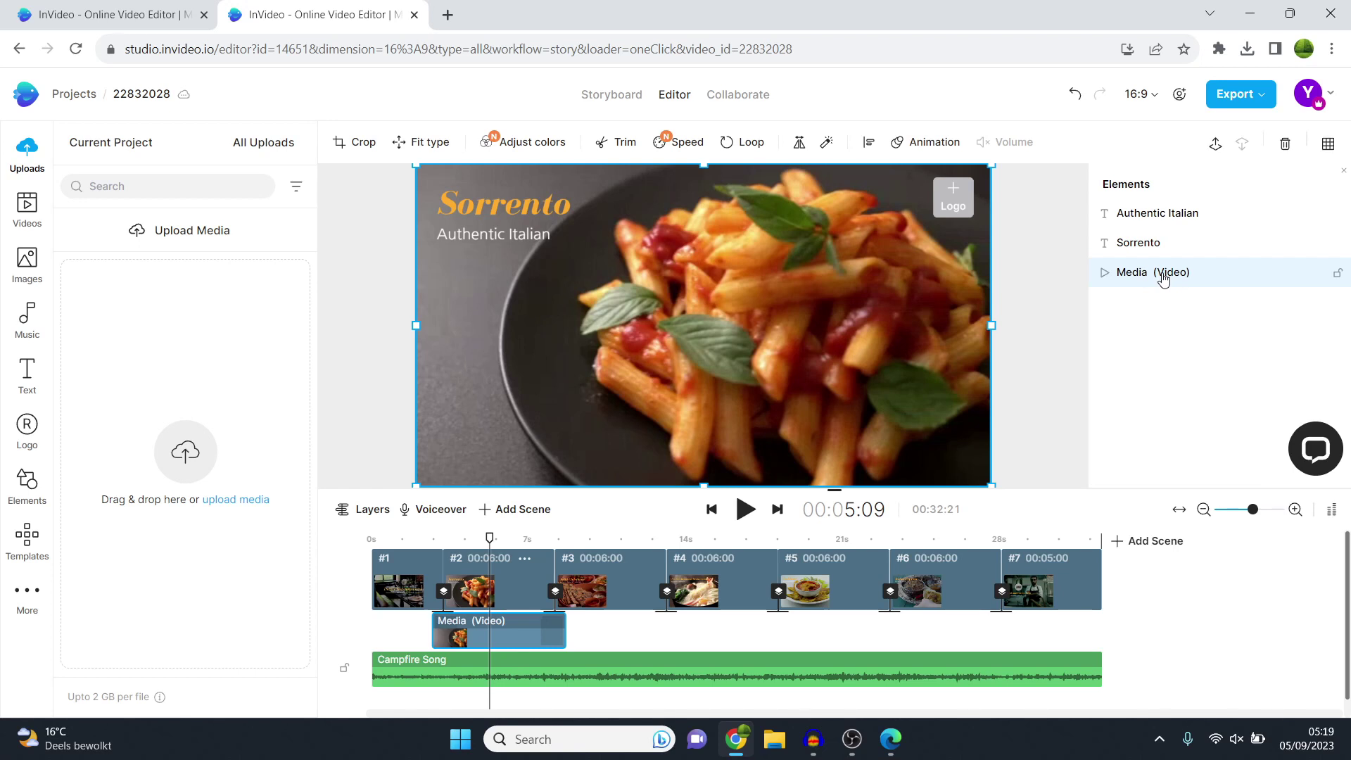
Step: Delete the Sorrento scene's pasta video and search the stock videos for 'pasta'
{"action": "key", "text": "Delete"}
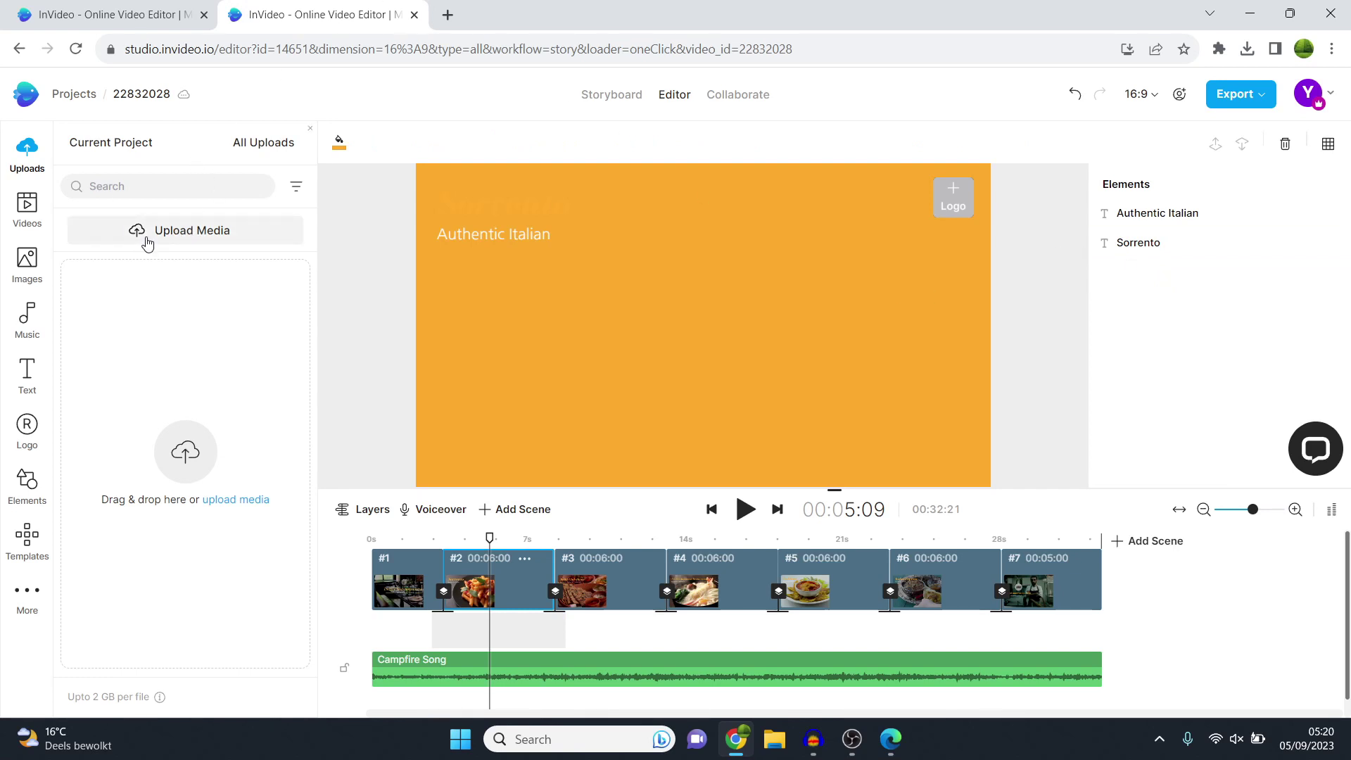
{"action": "left_click", "coordinate": [18, 211]}
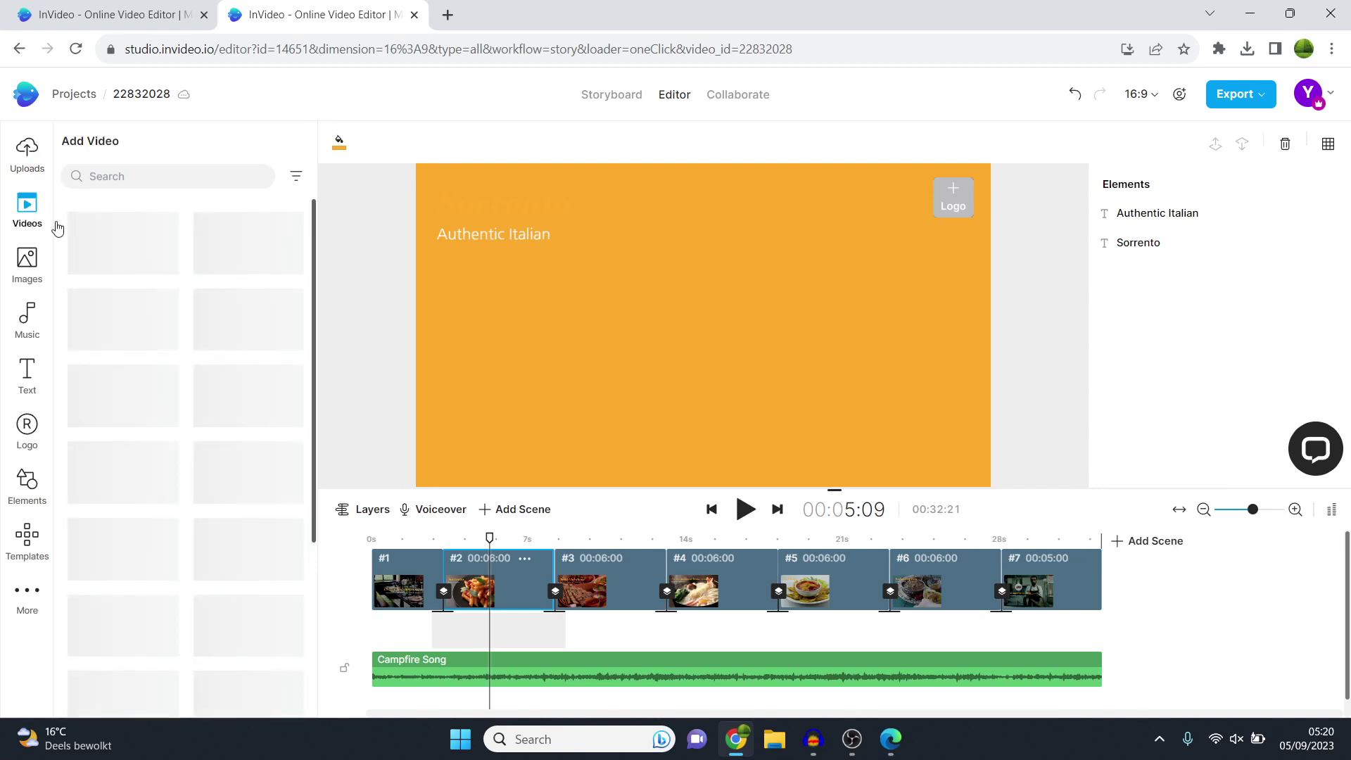
{"action": "left_click", "coordinate": [132, 173]}
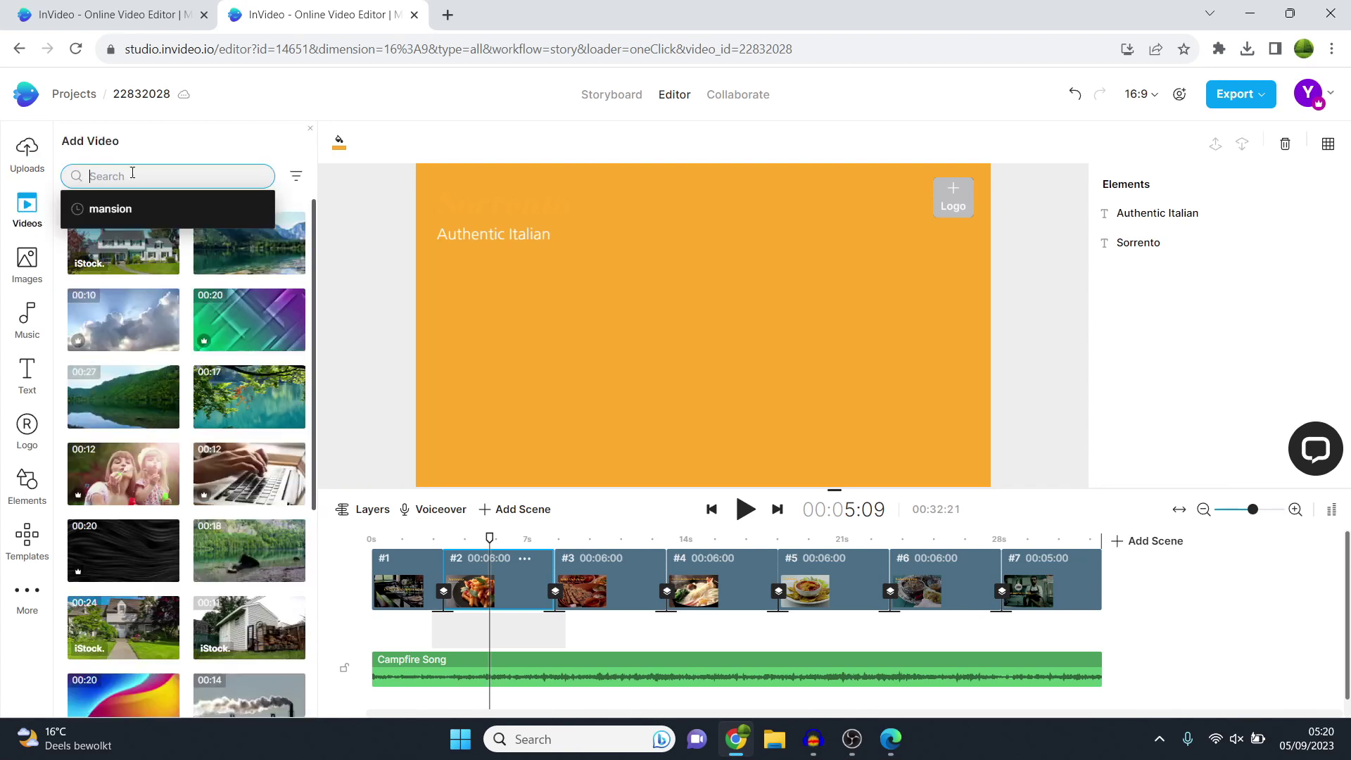
{"action": "type", "text": "pasta"}
{"action": "key", "text": "Return"}
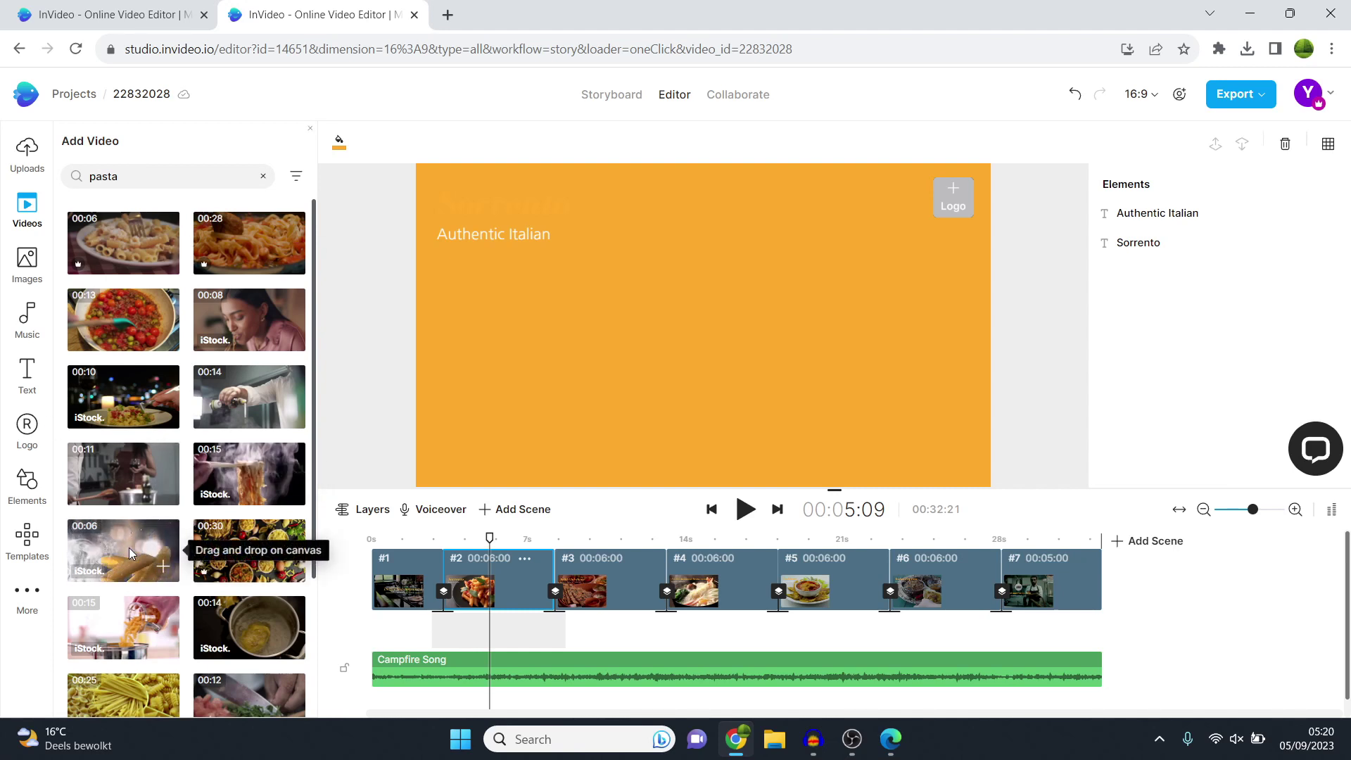
Step: Add the smoky falling-penne clip to the Sorrento scene, trimmed to about 0.6–3.2 s
{"action": "left_click_drag", "start_coordinate": [129, 553], "coordinate": [626, 335]}
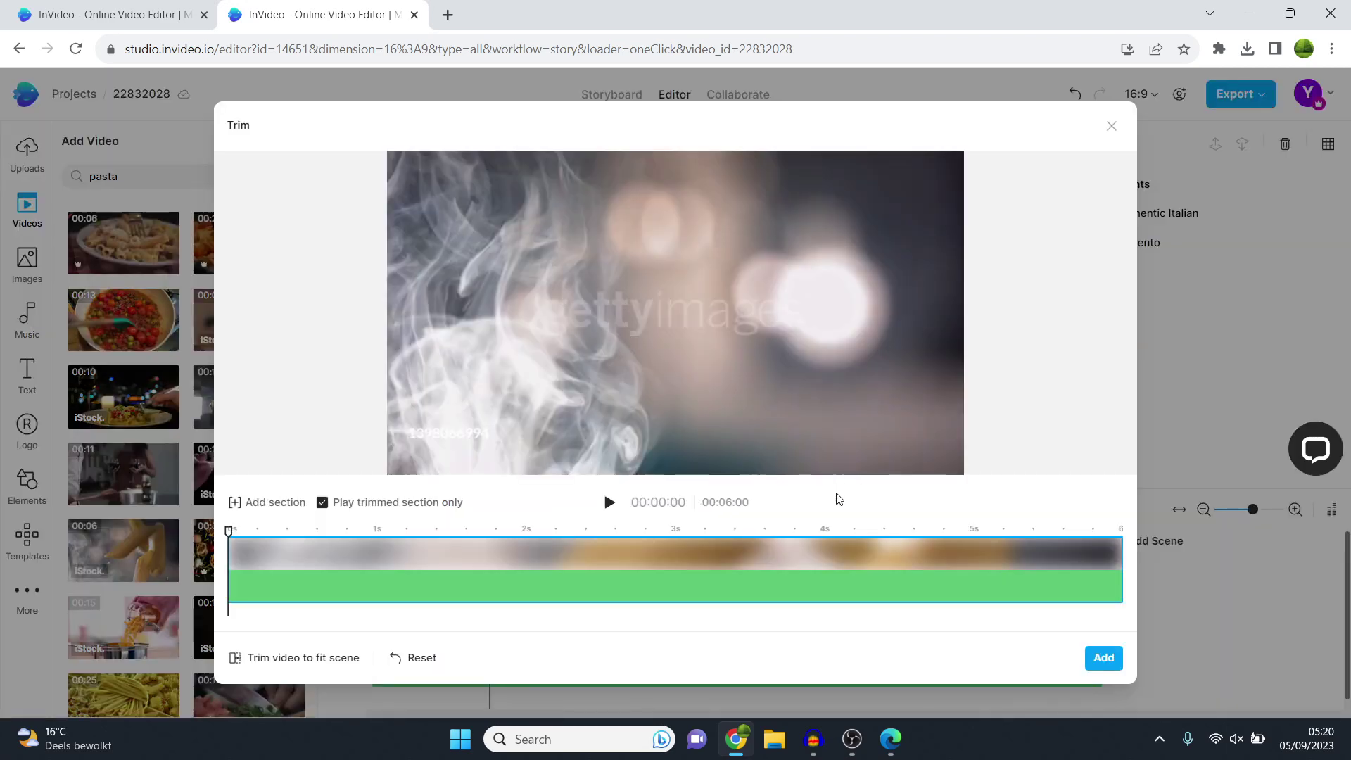
{"action": "left_click_drag", "start_coordinate": [1121, 550], "coordinate": [810, 550]}
{"action": "left_click", "coordinate": [610, 503]}
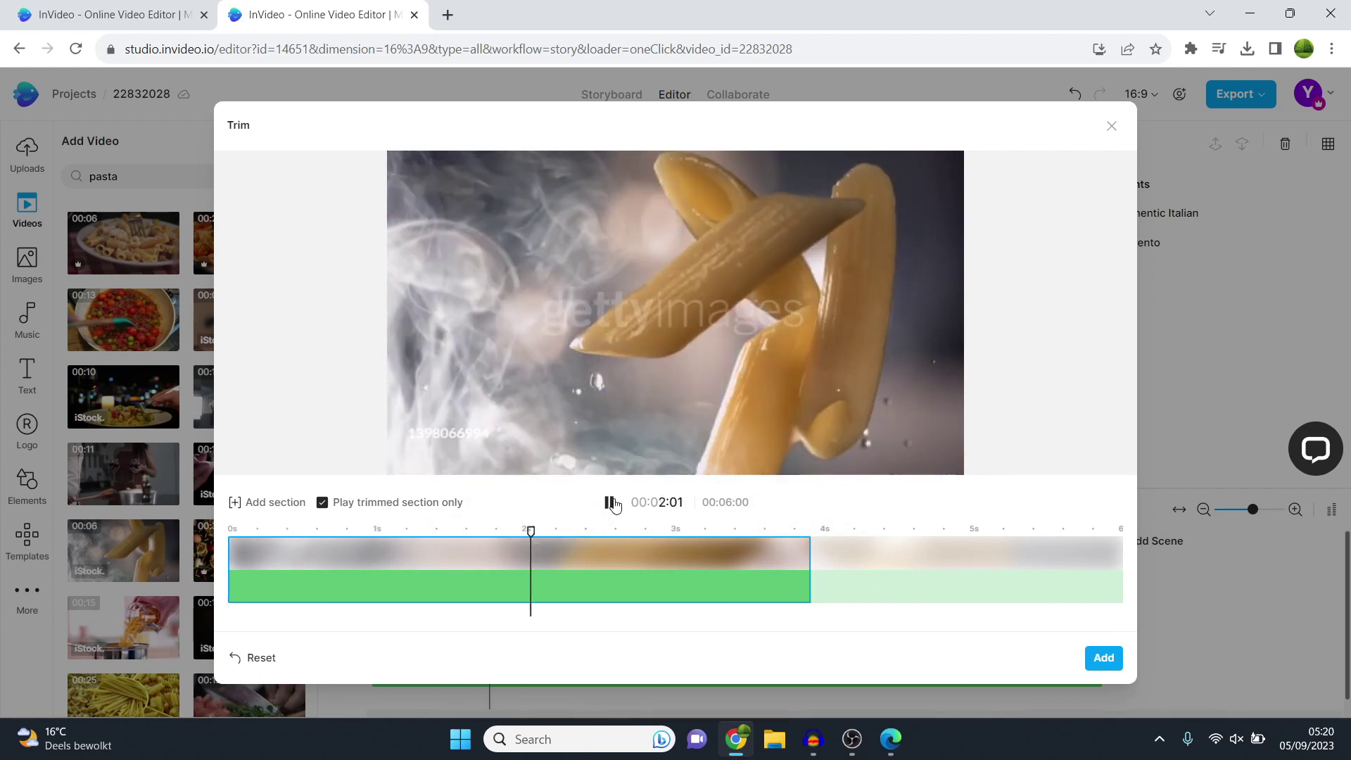
{"action": "left_click", "coordinate": [610, 502]}
{"action": "left_click_drag", "start_coordinate": [227, 562], "coordinate": [322, 556]}
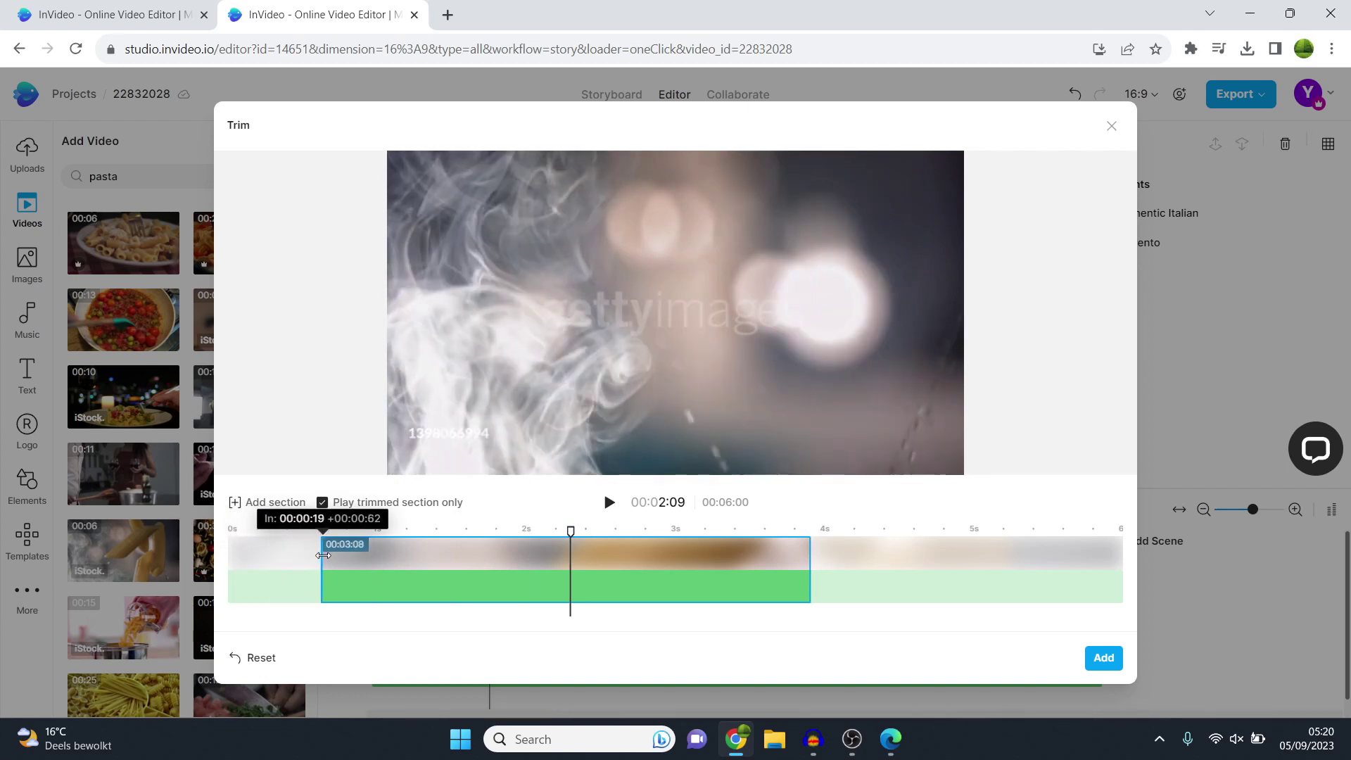
{"action": "left_click_drag", "start_coordinate": [570, 532], "coordinate": [288, 533]}
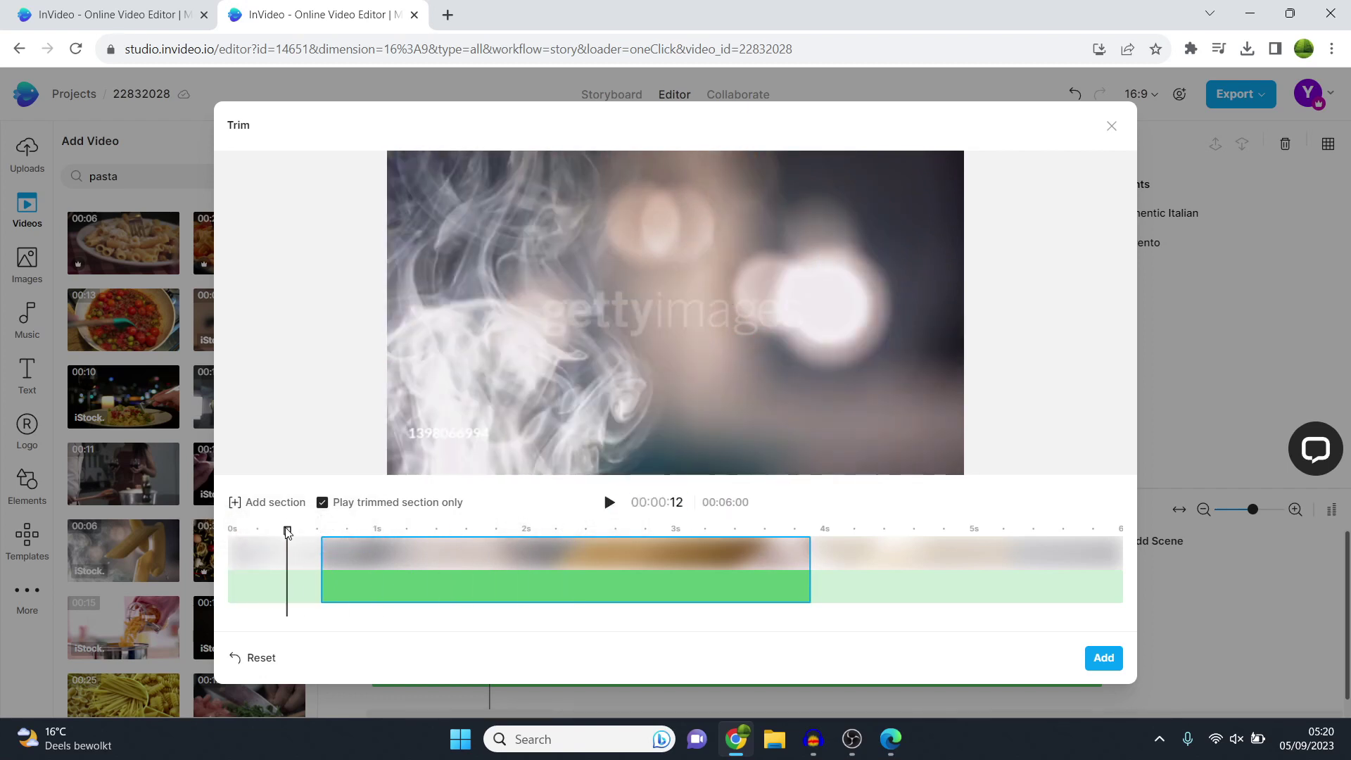
{"action": "left_click", "coordinate": [611, 502]}
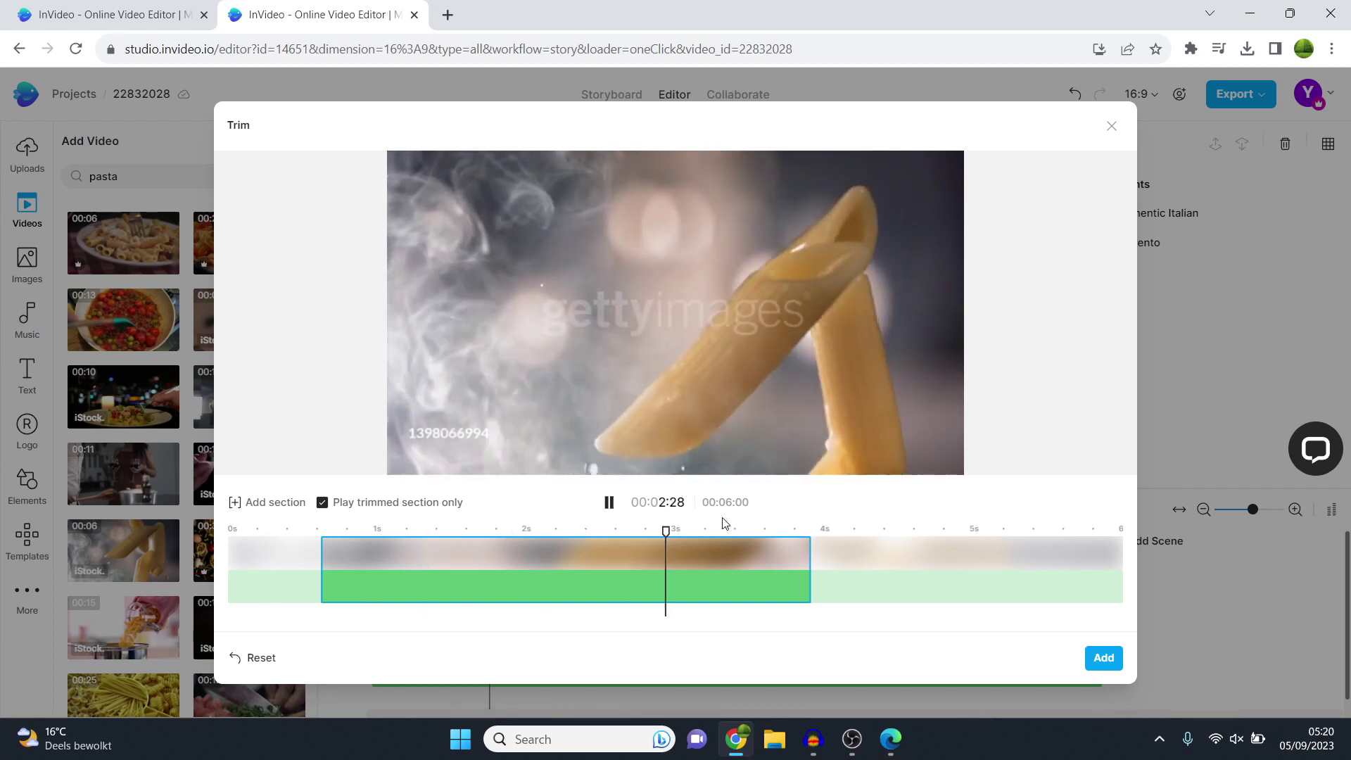
{"action": "left_click", "coordinate": [1108, 651]}
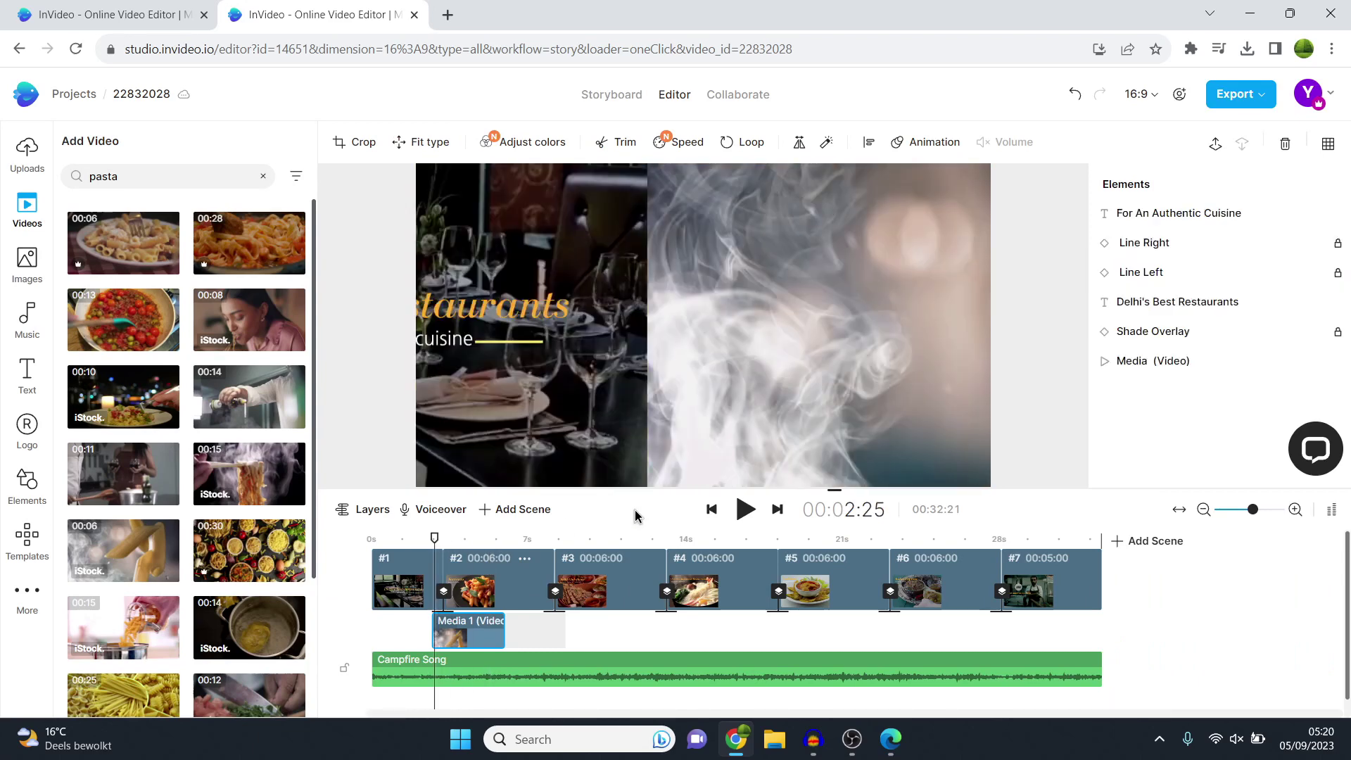
{"action": "left_click", "coordinate": [745, 508]}
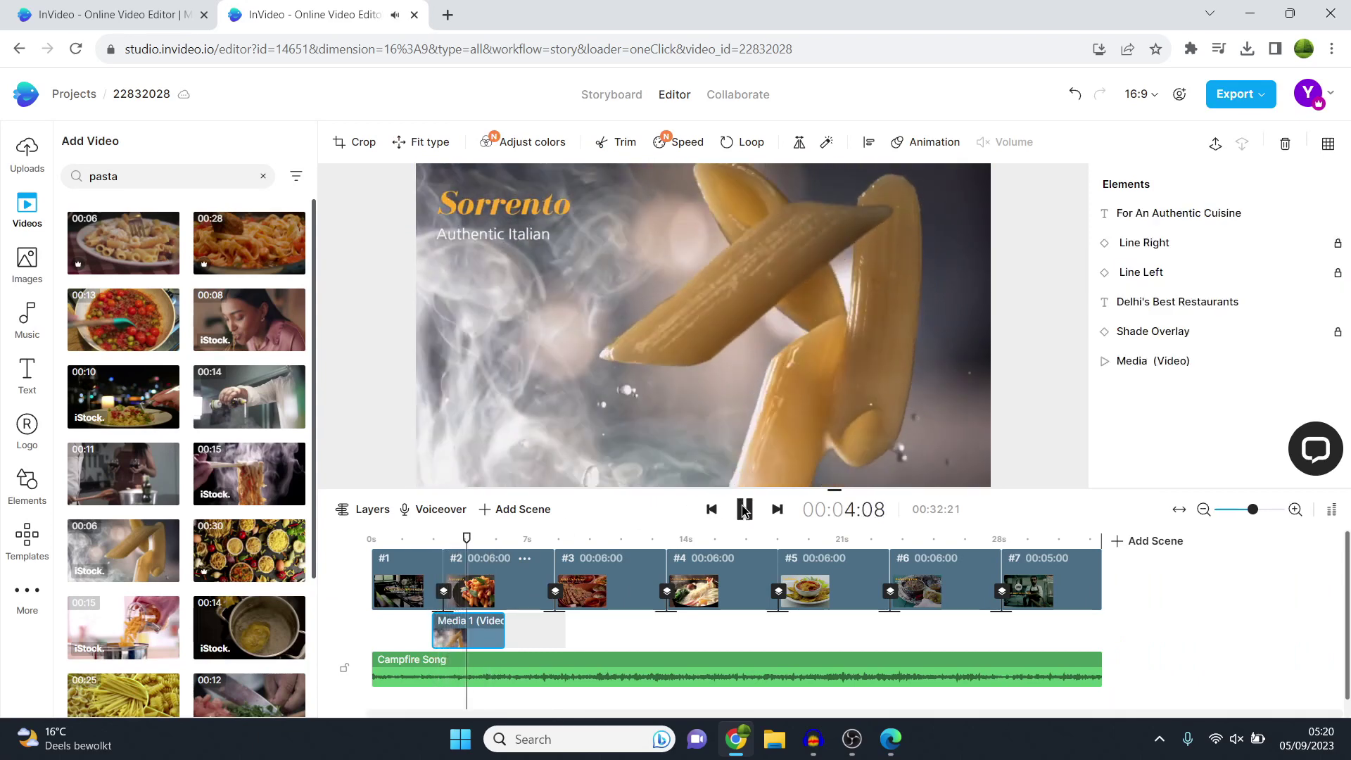
{"action": "left_click", "coordinate": [745, 509]}
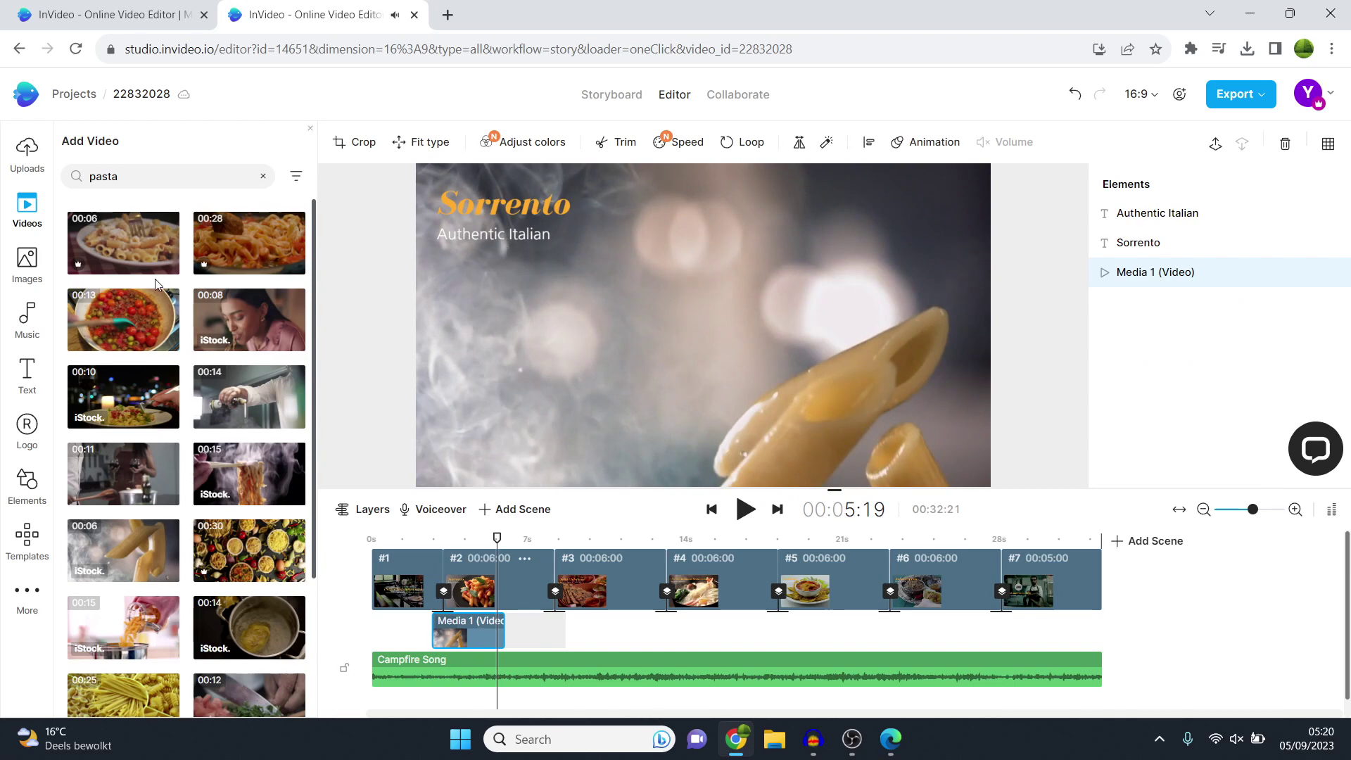
{"action": "left_click_drag", "start_coordinate": [133, 243], "coordinate": [553, 310]}
{"action": "left_click", "coordinate": [622, 487]}
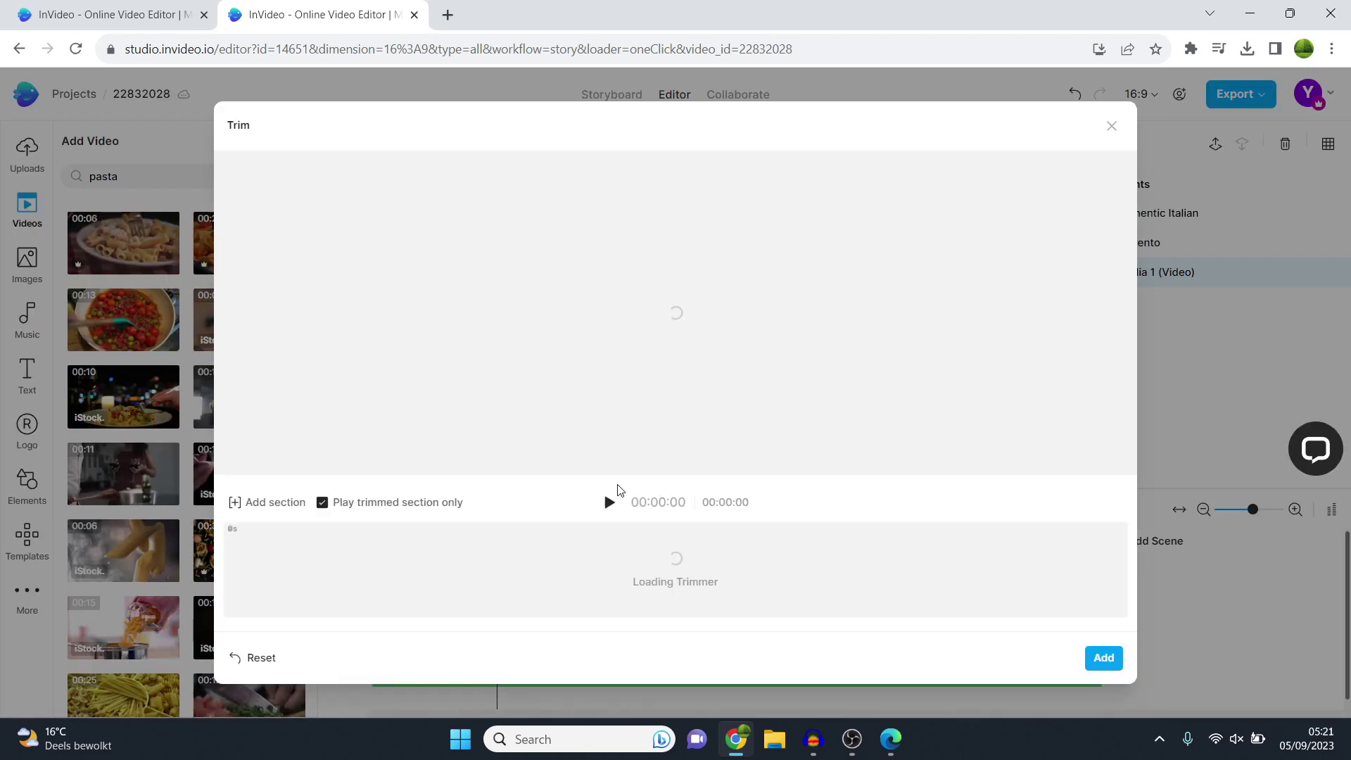
{"action": "left_click", "coordinate": [1103, 658]}
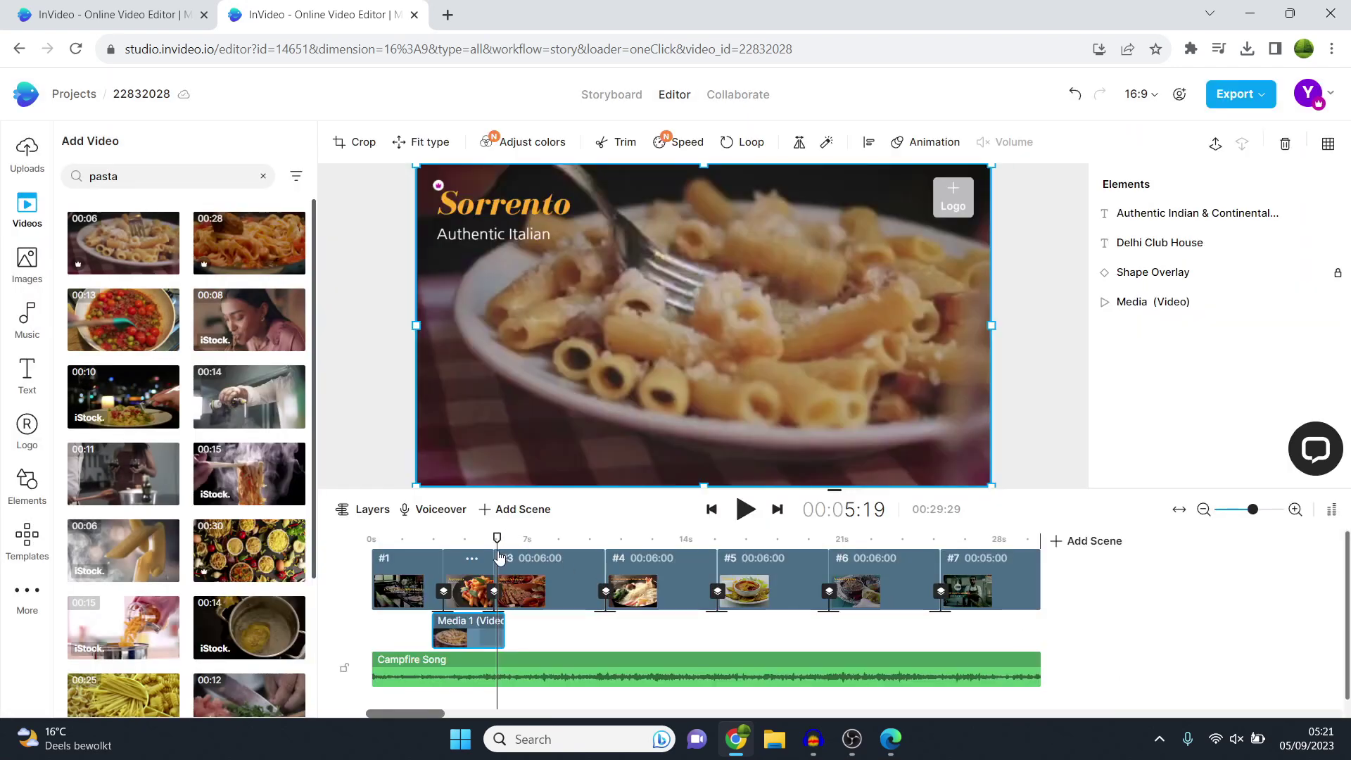
{"action": "left_click_drag", "start_coordinate": [500, 546], "coordinate": [430, 541]}
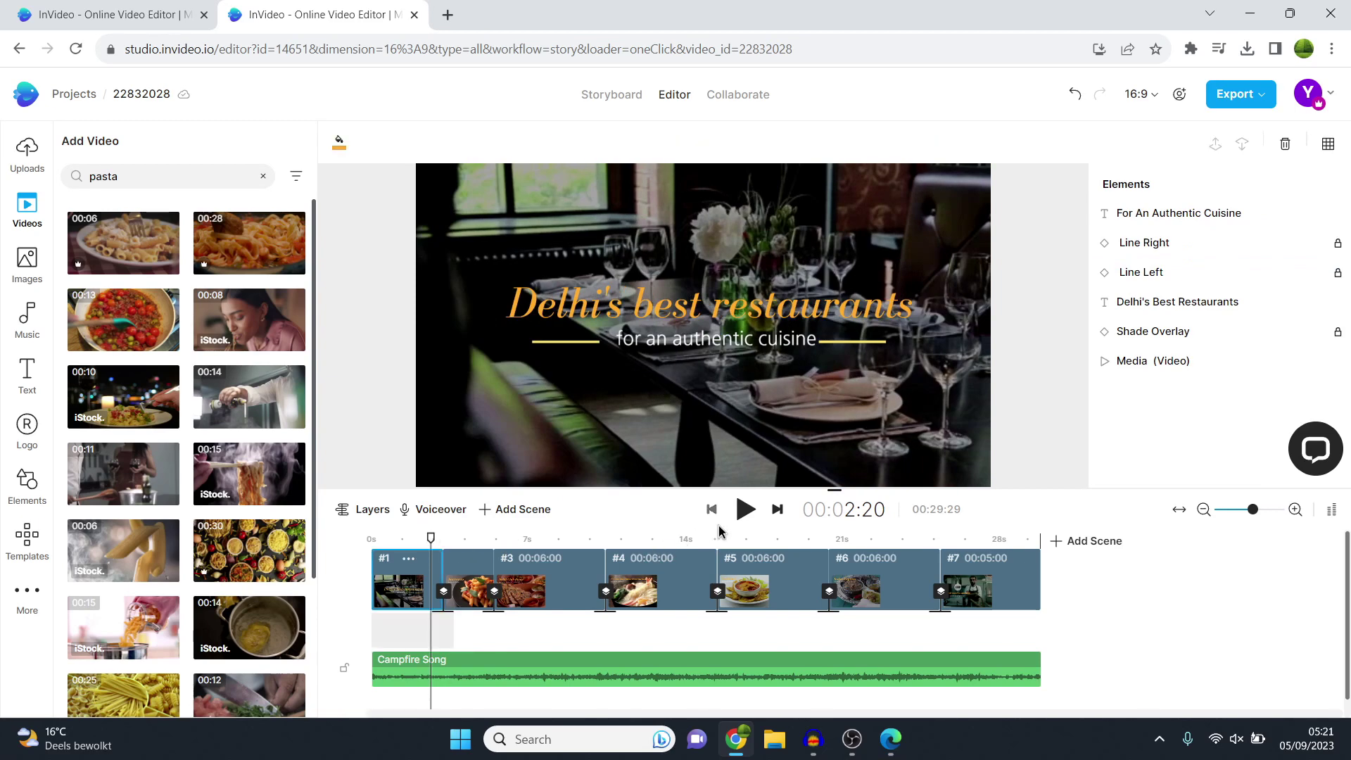
{"action": "left_click", "coordinate": [744, 521]}
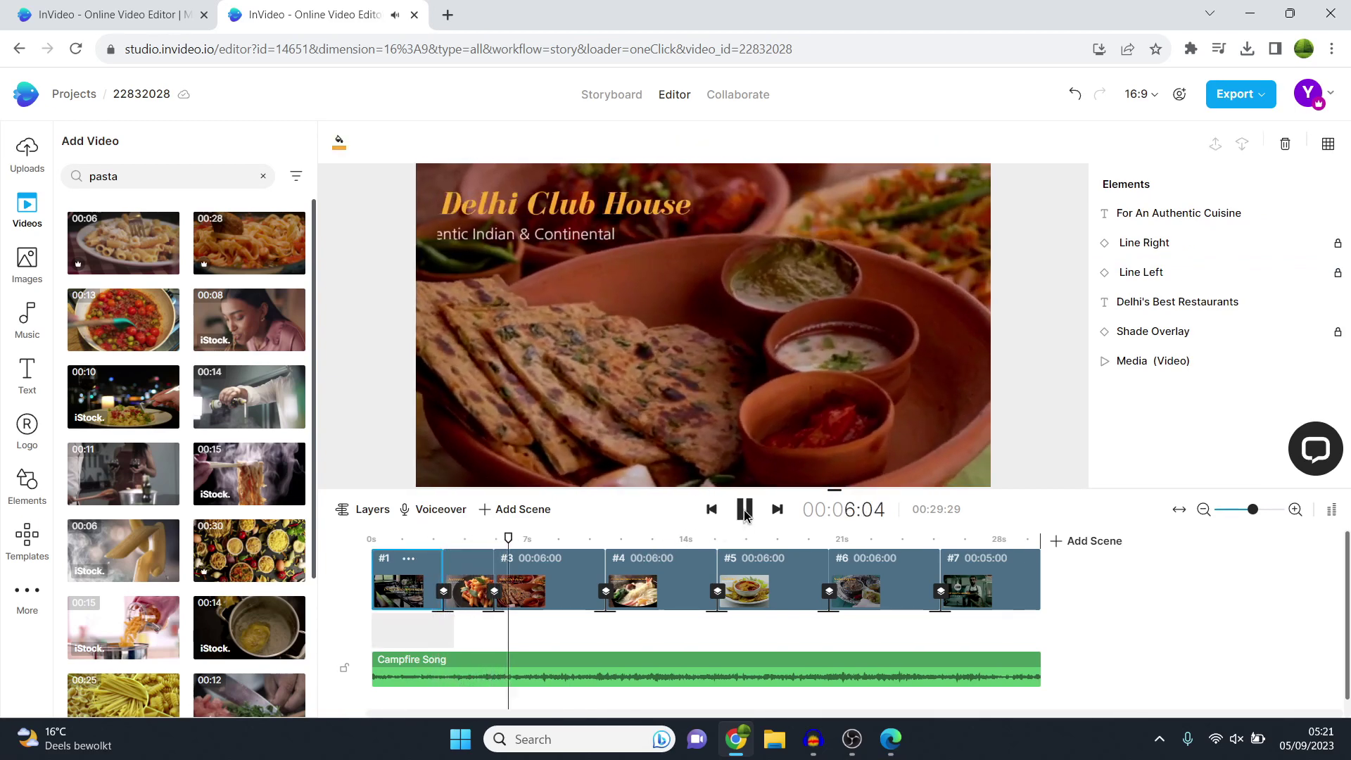
{"action": "left_click", "coordinate": [745, 512]}
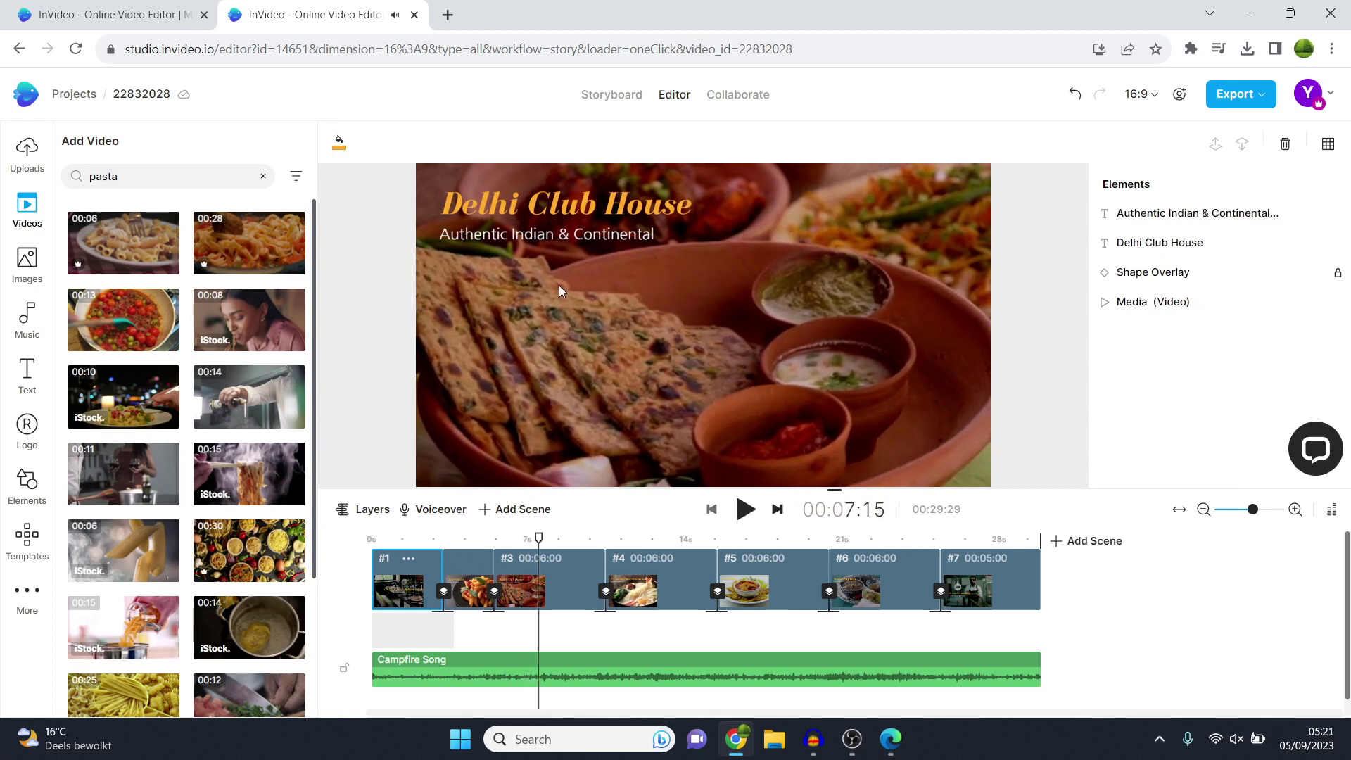
Step: Change the stock video search from 'pasta' to 'indian food'
{"action": "left_click_drag", "start_coordinate": [136, 172], "coordinate": [48, 166]}
{"action": "type", "text": "indian"}
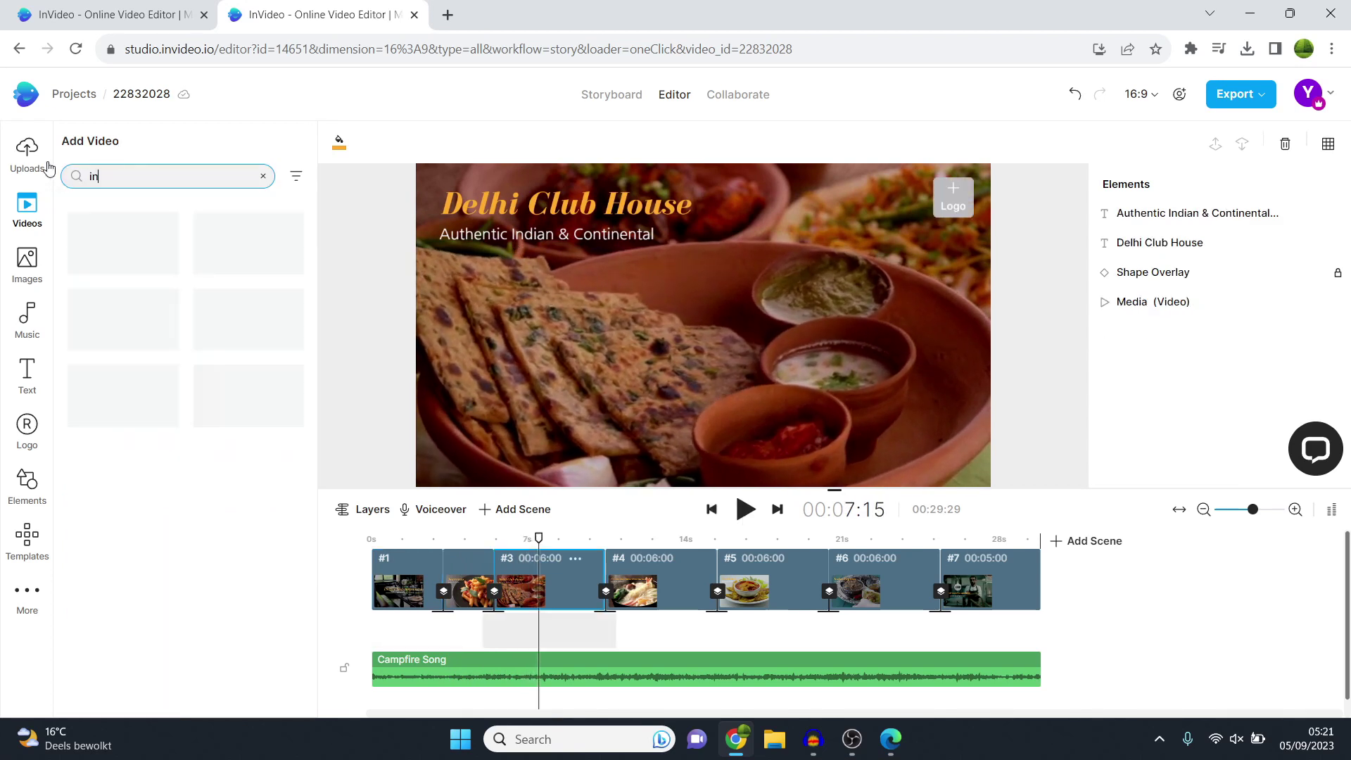
{"action": "left_click", "coordinate": [126, 174]}
{"action": "type", "text": "food"}
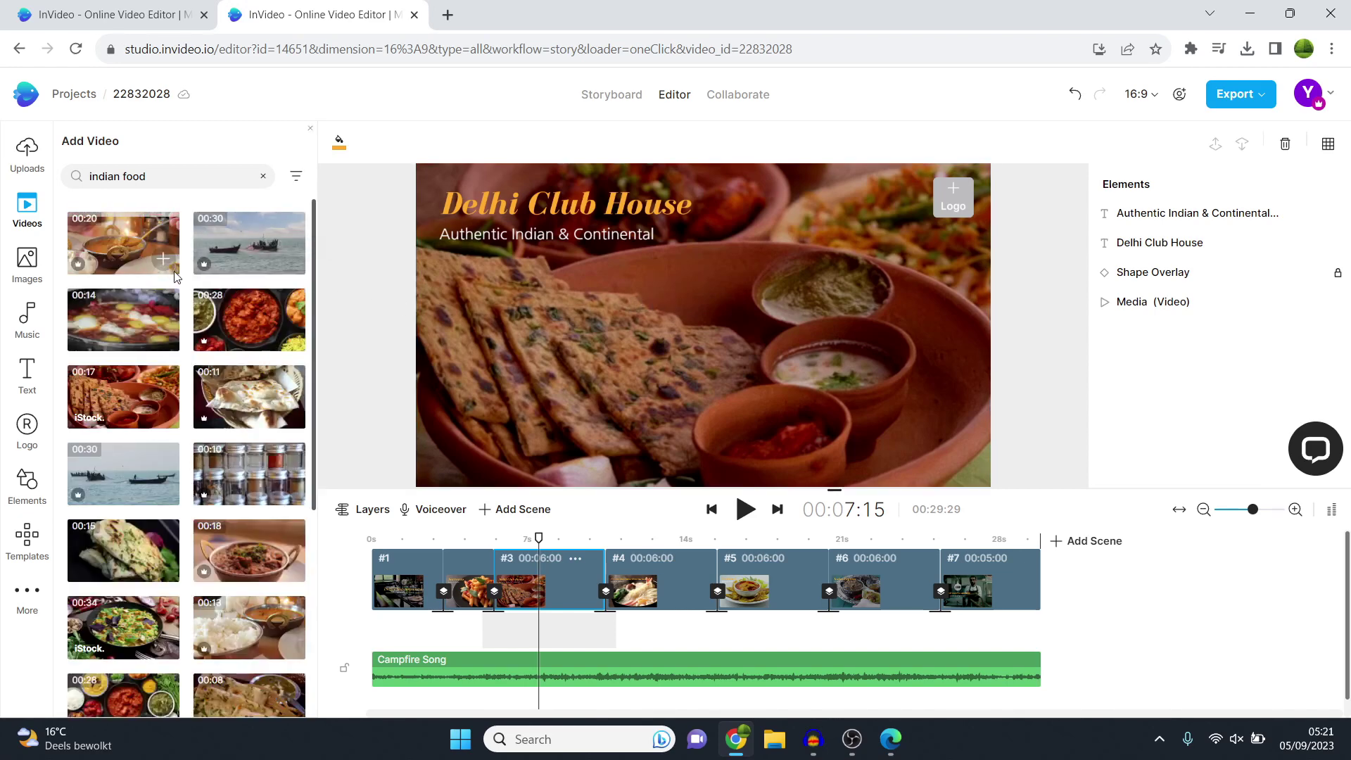
Step: Replace the Delhi Club House scene's footage with a curry-over-rice clip
{"action": "left_click_drag", "start_coordinate": [123, 243], "coordinate": [552, 303]}
{"action": "left_click", "coordinate": [603, 491]}
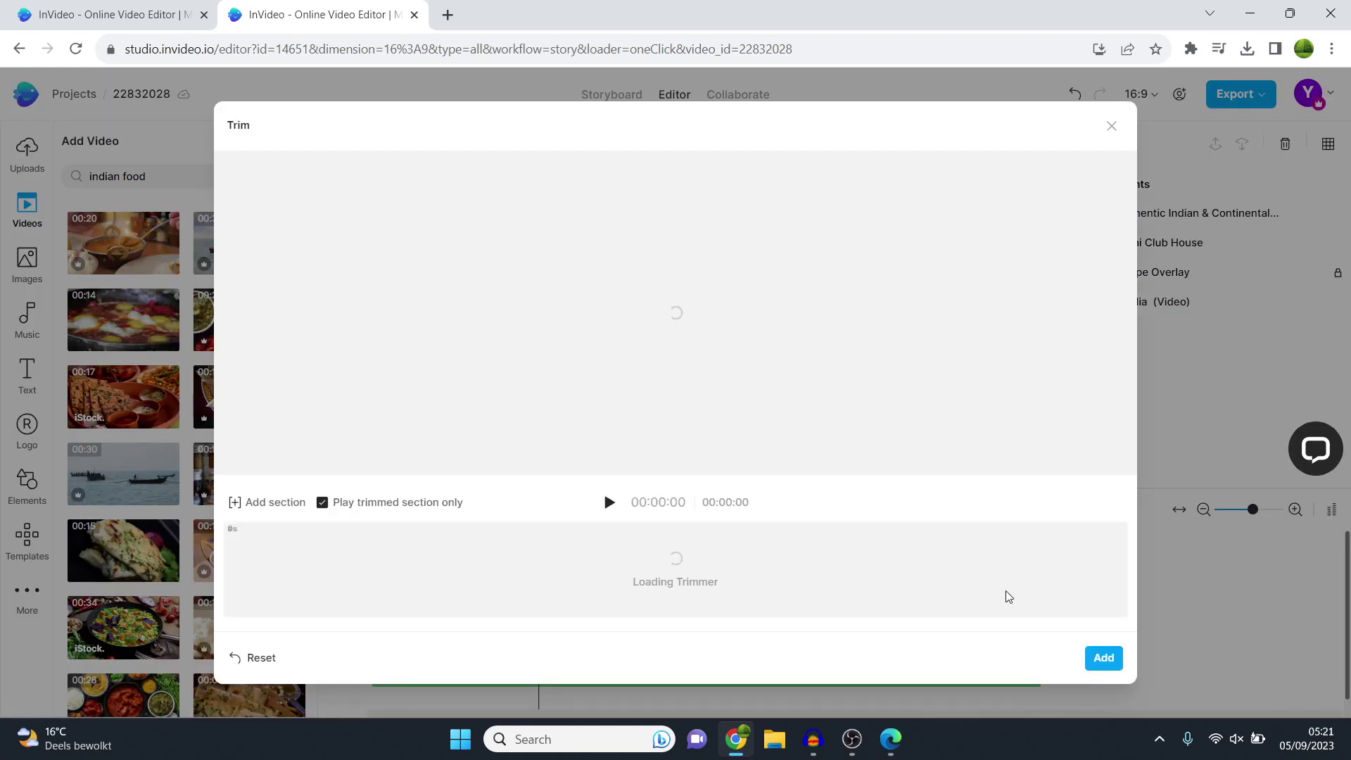
{"action": "left_click", "coordinate": [1104, 658]}
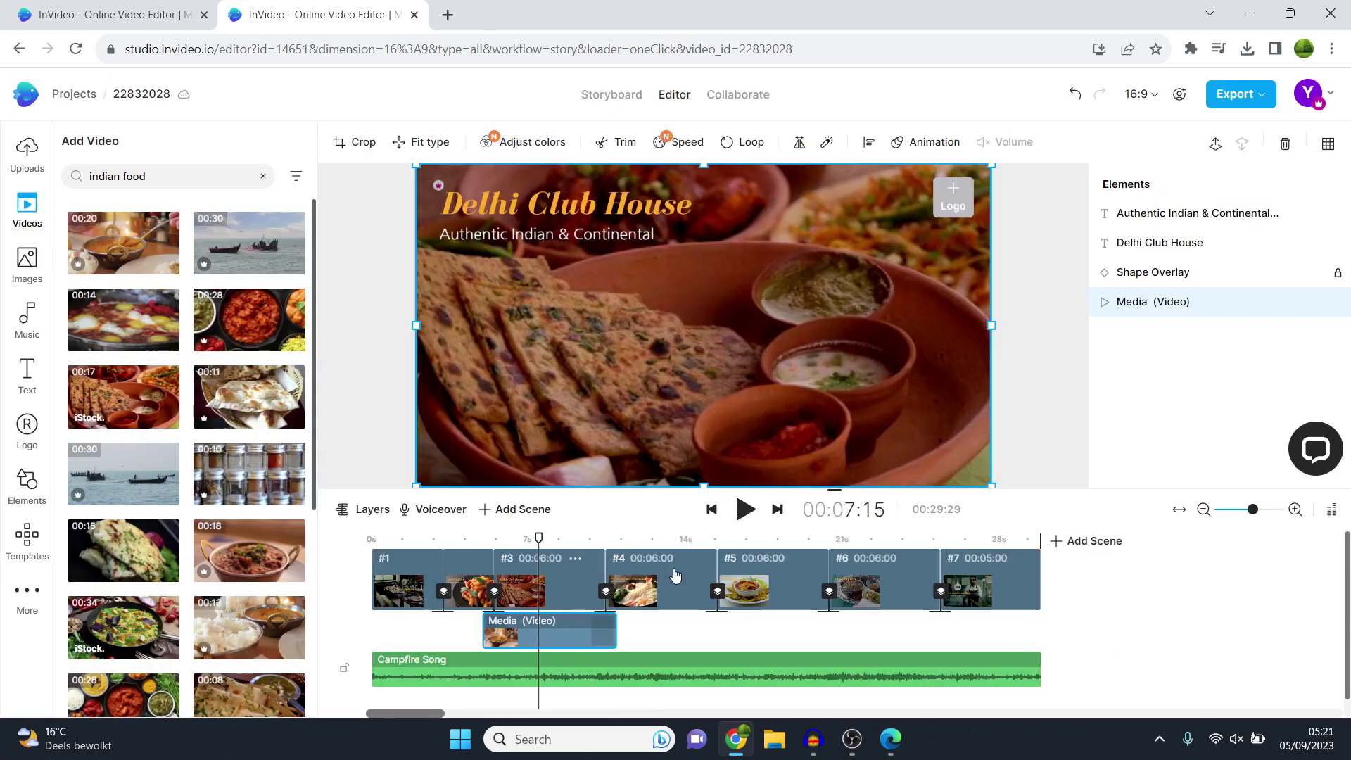
{"action": "left_click", "coordinate": [483, 540]}
{"action": "left_click_drag", "start_coordinate": [483, 543], "coordinate": [971, 558]}
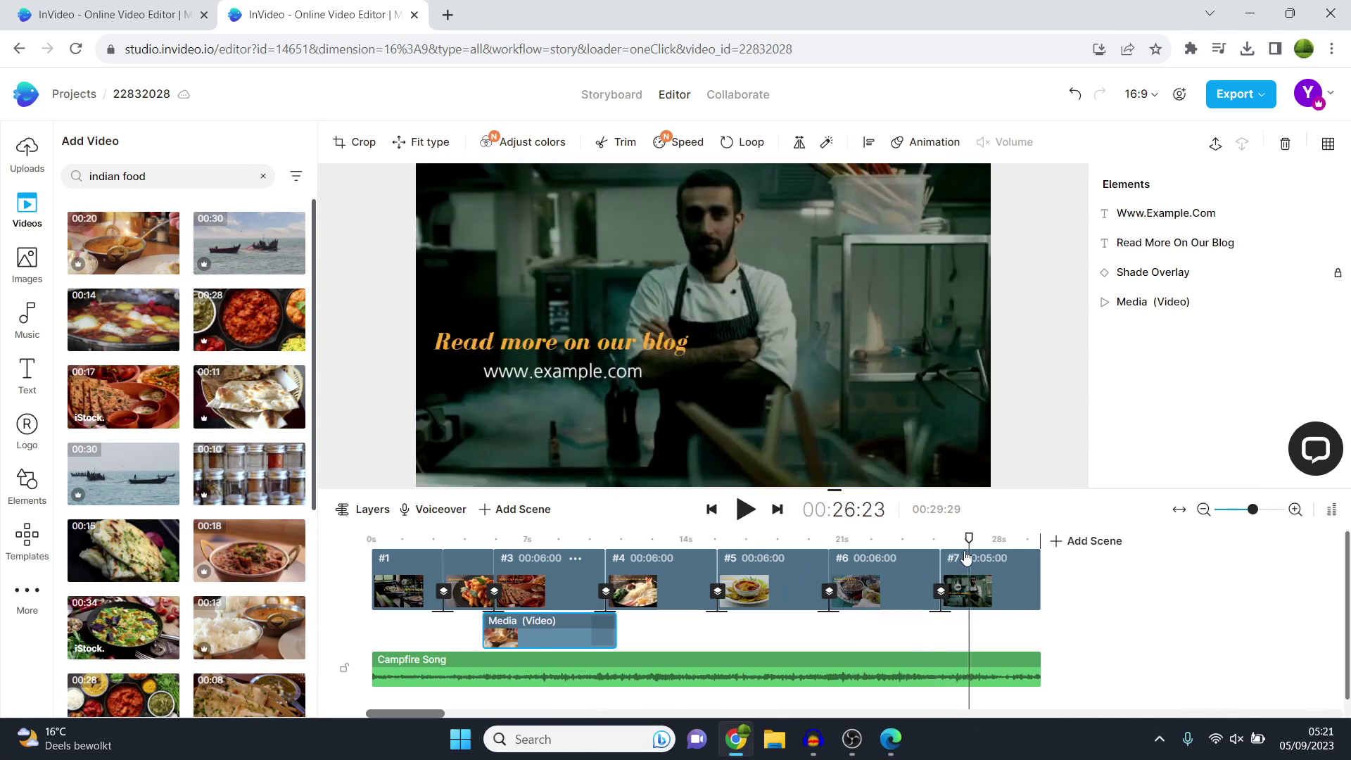
Step: Change the opening title from Delhi's to 'Amsterdam best restaurants'
{"action": "left_click", "coordinate": [746, 509]}
{"action": "left_click", "coordinate": [752, 516]}
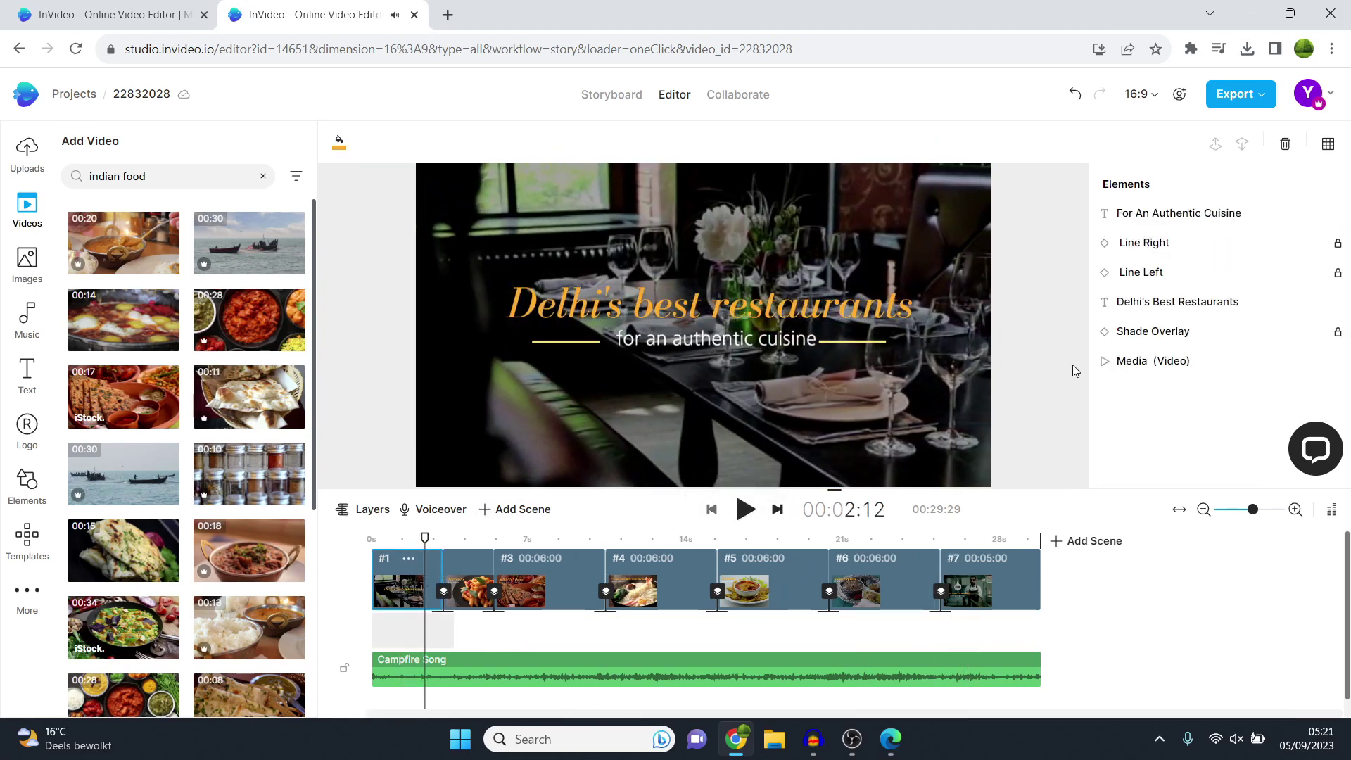
{"action": "left_click", "coordinate": [1170, 304]}
{"action": "left_click_drag", "start_coordinate": [1156, 310], "coordinate": [1117, 313]}
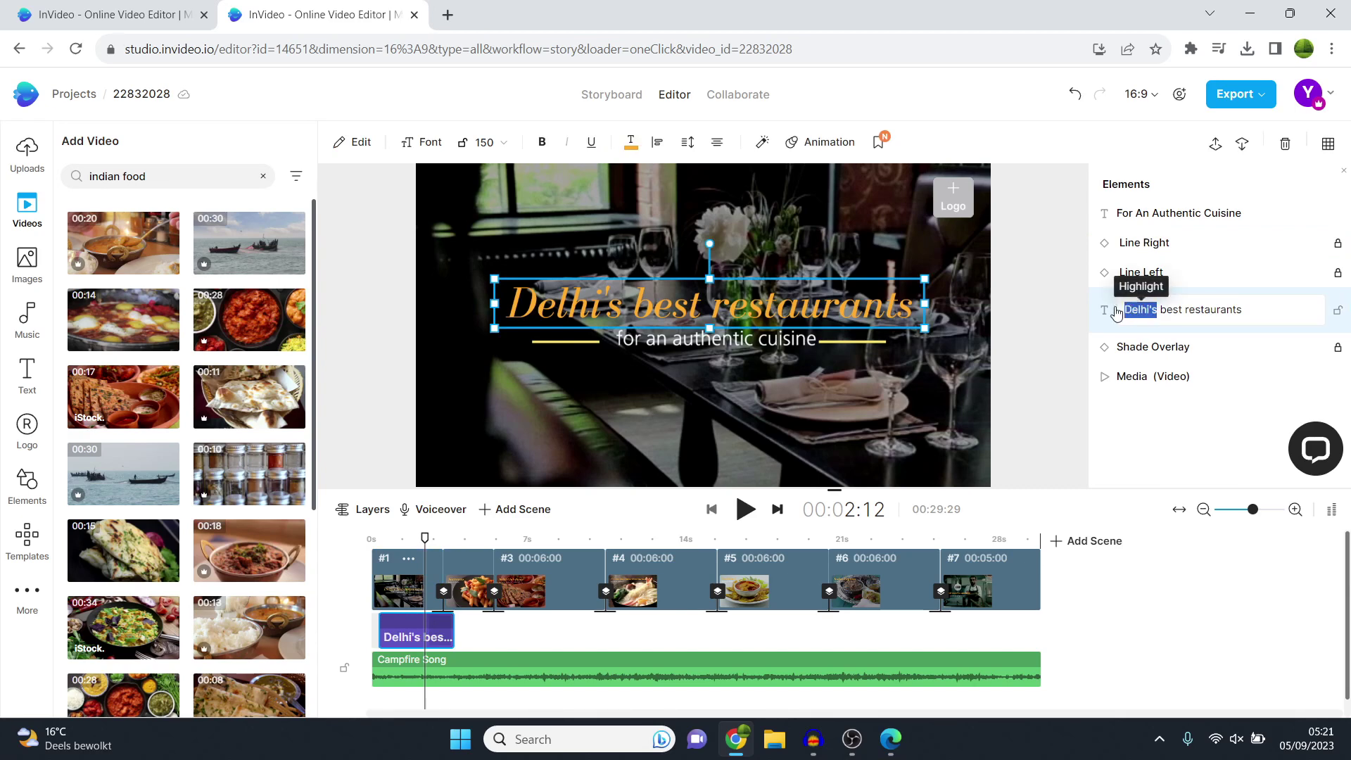
{"action": "type", "text": "Amsterda"}
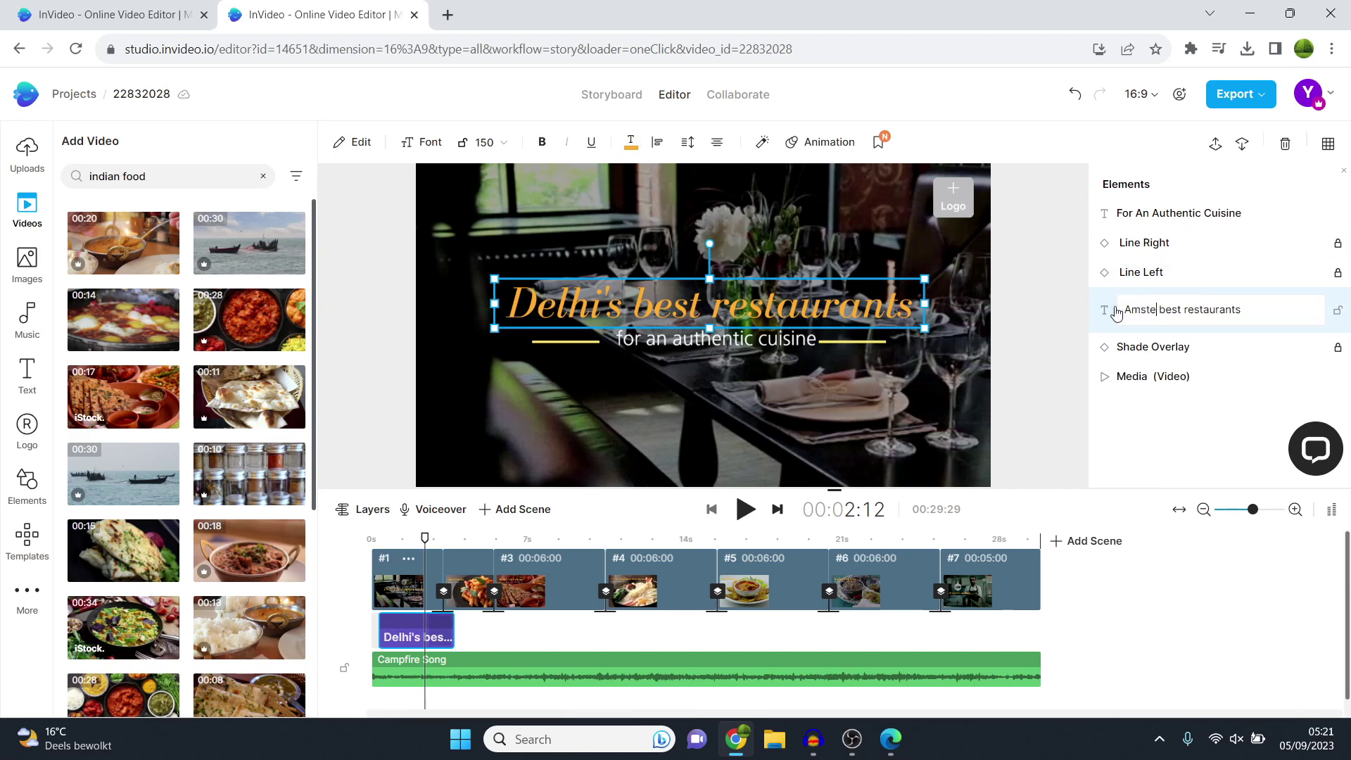
{"action": "type", "text": "m"}
{"action": "key", "text": "Return"}
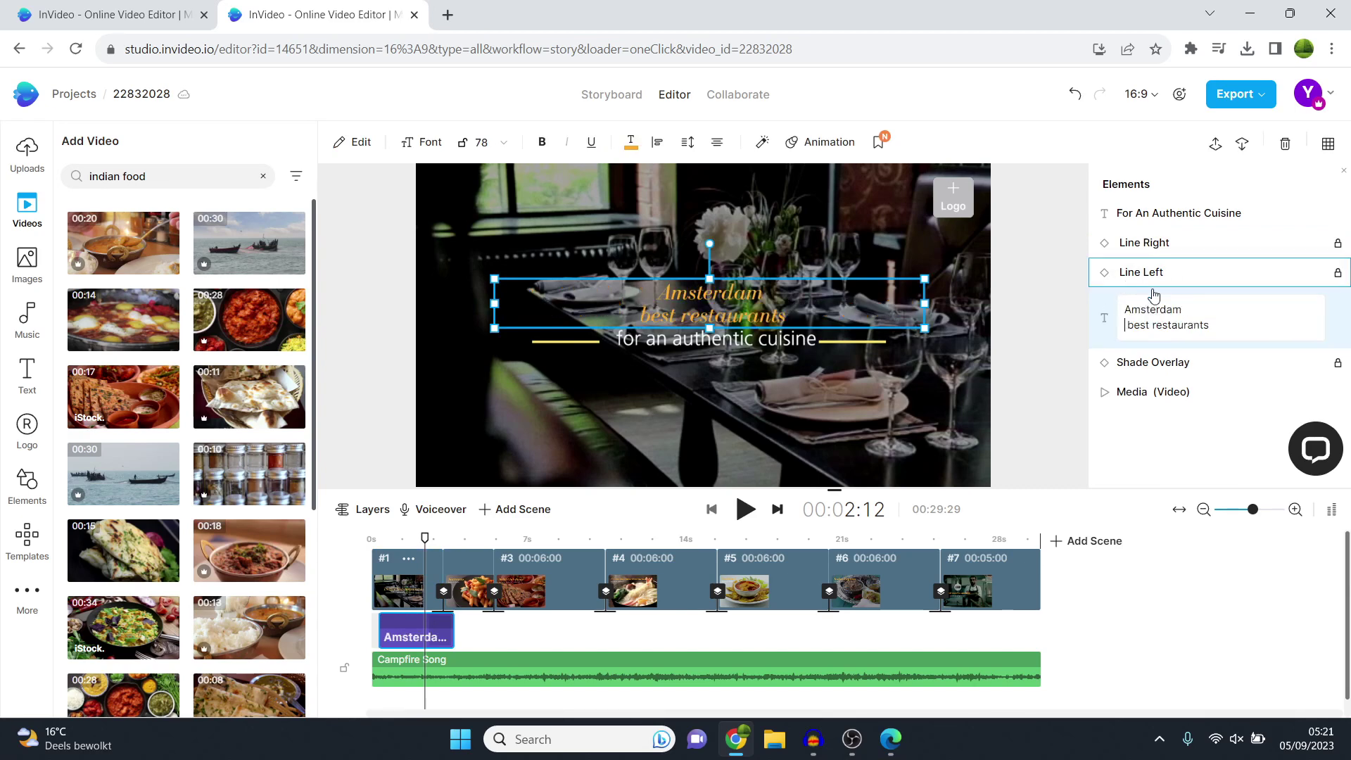
{"action": "key", "text": "BackSpace"}
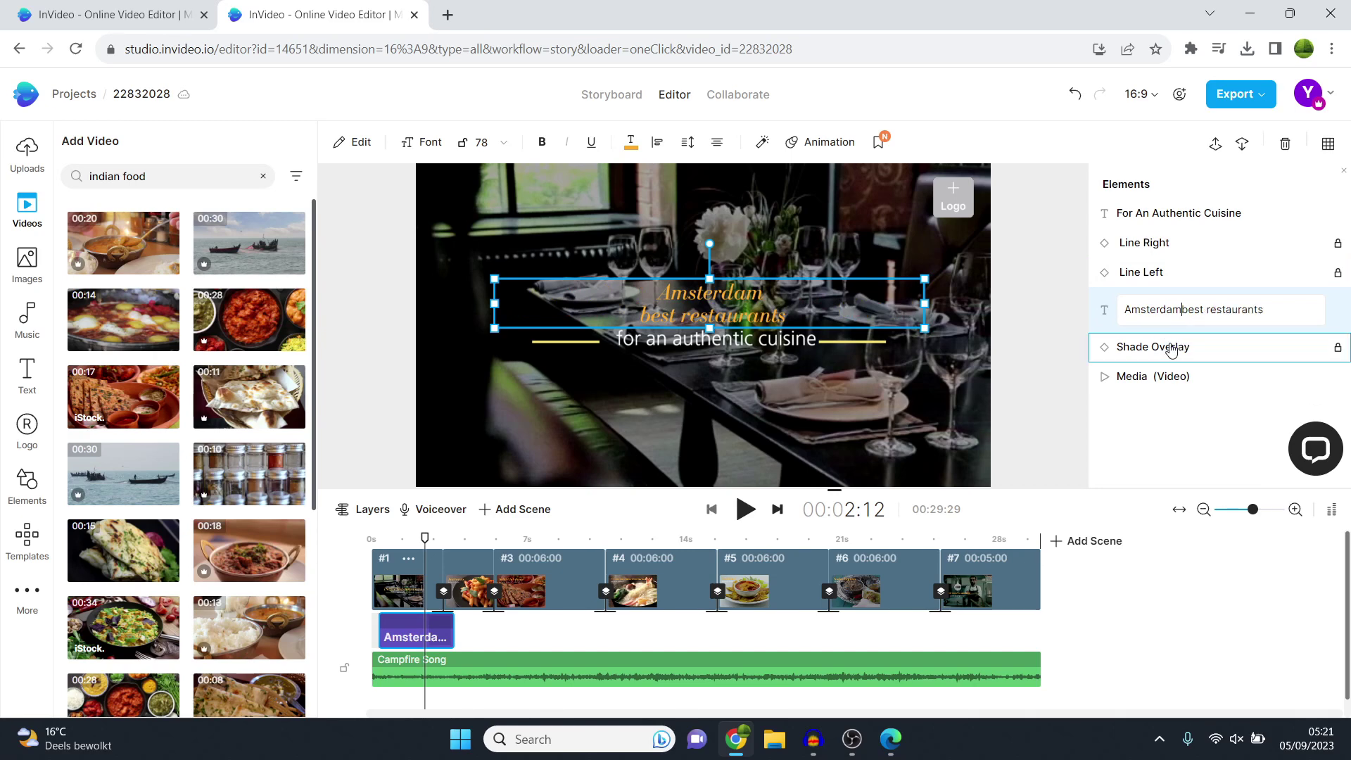
{"action": "key", "text": "Return"}
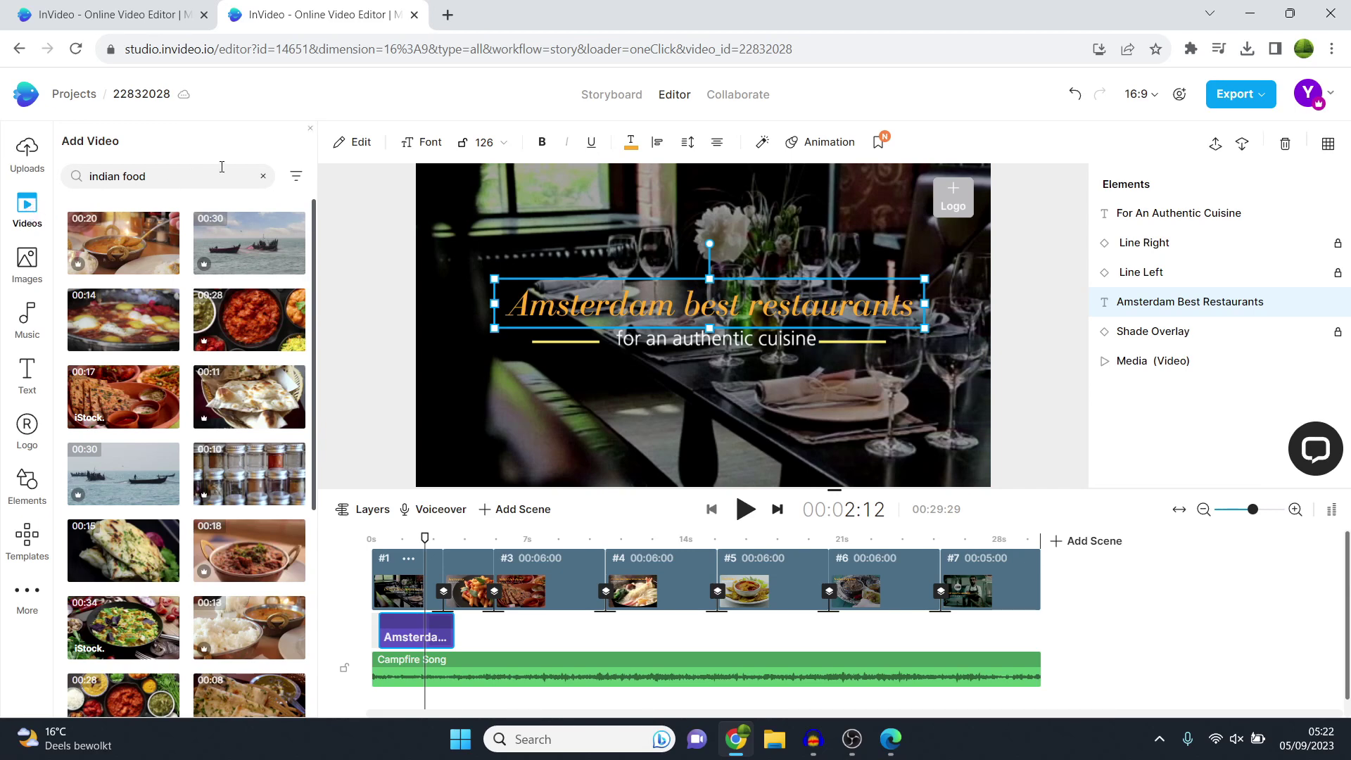
Step: Replace the 'indian food' video search with an Amsterdam restaurant search
{"action": "left_click", "coordinate": [262, 181]}
{"action": "left_click", "coordinate": [230, 184]}
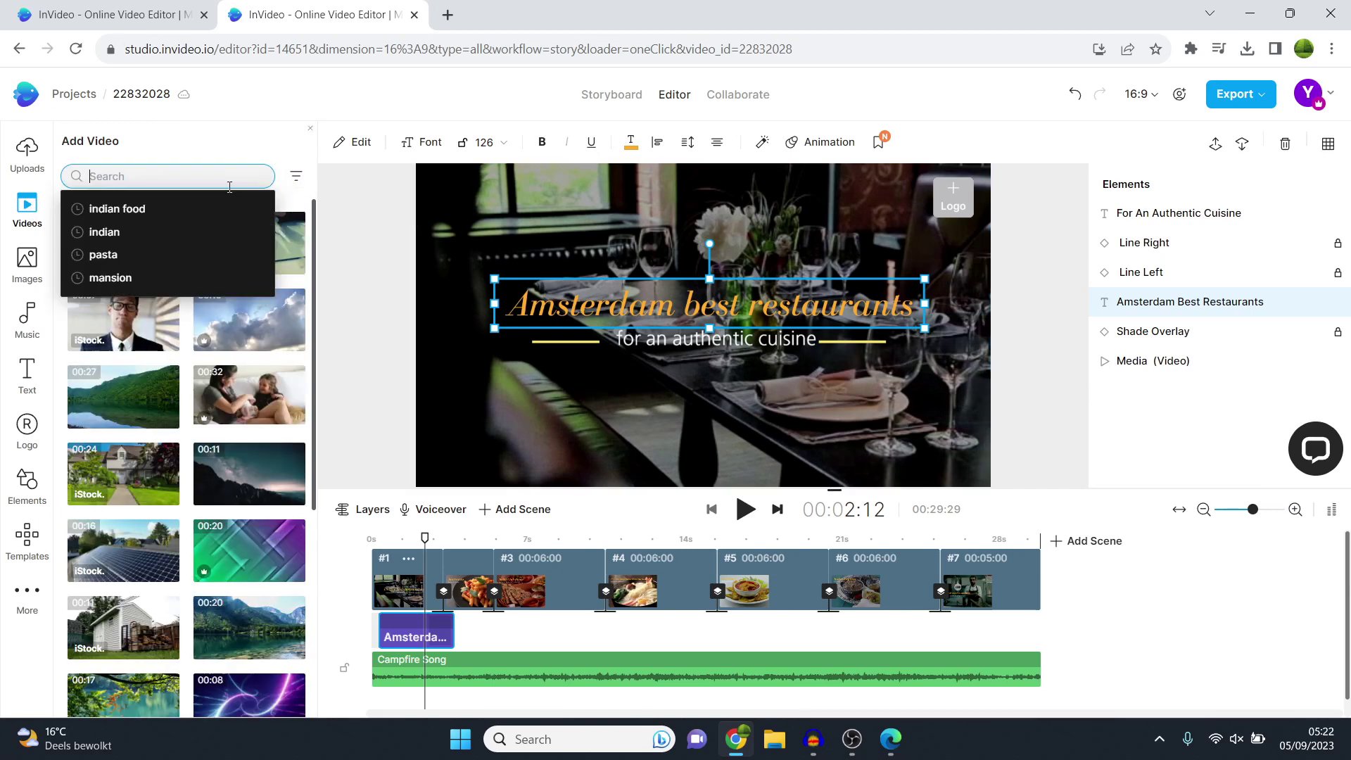
{"action": "type", "text": "amsterdam restaurant"}
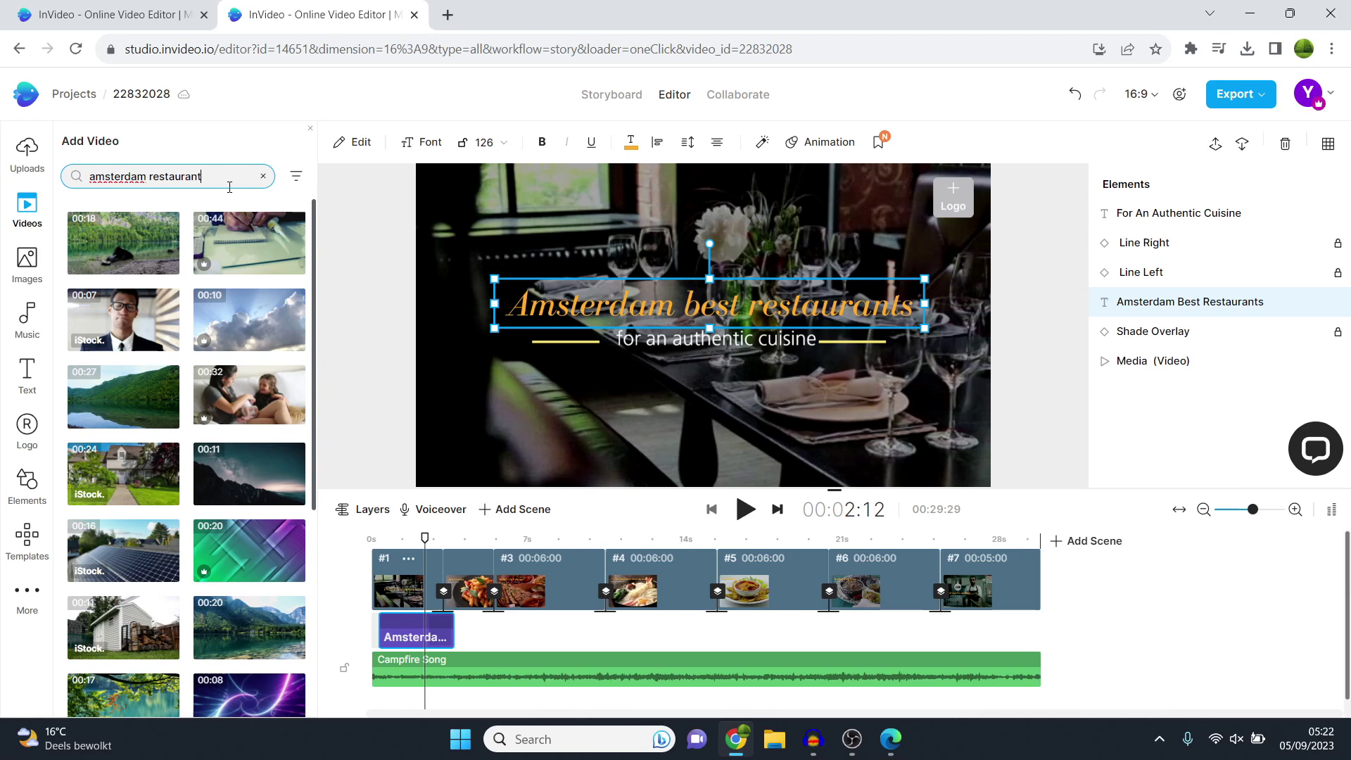
{"action": "key", "text": "Return"}
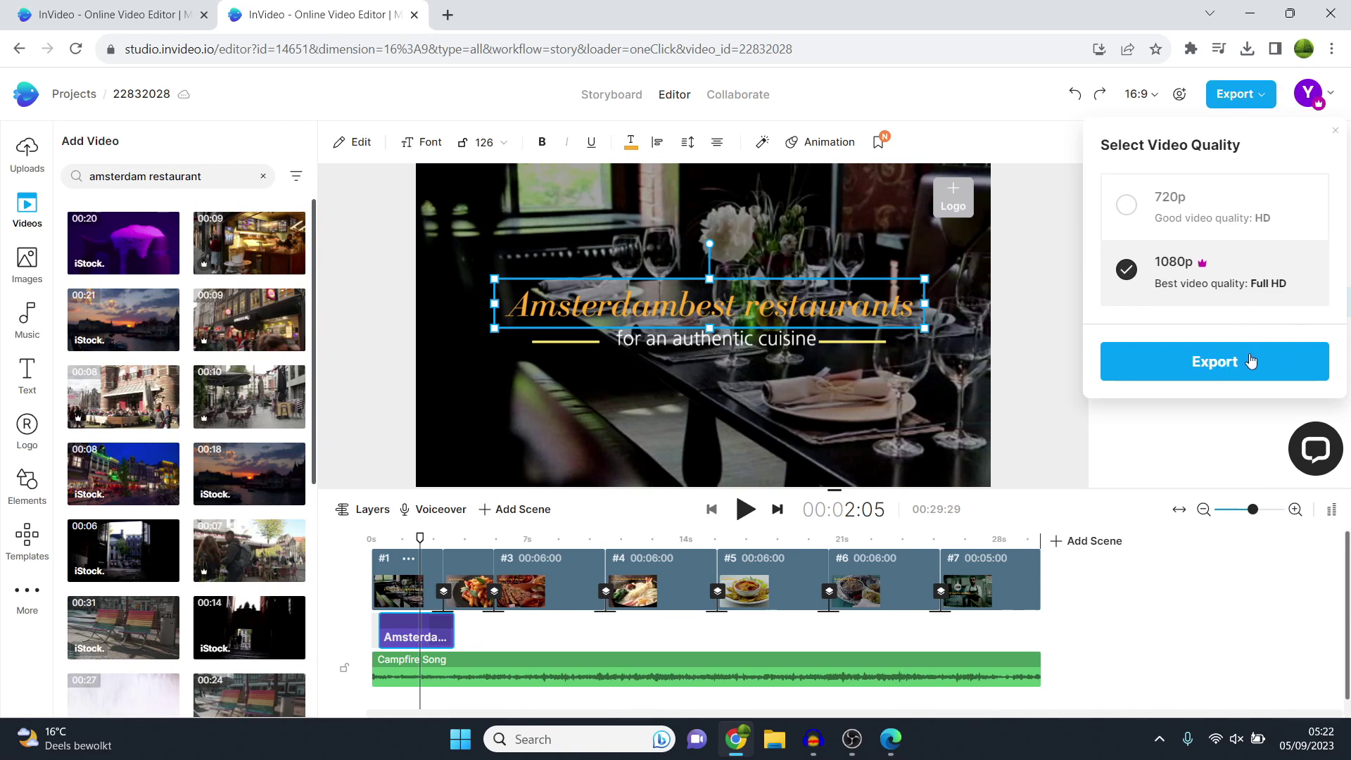
Step: Start the 1080p export and close the older video's preview in the other tab
{"action": "left_click", "coordinate": [1246, 361]}
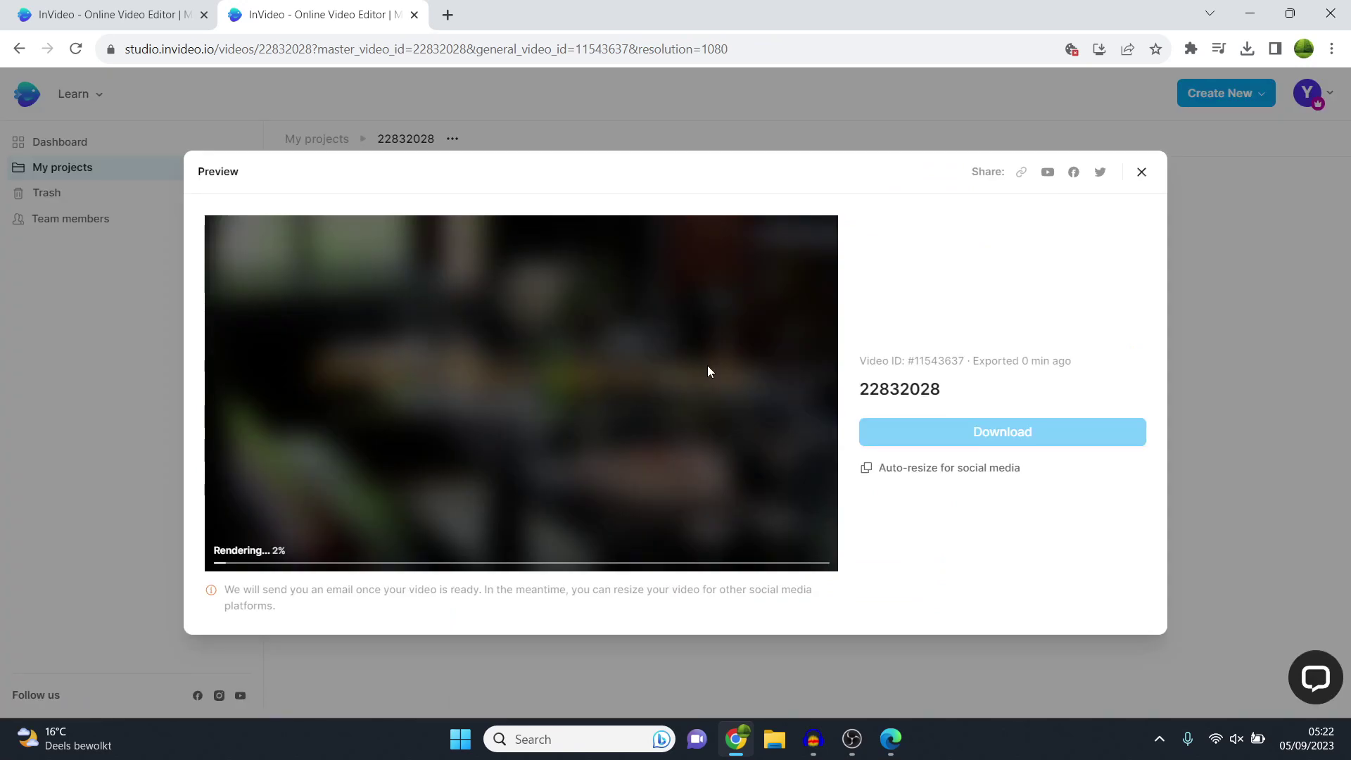
{"action": "key", "text": "ctrl+shift+Tab"}
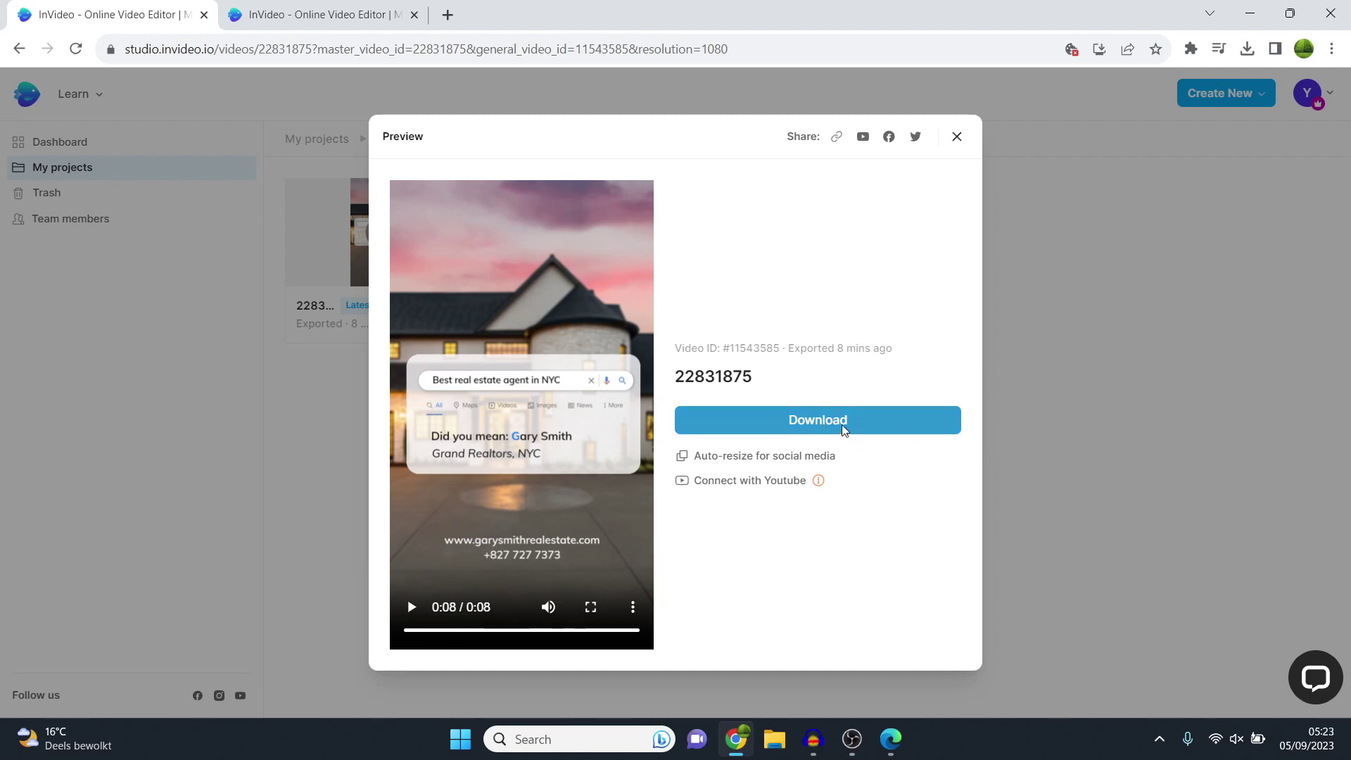
{"action": "left_click", "coordinate": [957, 137]}
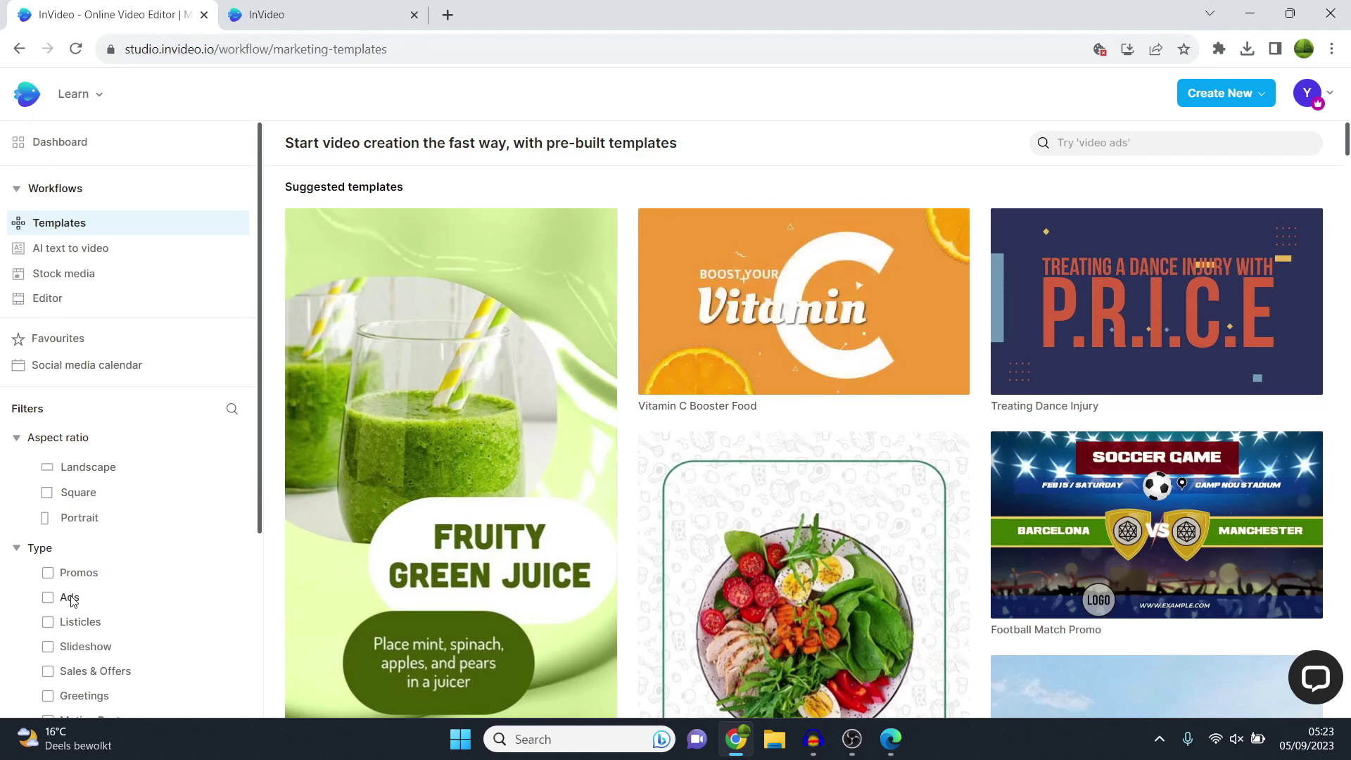
Step: Filter templates to Ads (1042 results), then view the Free, Business and Unlimited pricing plans
{"action": "left_click", "coordinate": [48, 598]}
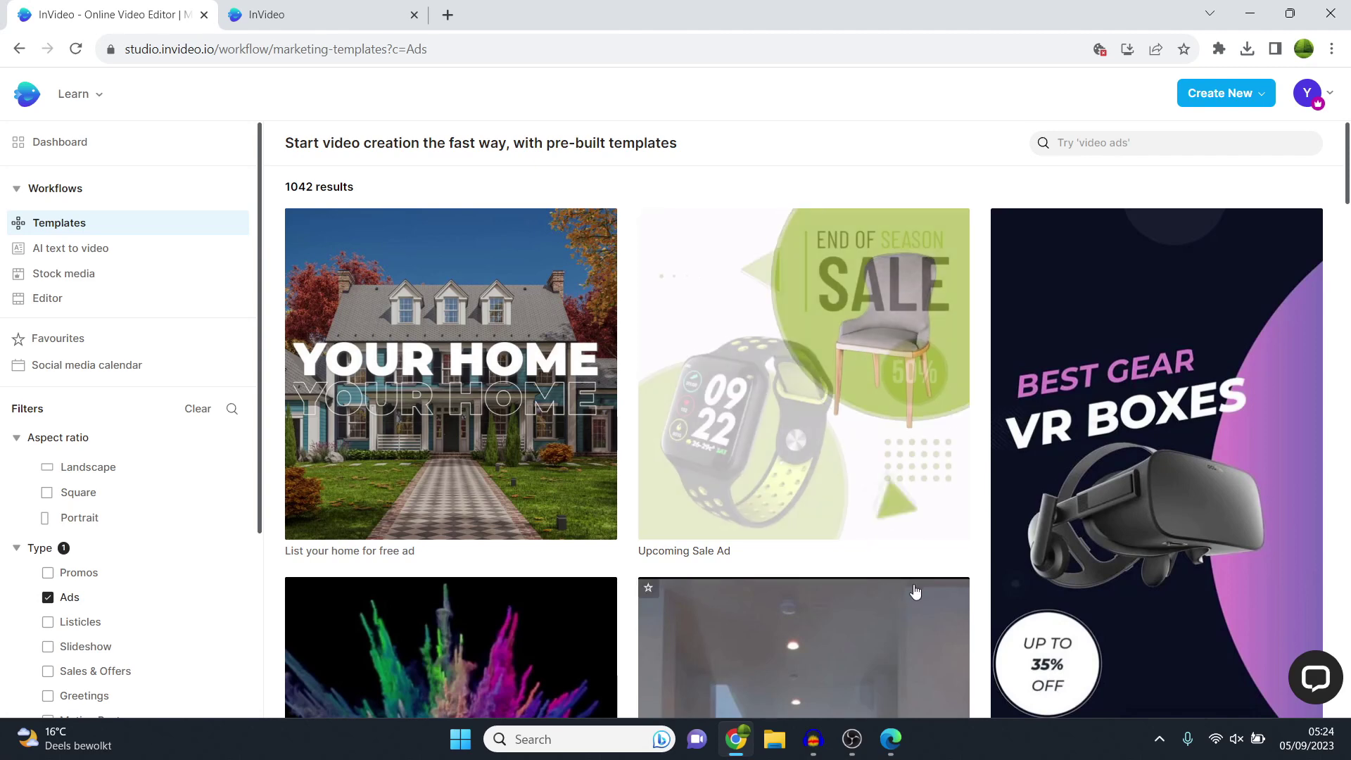
{"action": "scroll", "coordinate": [871, 366], "scroll_direction": "down", "scroll_amount": 5}
{"action": "scroll", "coordinate": [867, 364], "scroll_direction": "down", "scroll_amount": 5}
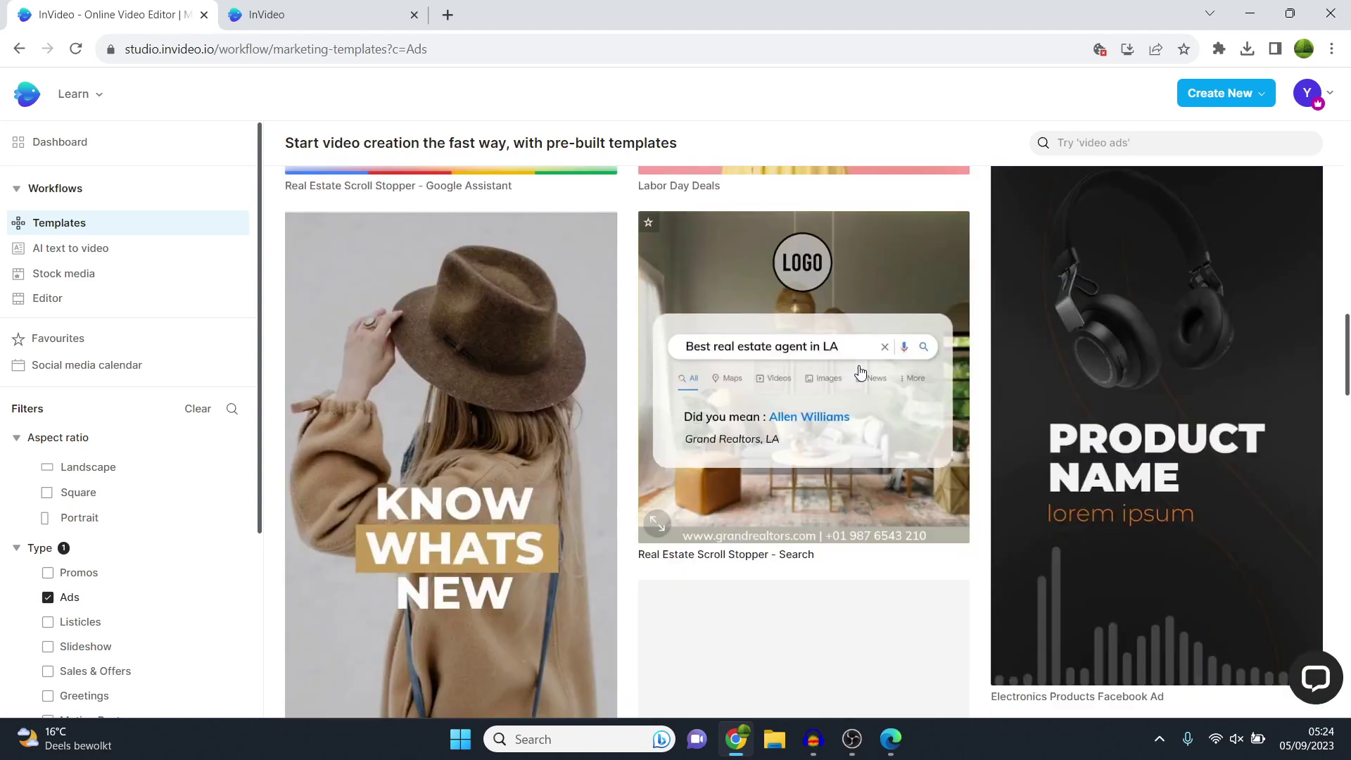
{"action": "key", "text": "ctrl+Tab"}
{"action": "scroll", "coordinate": [1347, 164], "scroll_direction": "down", "scroll_amount": 5}
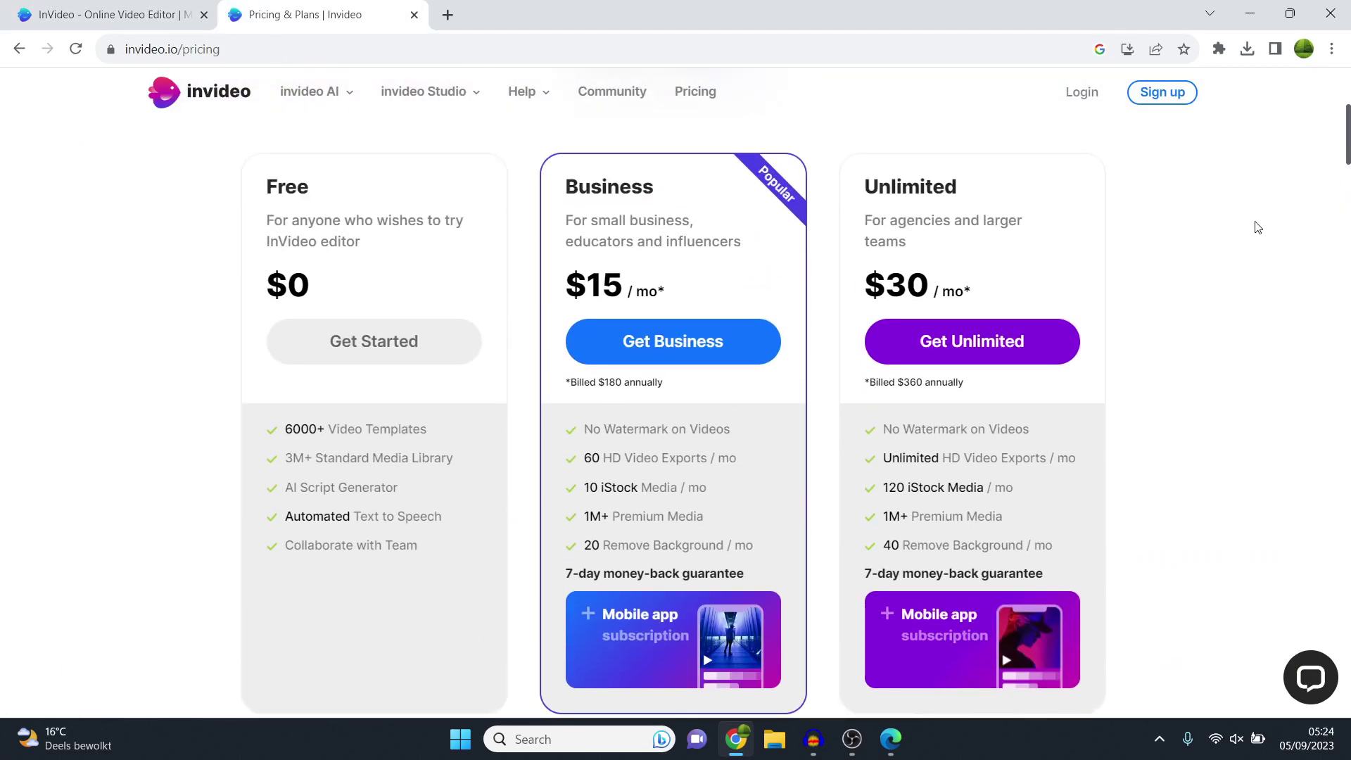
Step: Switch pricing to monthly billing, showing Business at $30/mo and Unlimited at $60/mo
{"action": "scroll", "coordinate": [1224, 242], "scroll_direction": "down", "scroll_amount": 3}
{"action": "scroll", "coordinate": [1196, 246], "scroll_direction": "up", "scroll_amount": 7}
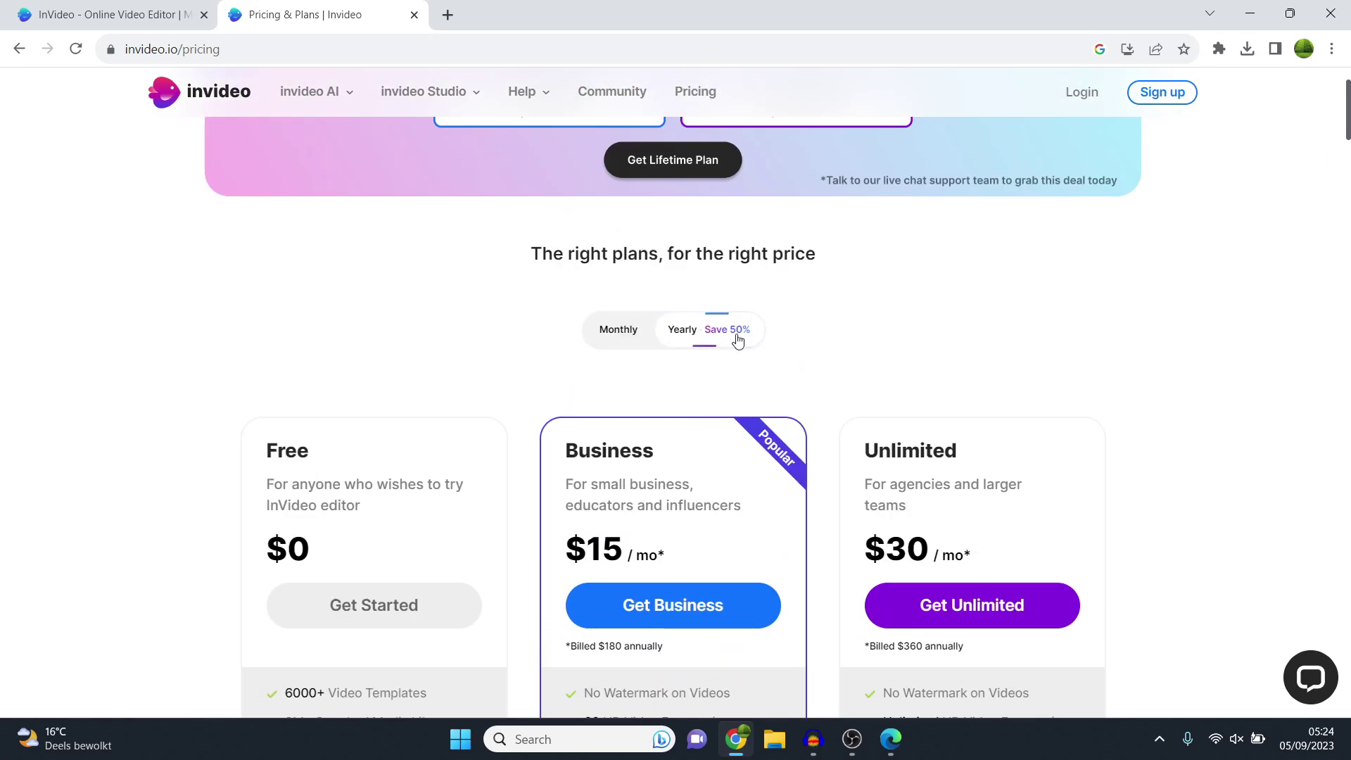
{"action": "scroll", "coordinate": [724, 337], "scroll_direction": "down", "scroll_amount": 2}
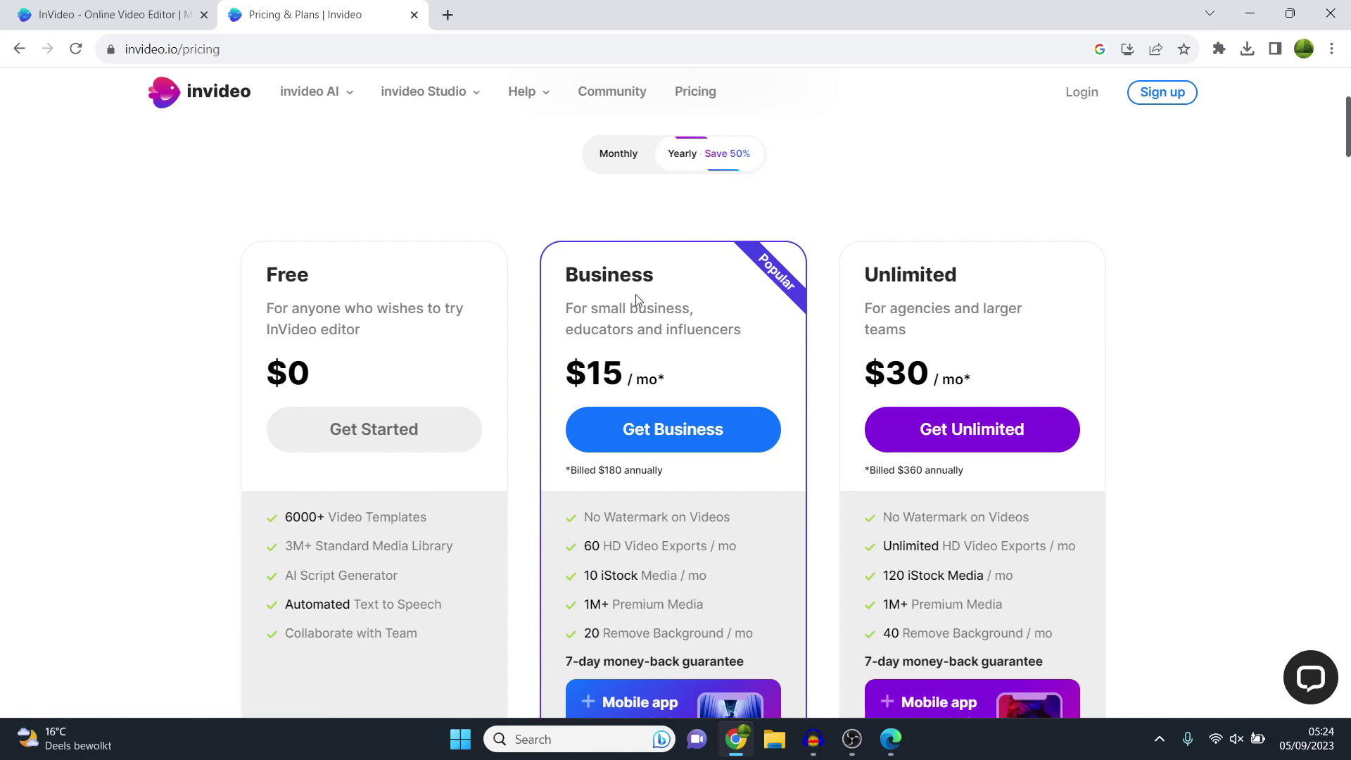
{"action": "left_click", "coordinate": [619, 155]}
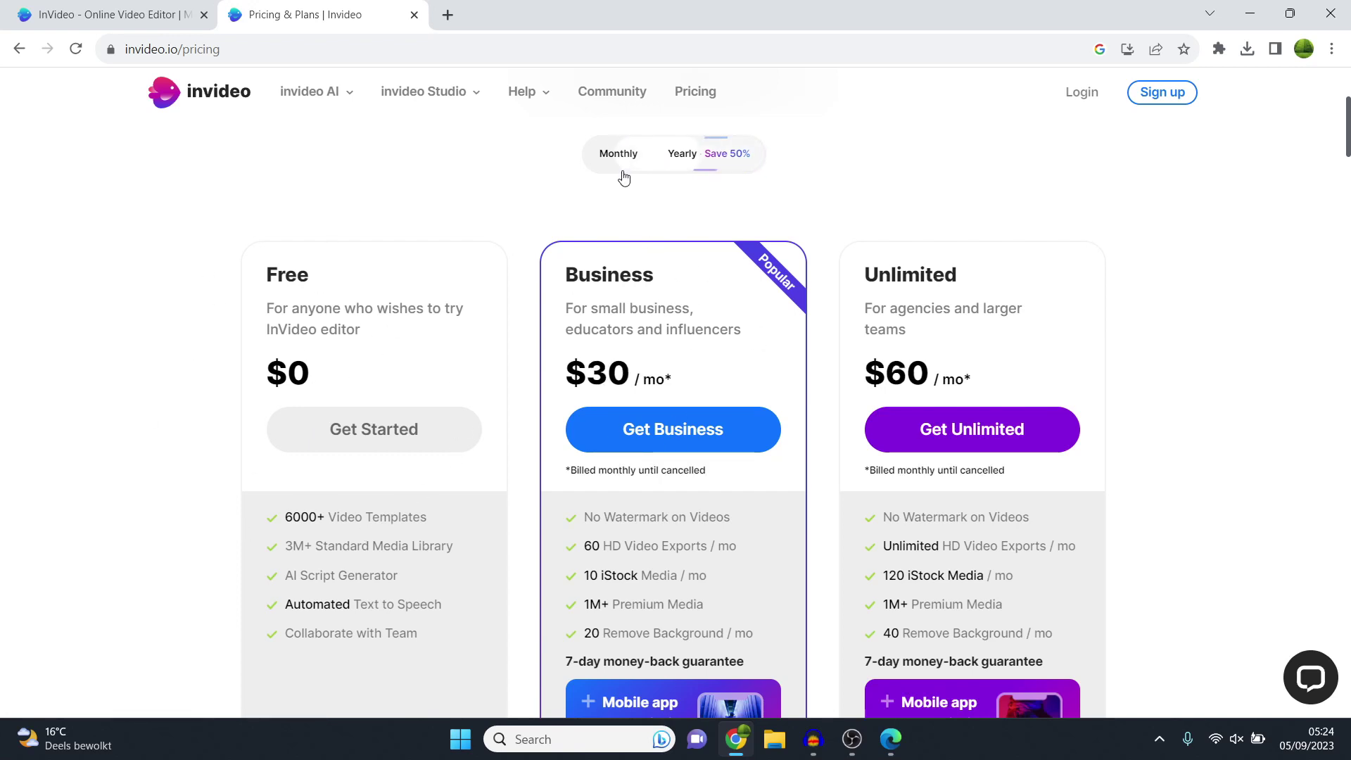